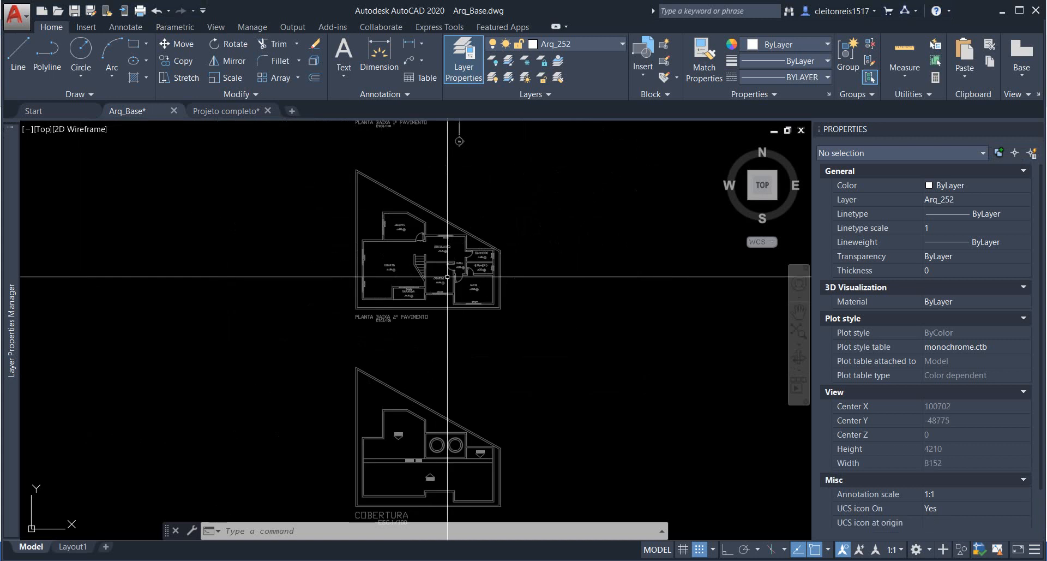
Review the floor plans, sections and site drawings in the Projeto completo drawing.
left_click(223, 111)
scroll(453, 284, "up", 5)
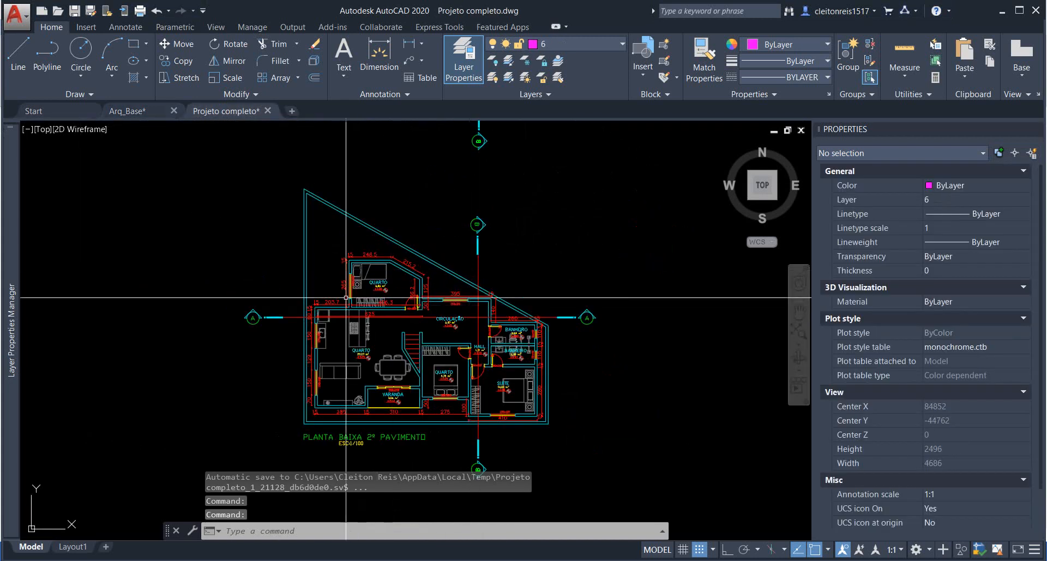
scroll(364, 318, "down", 2)
middle_click_drag(361, 294, 305, 383)
scroll(318, 219, "up", 2)
middle_click_drag(319, 214, 376, 256)
scroll(293, 319, "down", 4)
middle_click_drag(351, 293, 373, 337)
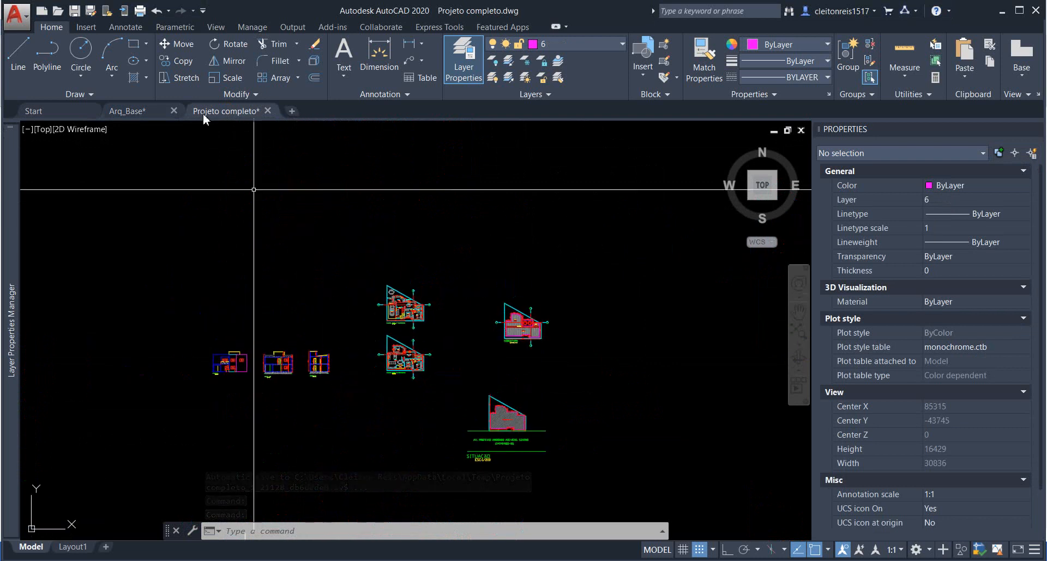
Return to the Arq_Base drawing and examine the first-floor plan around the kitchen and gourmet area.
left_click(132, 111)
scroll(428, 275, "down", 4)
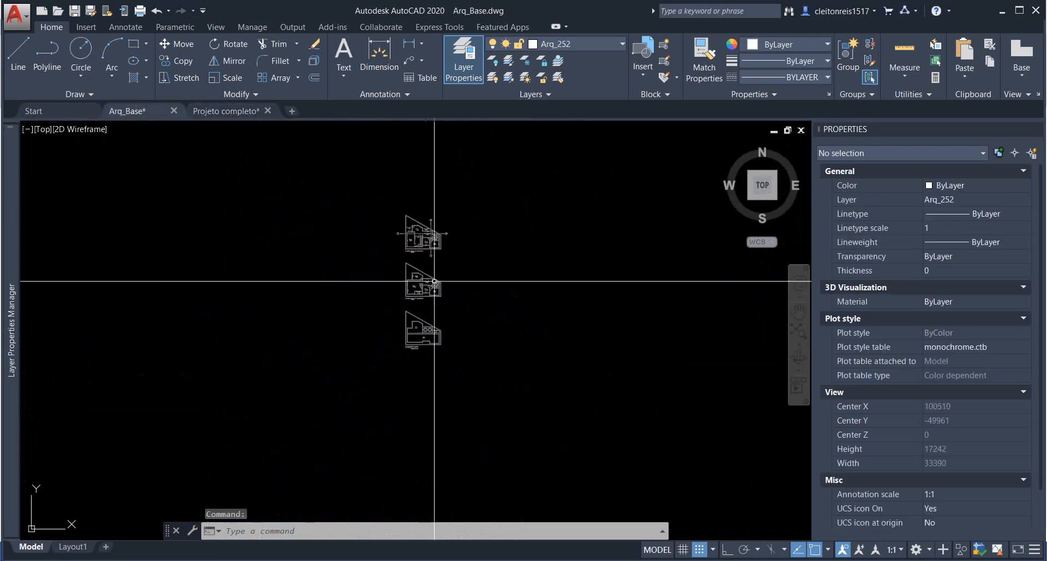
scroll(423, 261, "up", 6)
middle_click_drag(431, 234, 422, 296)
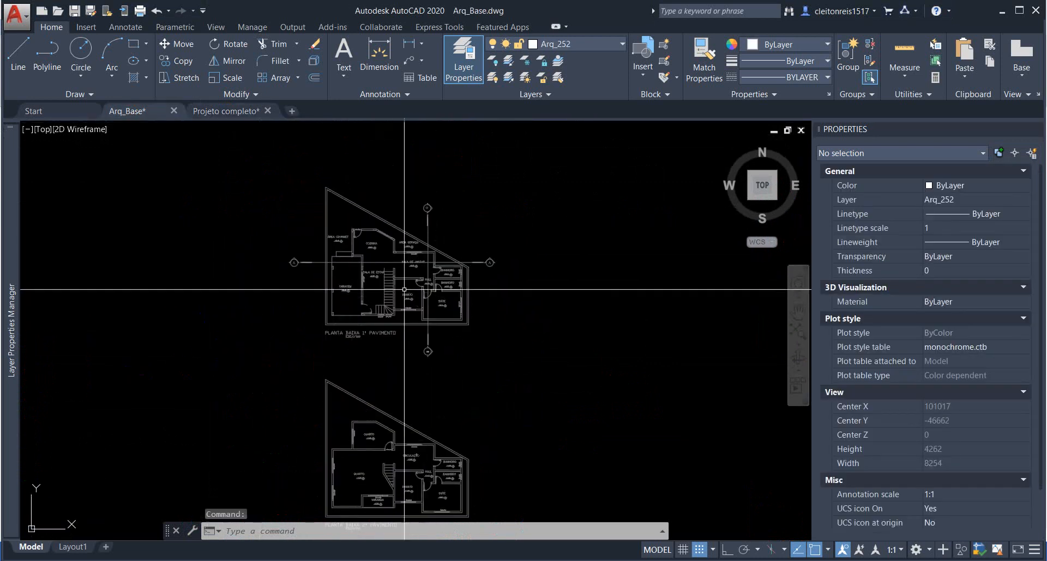
scroll(313, 252, "up", 4)
middle_click_drag(309, 288, 396, 247)
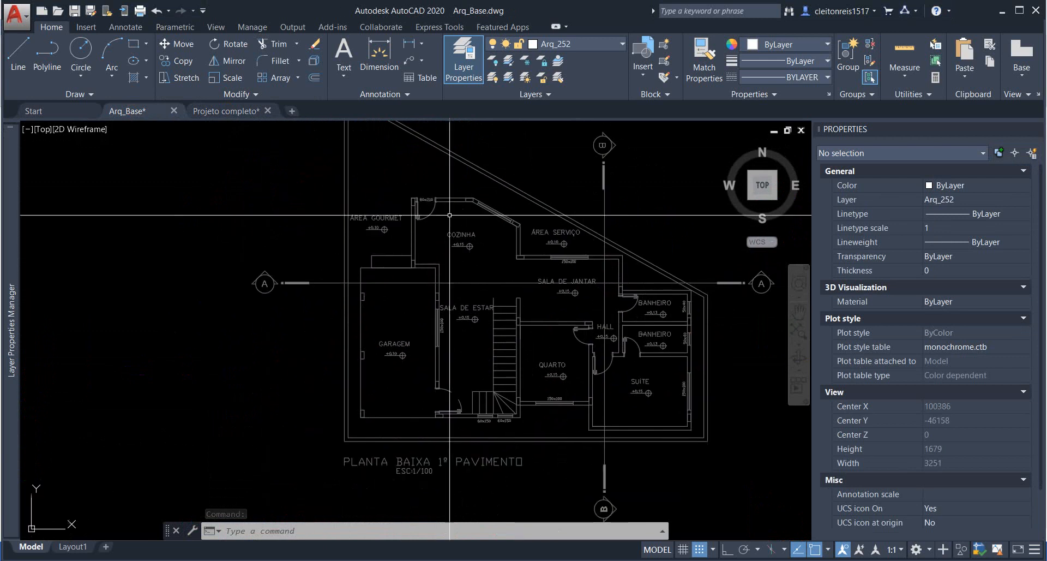
scroll(419, 210, "up", 4)
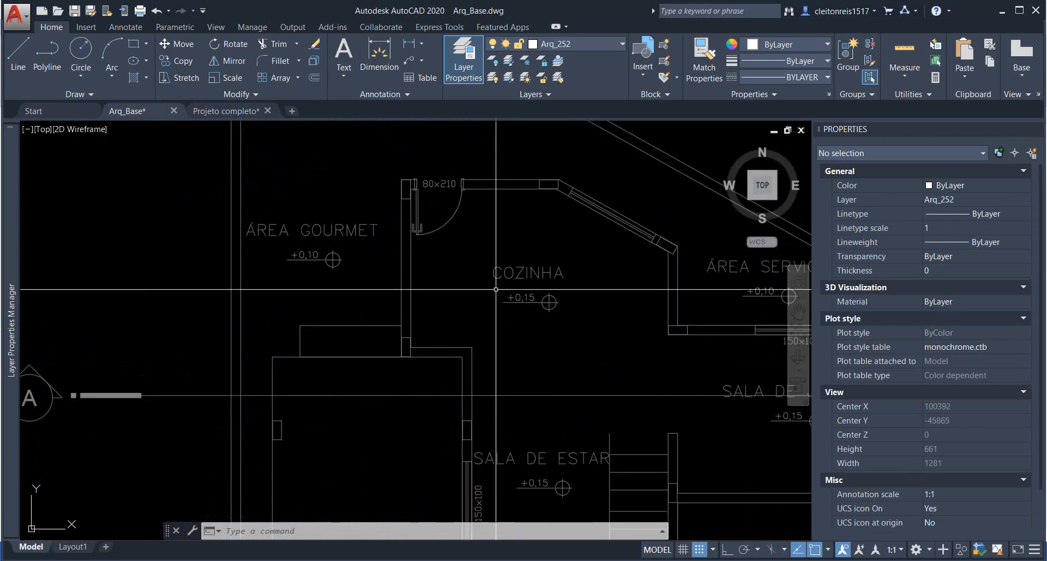
scroll(387, 286, "down", 4)
middle_click_drag(452, 411, 382, 352)
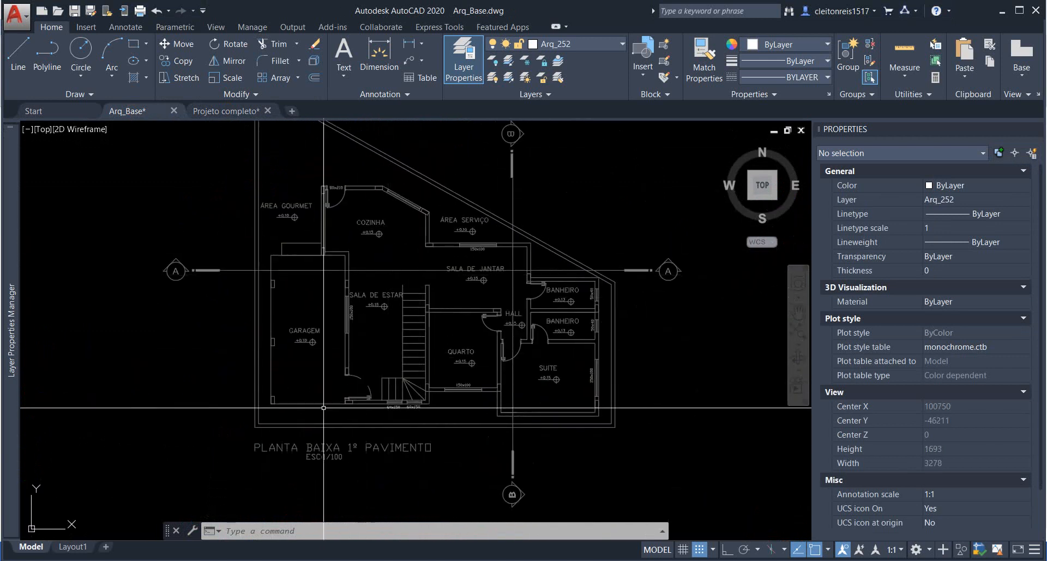
Examine the garage, living, dining, hall, bedroom, bathroom and suite areas of the first-floor plan.
scroll(317, 409, "up", 5)
scroll(372, 401, "down", 5)
middle_click_drag(447, 377, 380, 355)
scroll(534, 374, "up", 2)
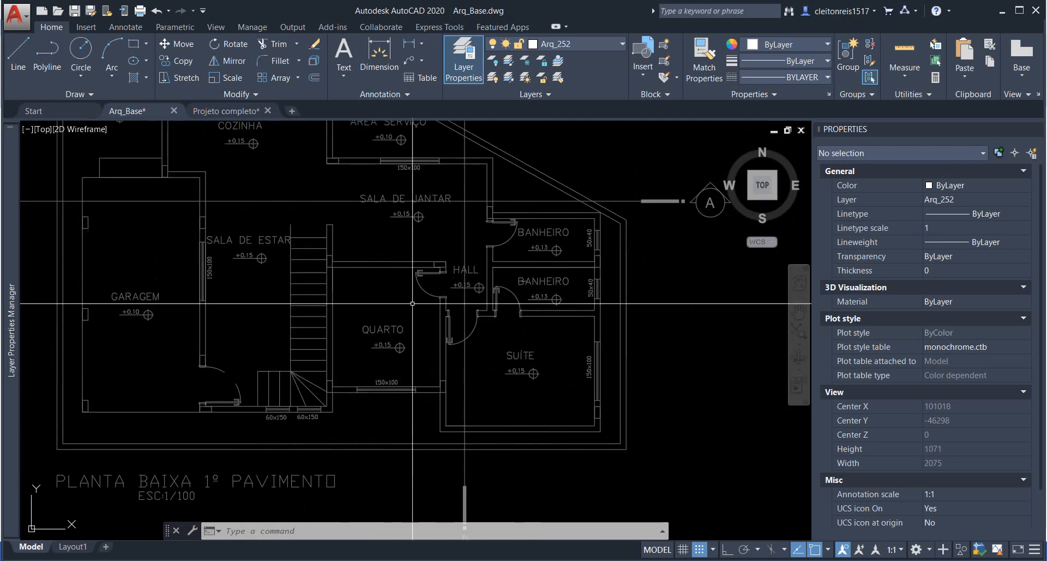
scroll(518, 360, "up", 2)
scroll(429, 260, "down", 4)
middle_click_drag(429, 260, 440, 282)
scroll(355, 310, "up", 2)
middle_click_drag(481, 353, 380, 336)
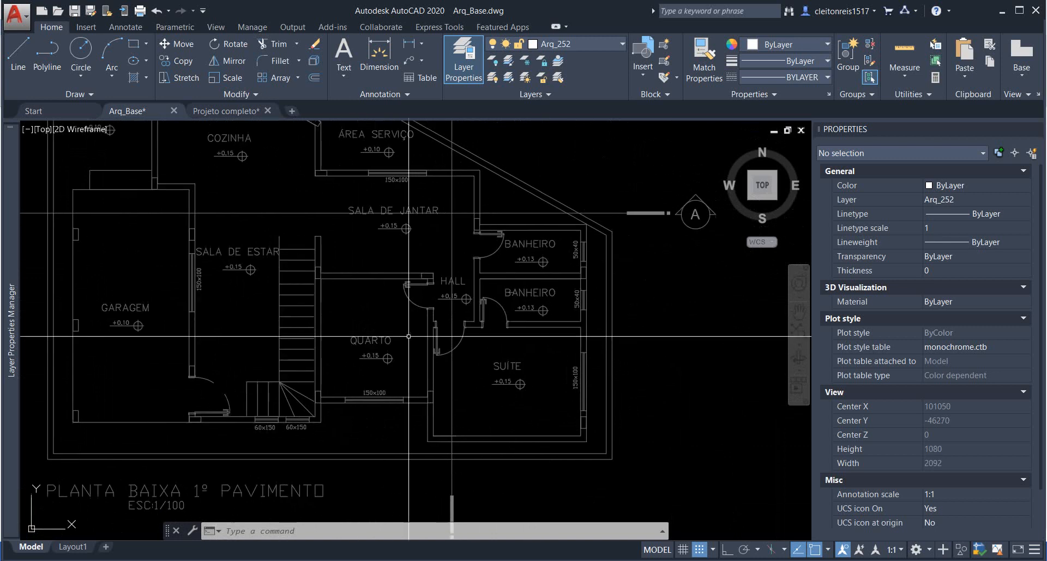
scroll(515, 378, "up", 2)
scroll(514, 378, "down", 2)
middle_click_drag(479, 300, 506, 338)
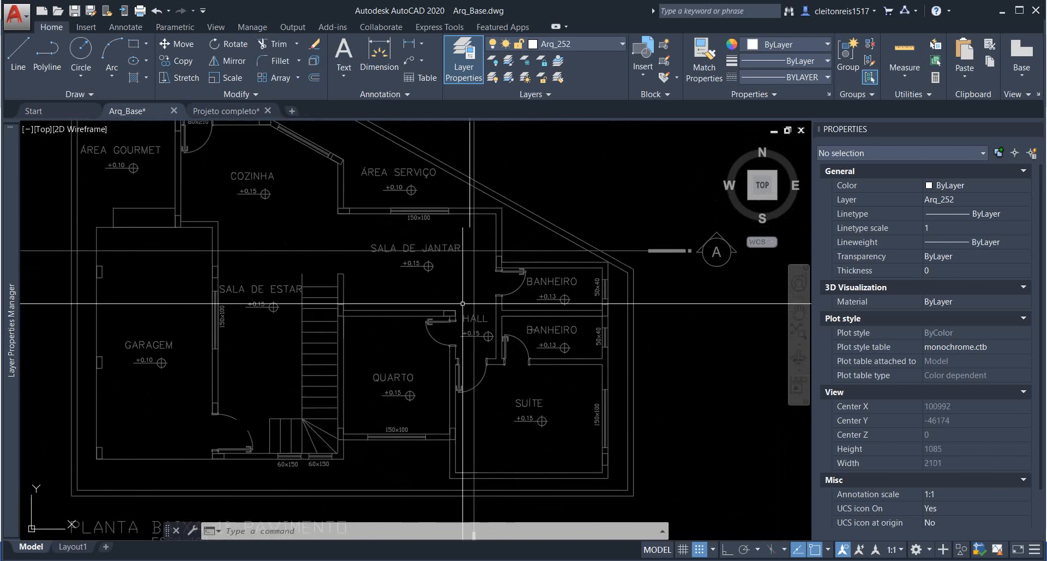
middle_click_drag(389, 275, 428, 329)
scroll(302, 270, "up", 2)
middle_click_drag(302, 270, 358, 242)
scroll(355, 247, "down", 2)
scroll(598, 330, "up", 4)
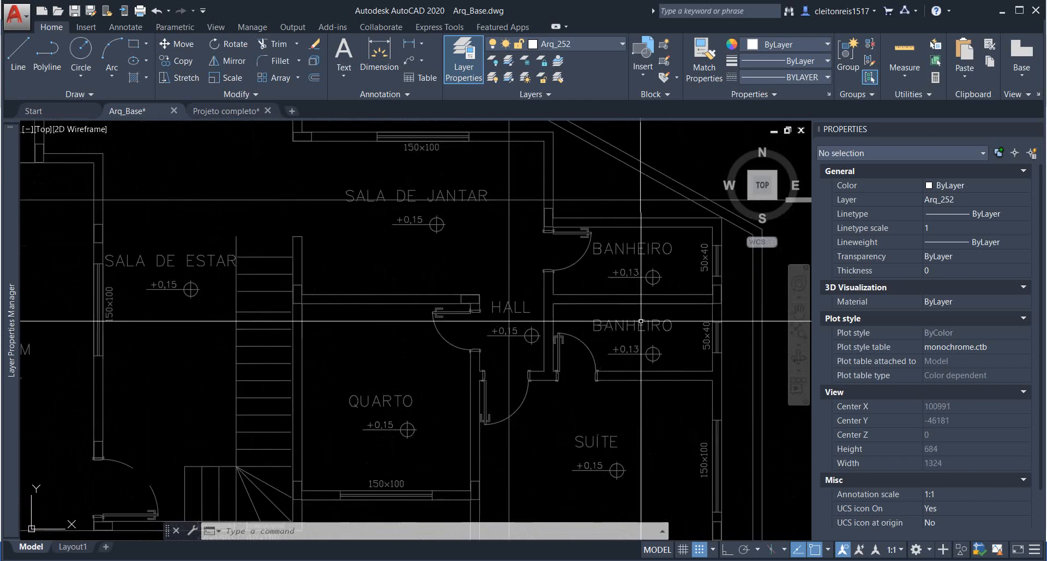
scroll(474, 380, "down", 4)
middle_click_drag(540, 375, 519, 302)
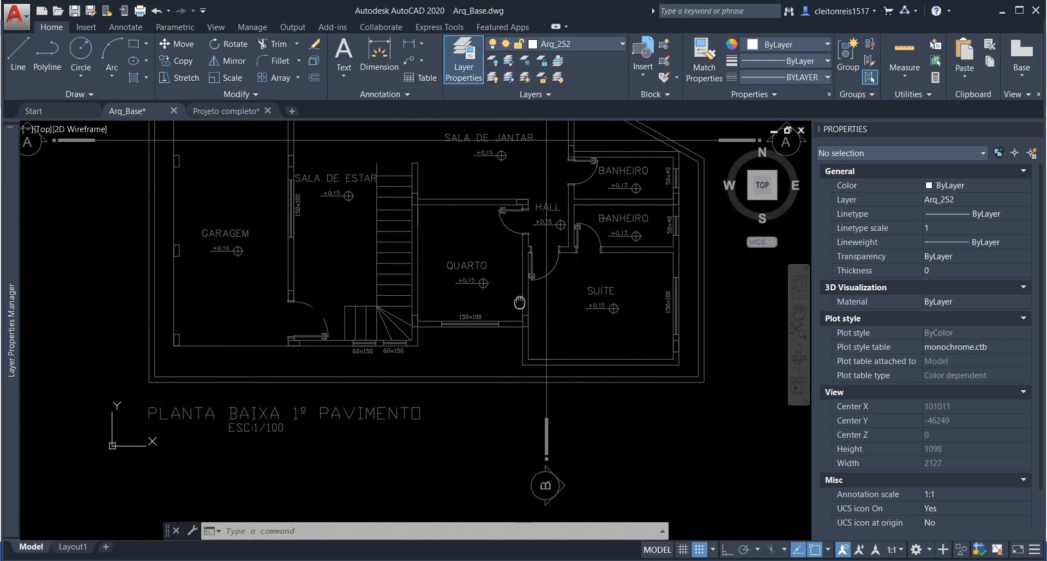
Inspect the window openings beside the stairs and in the QUARTO bedroom of the first-floor plan.
scroll(367, 360, "up", 6)
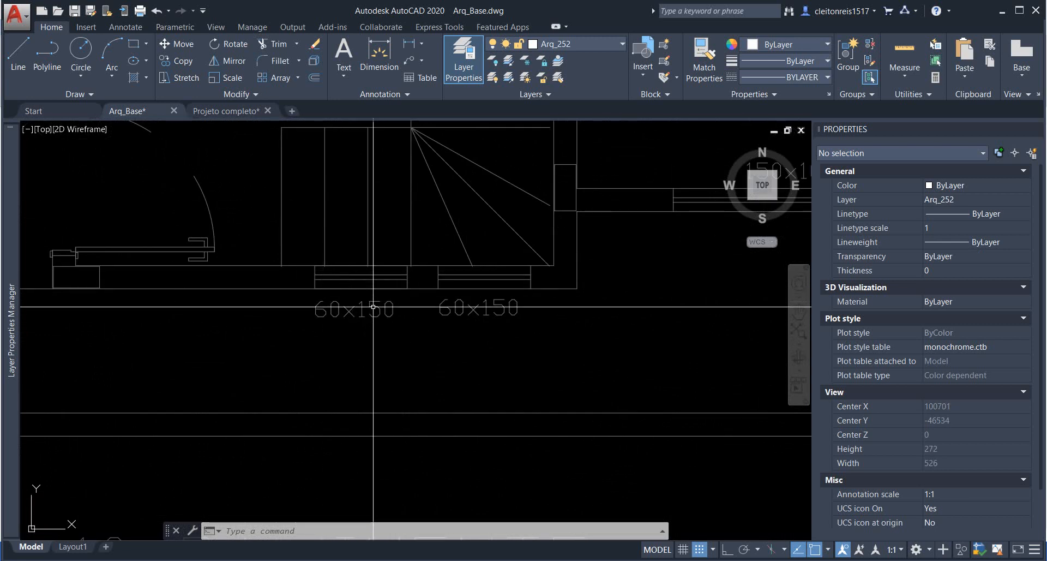
scroll(371, 256, "down", 4)
middle_click_drag(371, 256, 291, 330)
scroll(366, 309, "up", 4)
scroll(367, 309, "down", 4)
scroll(433, 278, "up", 4)
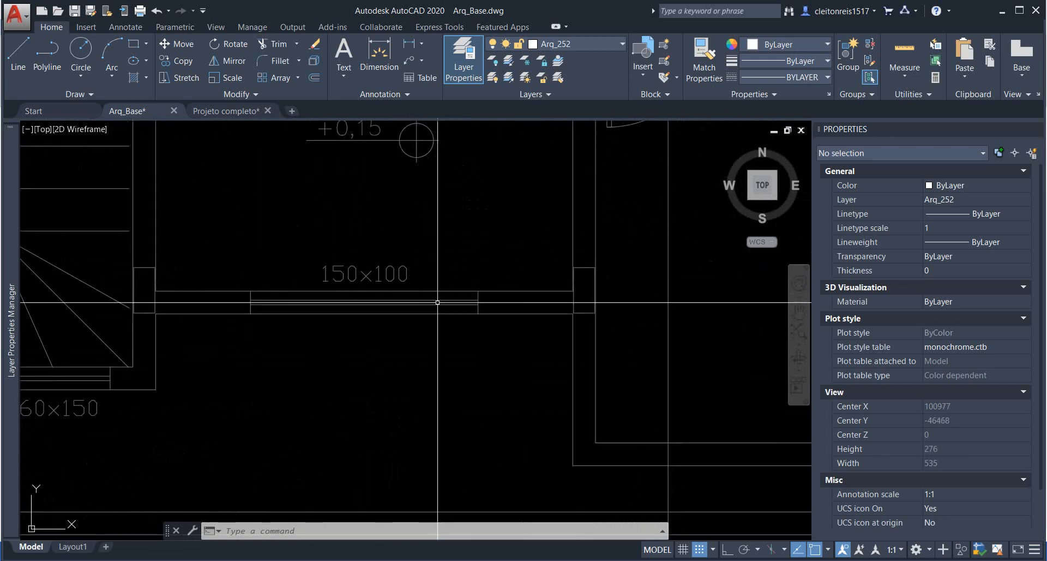
scroll(433, 278, "down", 2)
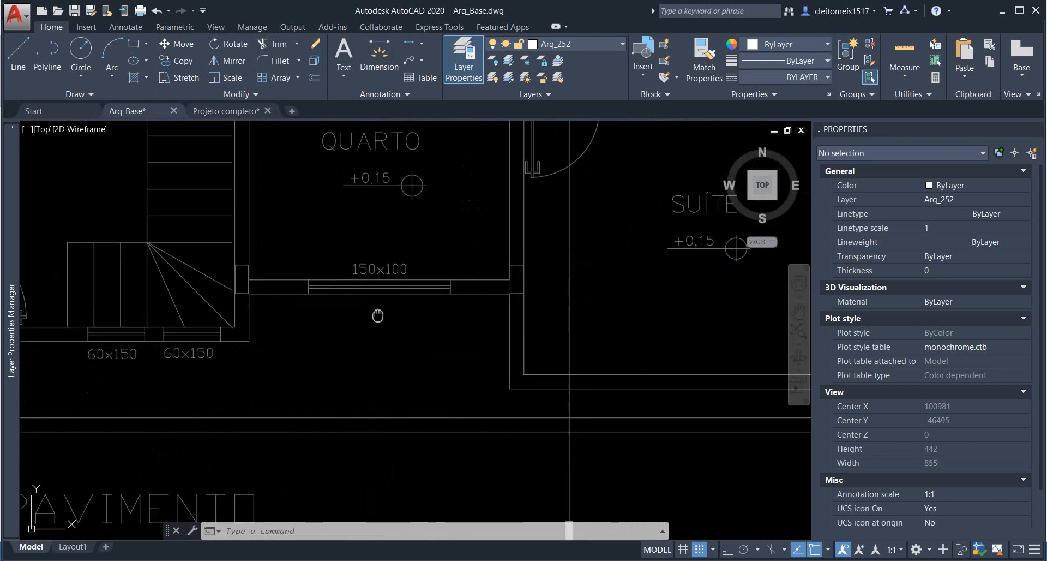
middle_click_drag(378, 289, 375, 324)
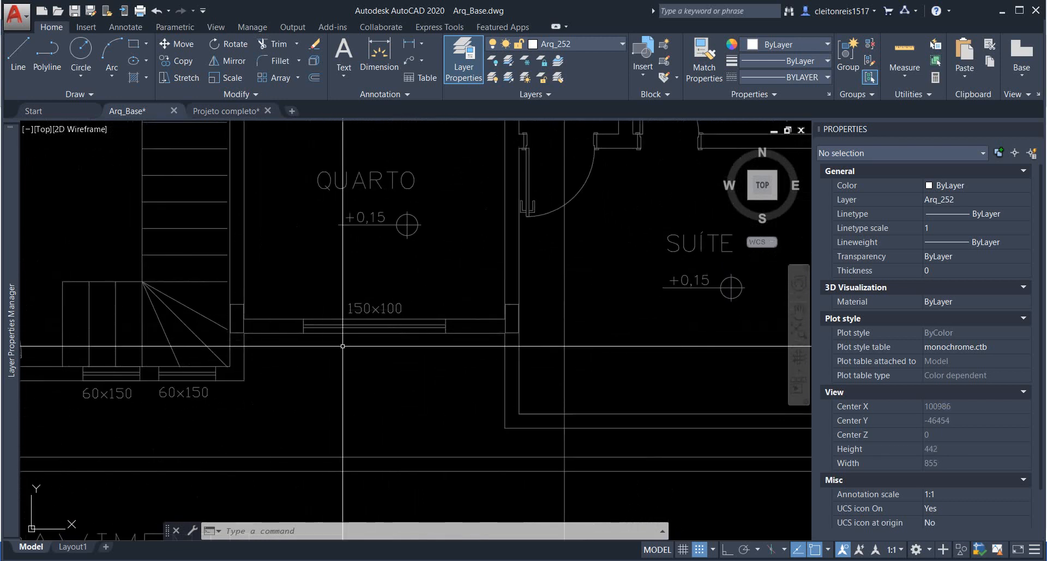
scroll(362, 345, "down", 4)
scroll(363, 345, "up", 3)
scroll(362, 316, "down", 3)
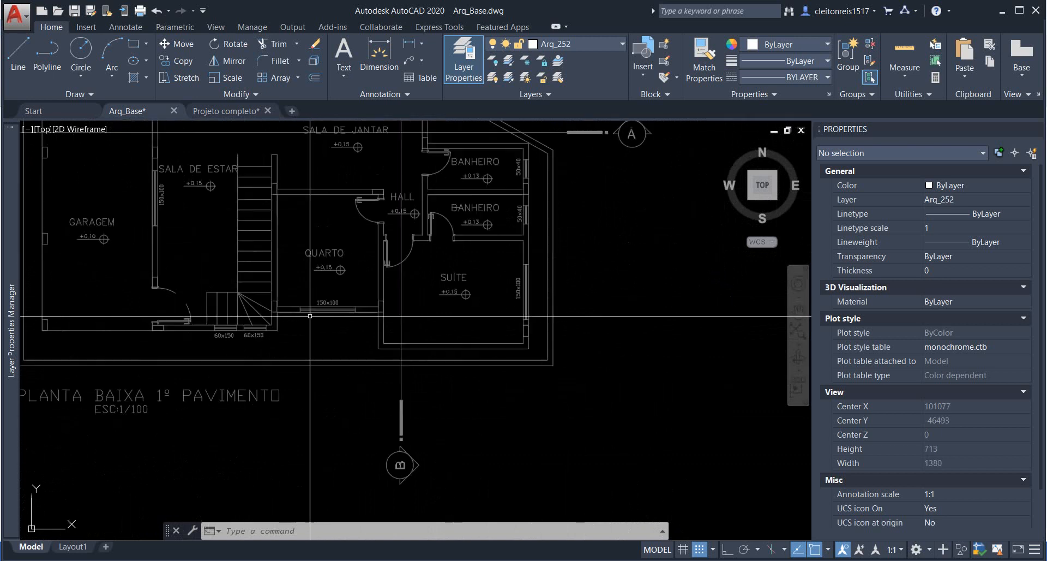
middle_click_drag(408, 292, 533, 443)
scroll(404, 305, "down", 2)
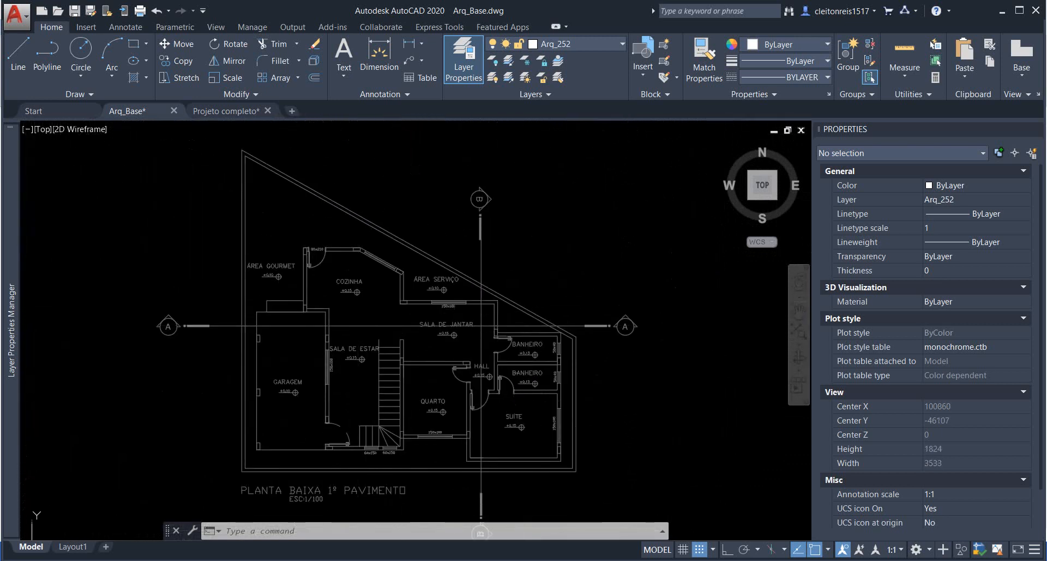
Compare the first-floor, second-floor and roof plans in the Arq_Base drawing.
scroll(304, 269, "down", 2)
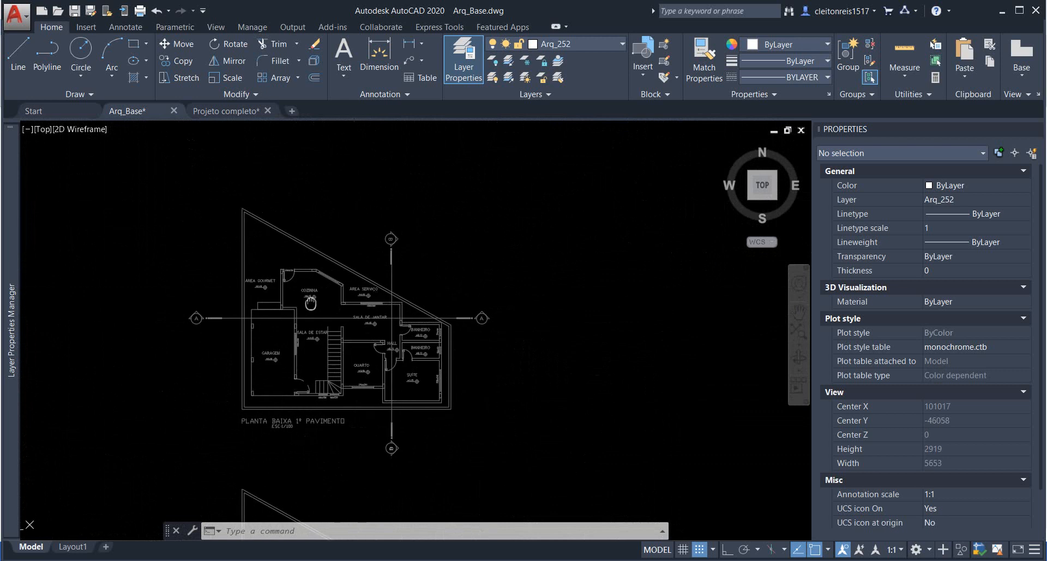
scroll(303, 269, "down", 2)
middle_click_drag(300, 346, 332, 239)
scroll(331, 360, "up", 4)
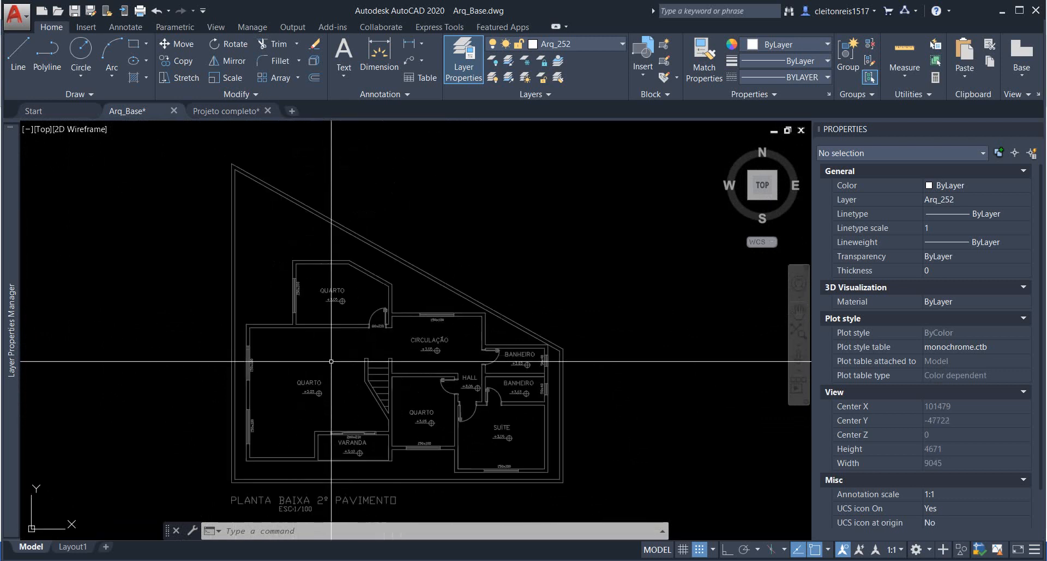
middle_click_drag(358, 388, 356, 268)
scroll(440, 292, "up", 2)
scroll(443, 290, "down", 4)
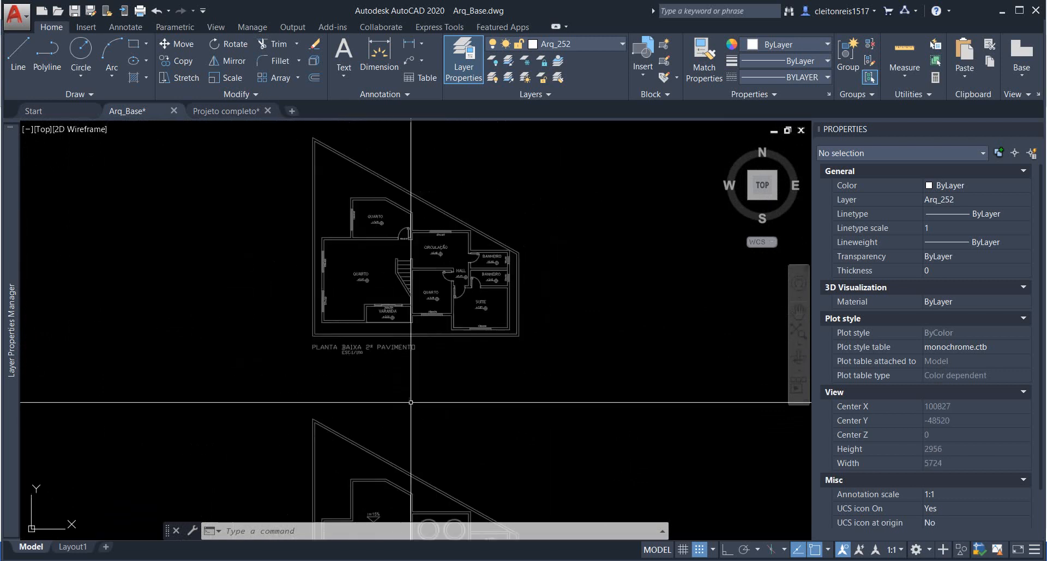
middle_click_drag(386, 485, 384, 354)
middle_click_drag(387, 421, 327, 362)
scroll(346, 323, "down", 1)
middle_click_drag(370, 269, 359, 375)
scroll(331, 244, "up", 1)
middle_click_drag(331, 243, 333, 315)
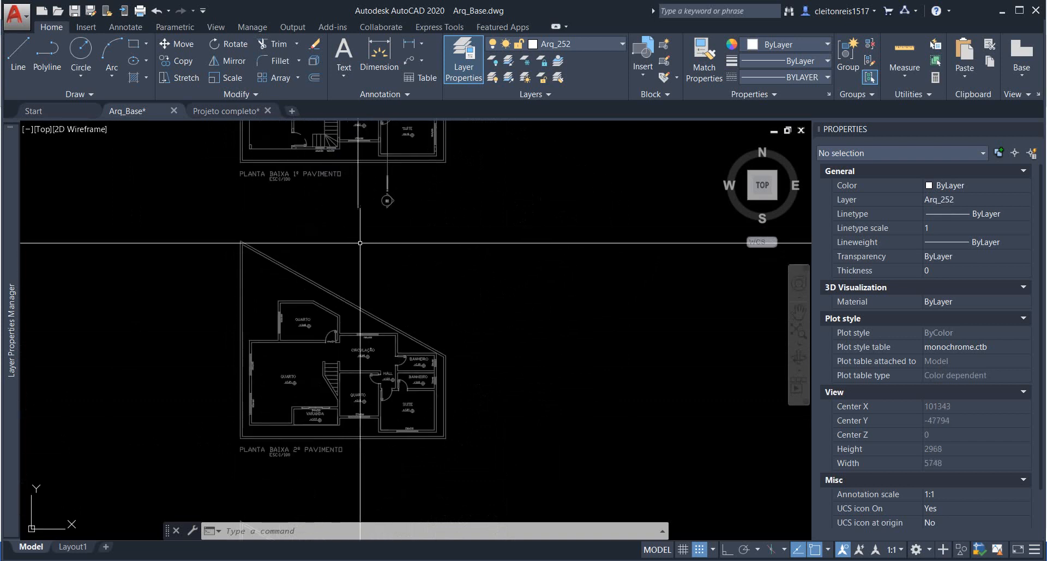
scroll(360, 317, "down", 1)
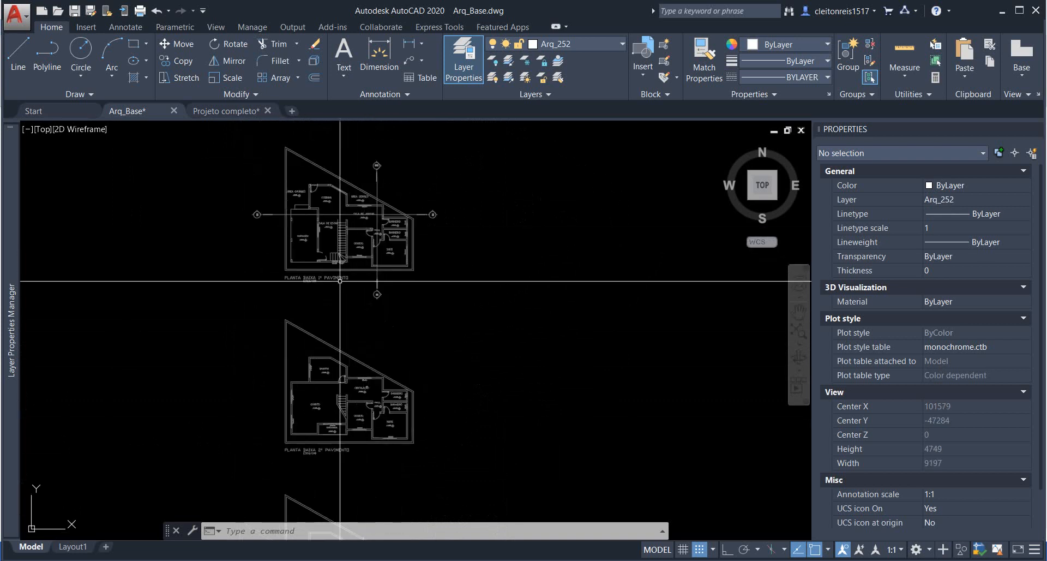
scroll(340, 266, "up", 1)
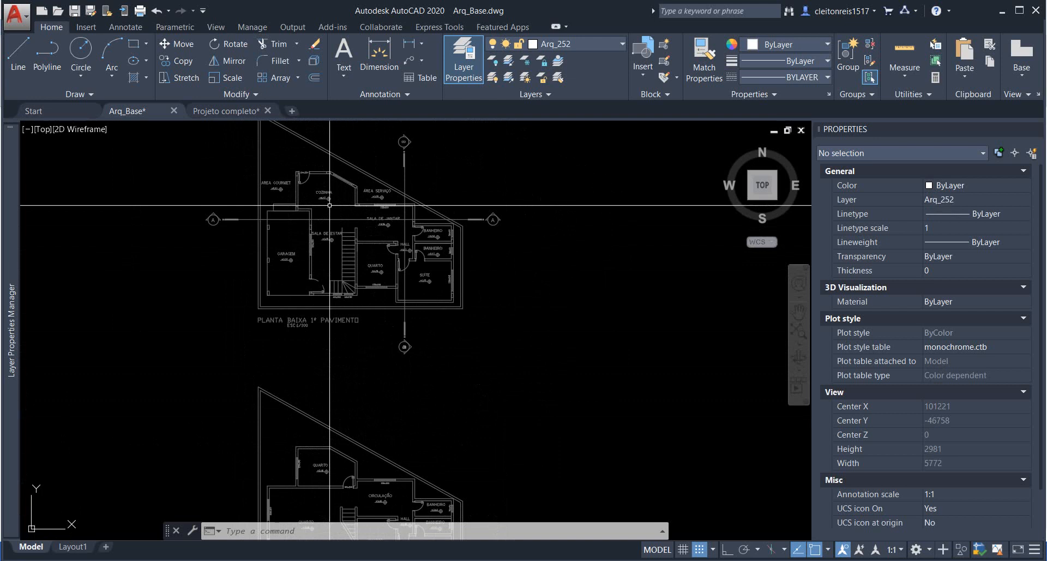
mouse_move(310, 212)
middle_mouse_down()
mouse_move(351, 324)
mouse_move(366, 331)
middle_mouse_up()
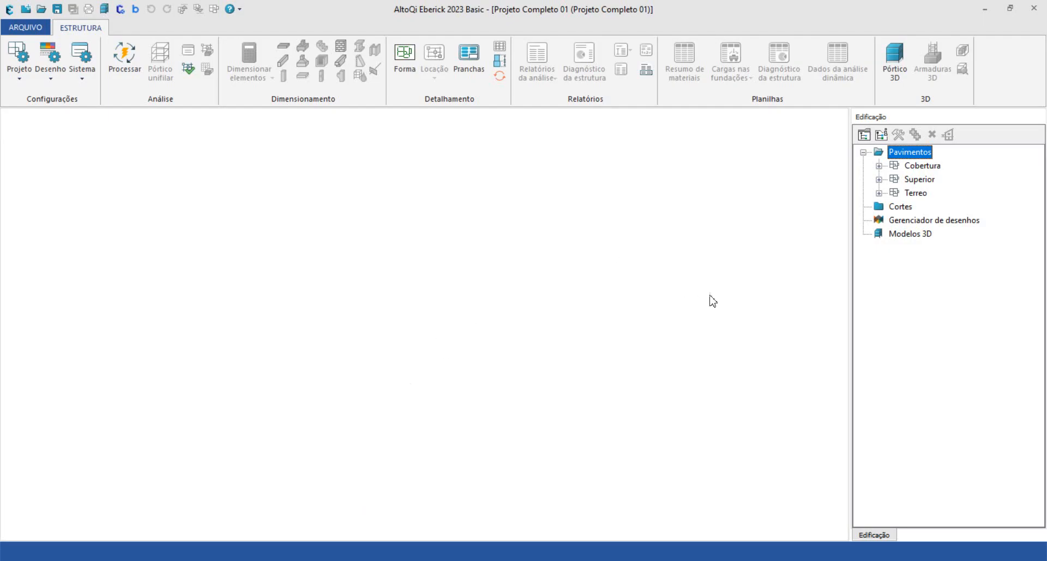
Switch to AltoQi Eberick and open the Croqui of the Terreo floor.
left_click(921, 194)
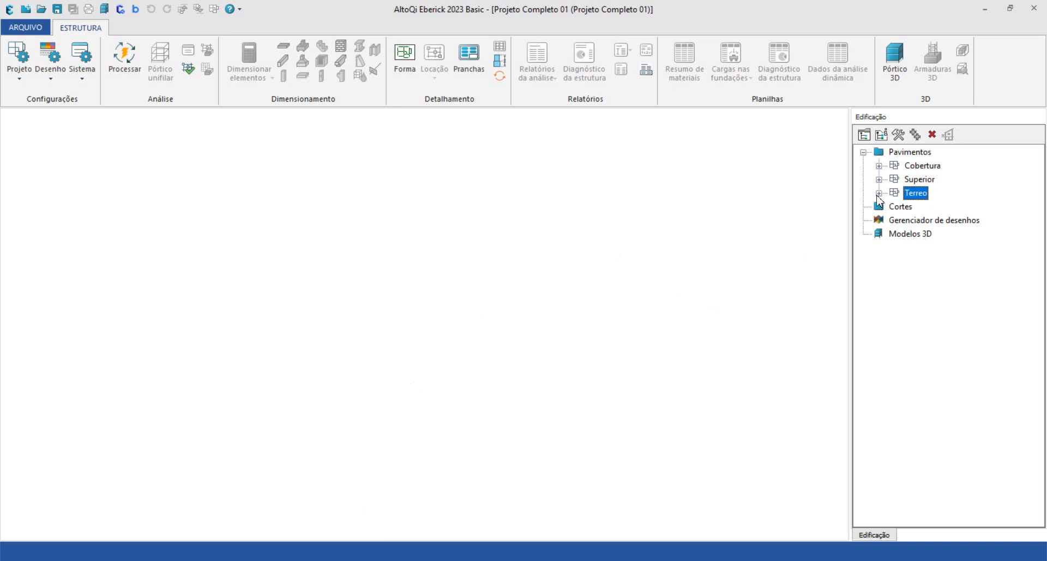
left_click(879, 194)
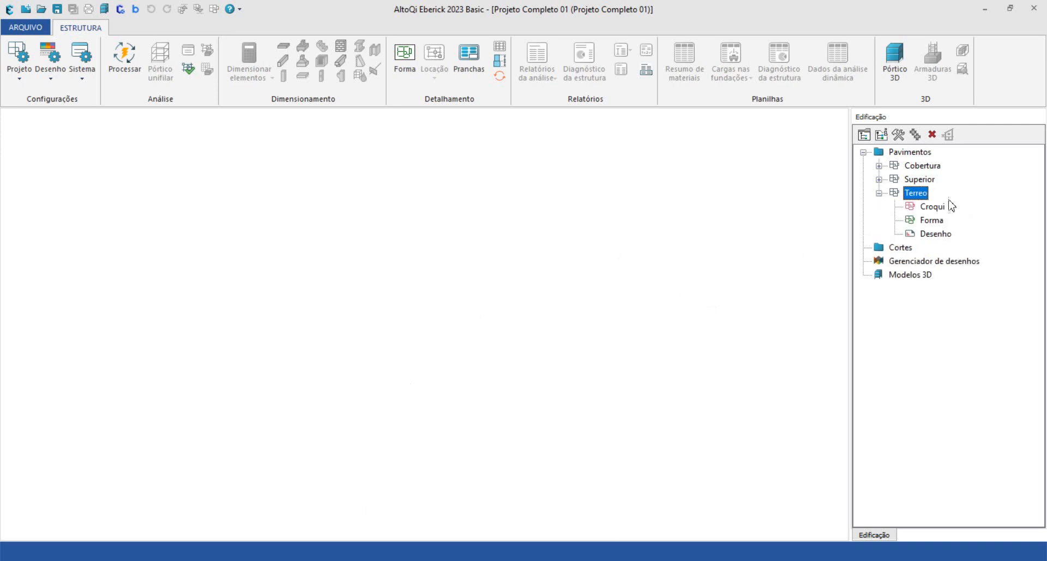
left_click(935, 234)
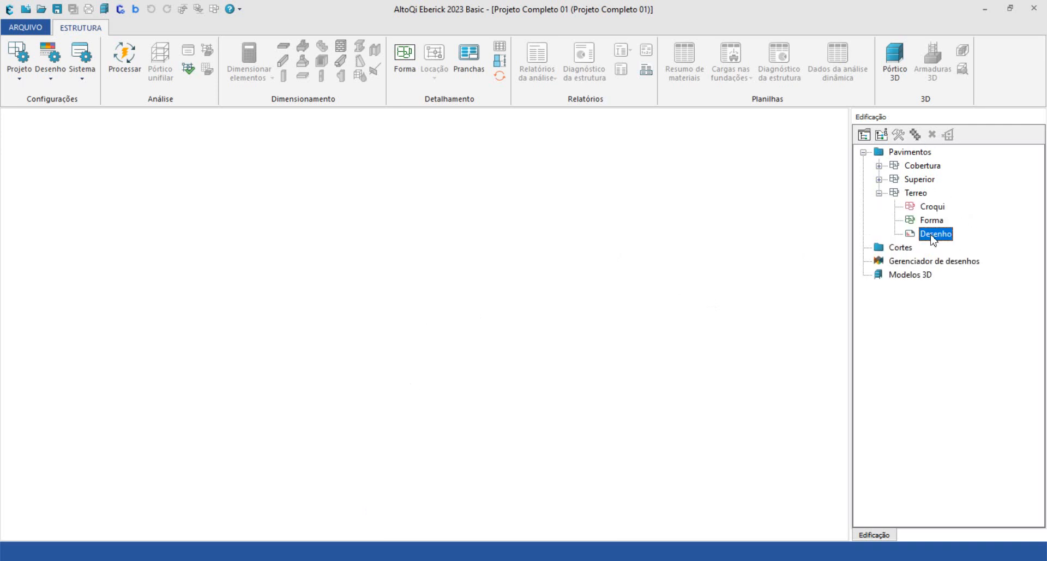
left_click(933, 206)
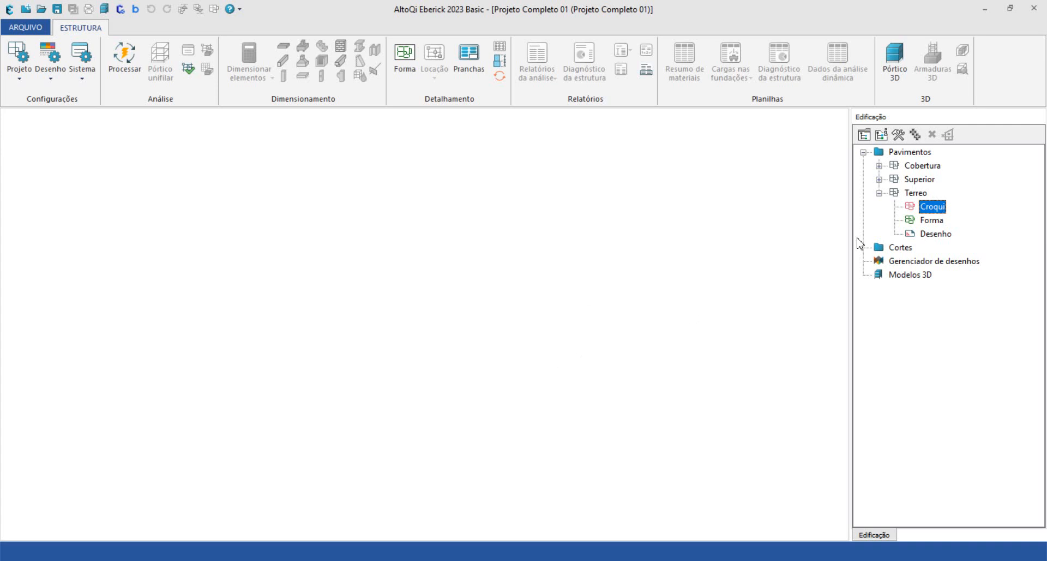
double_click(926, 211)
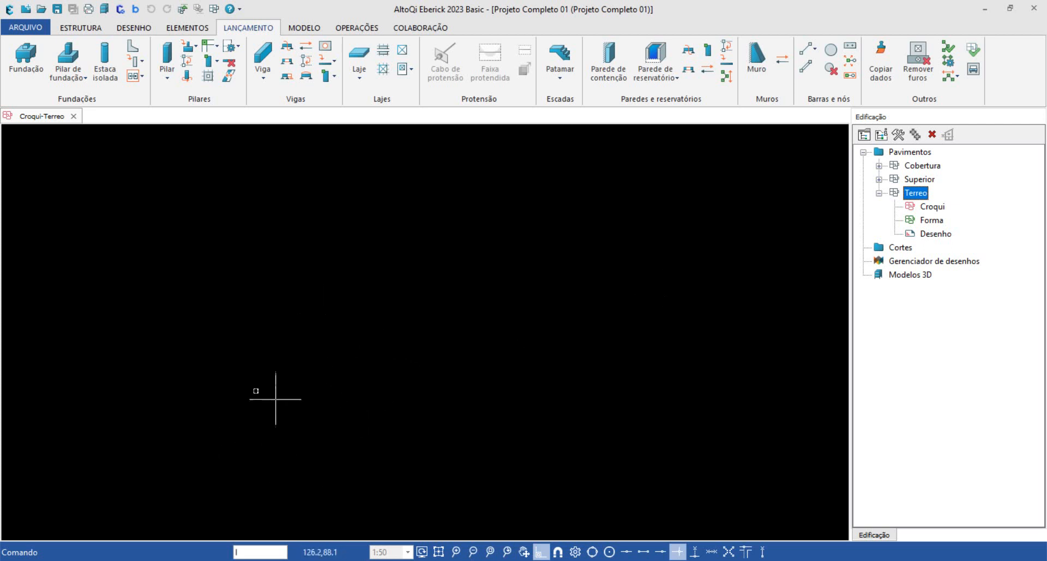
Draw an open rectangular outline of four connected lines in the Terreo sketch with the Line command.
key("l")
left_click(292, 206)
left_click(292, 403)
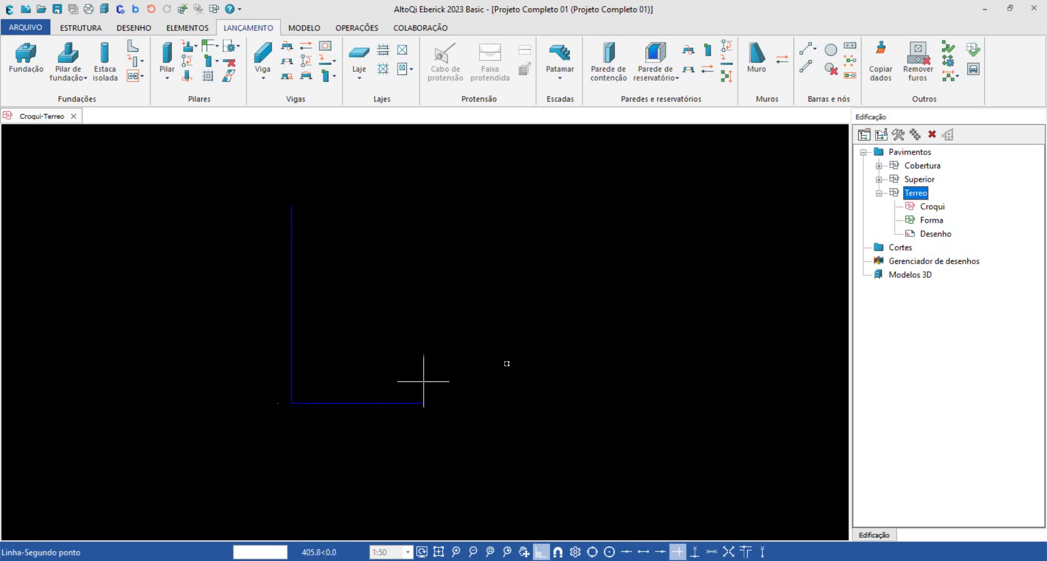
left_click(517, 402)
left_click(513, 220)
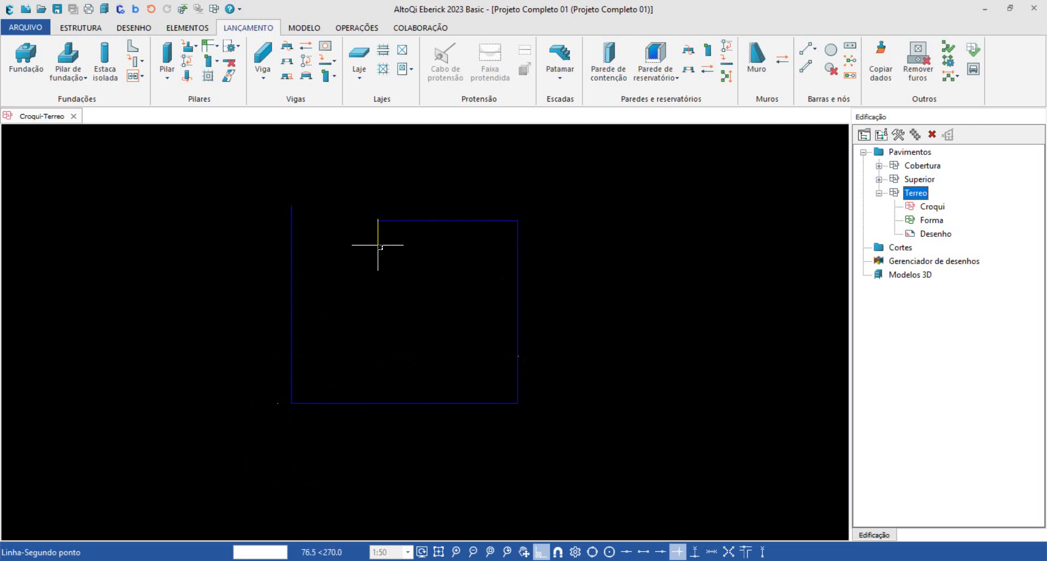
key("Escape")
scroll(423, 334, "down", 3)
scroll(396, 304, "up", 5)
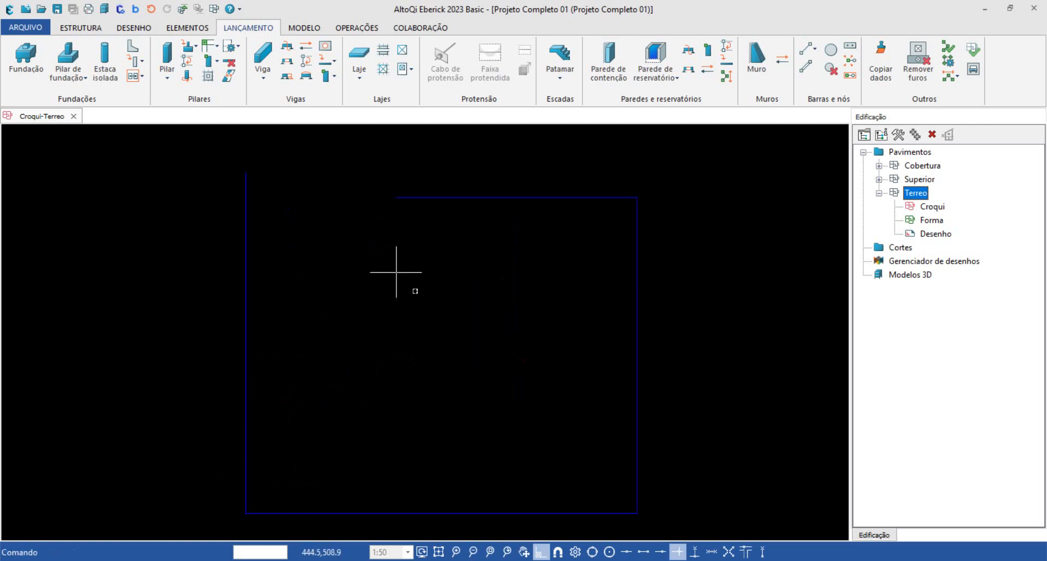
scroll(397, 271, "down", 1)
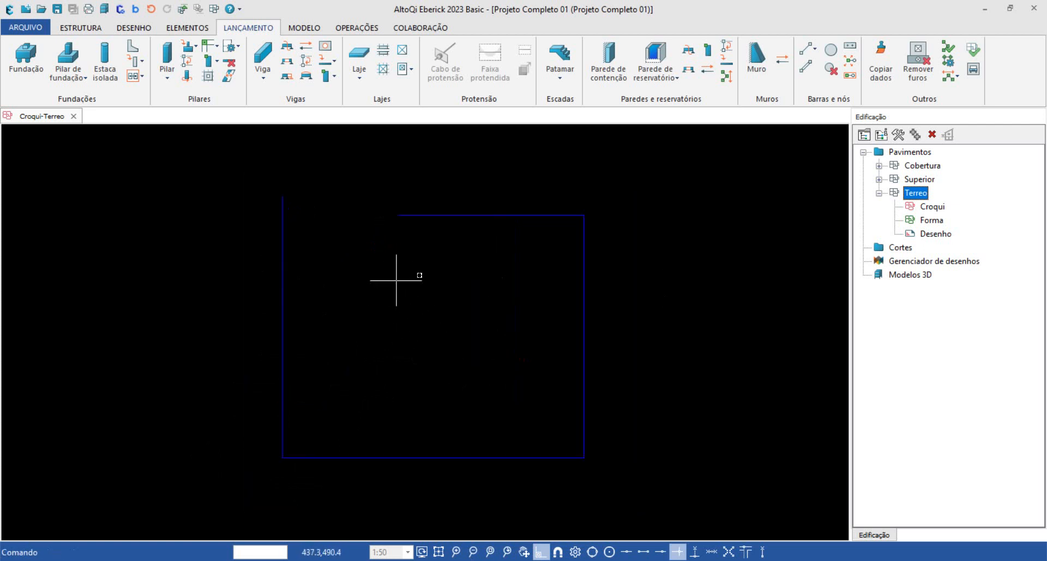
middle_click_drag(543, 253, 493, 258)
scroll(506, 237, "up", 1)
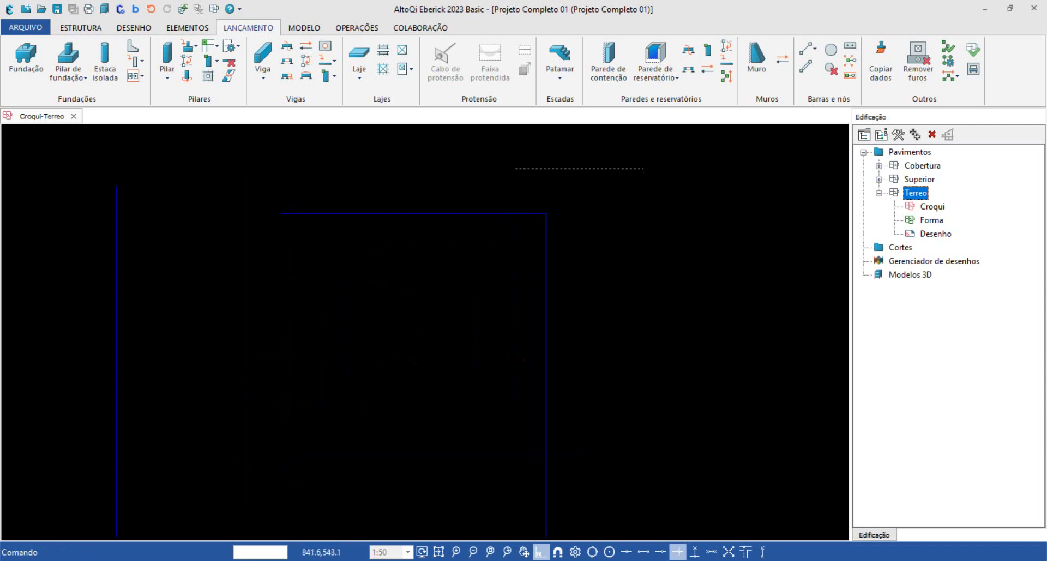
Delete all four lines of the rectangular outline in the Terreo sketch.
left_click_drag(515, 169, 425, 334)
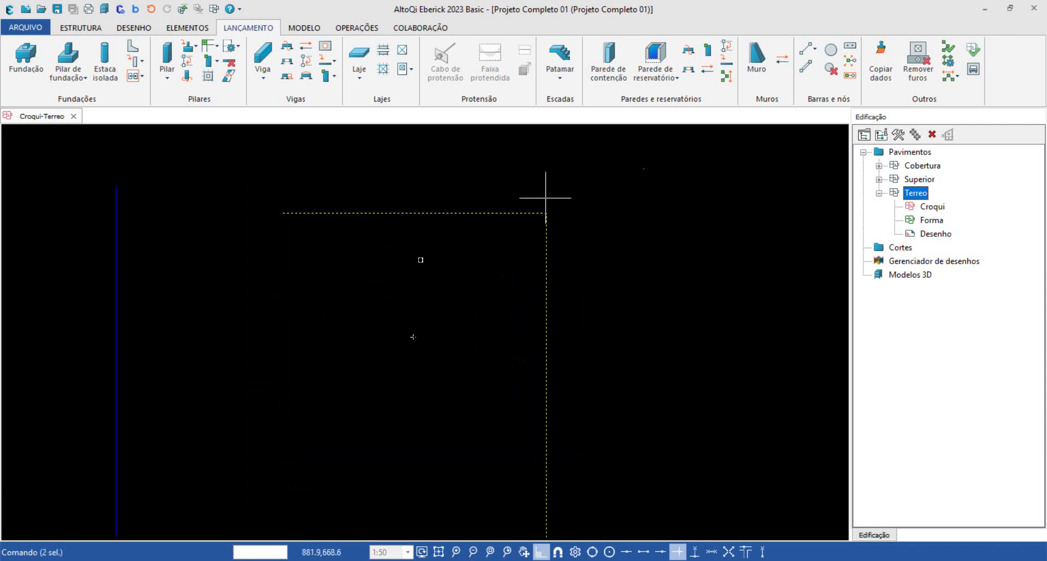
key("Delete")
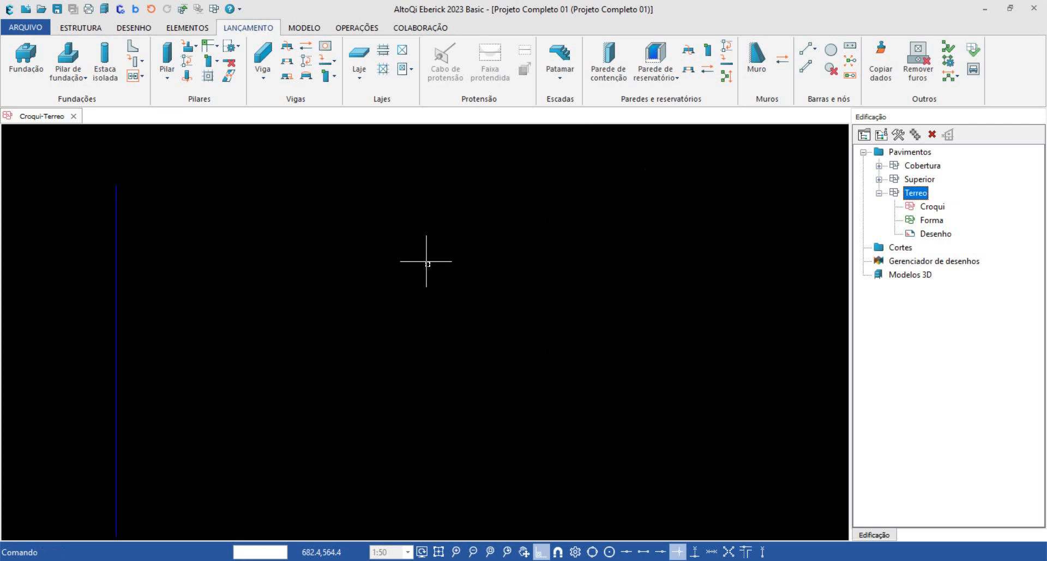
scroll(427, 261, "down", 3)
left_click_drag(388, 312, 255, 437)
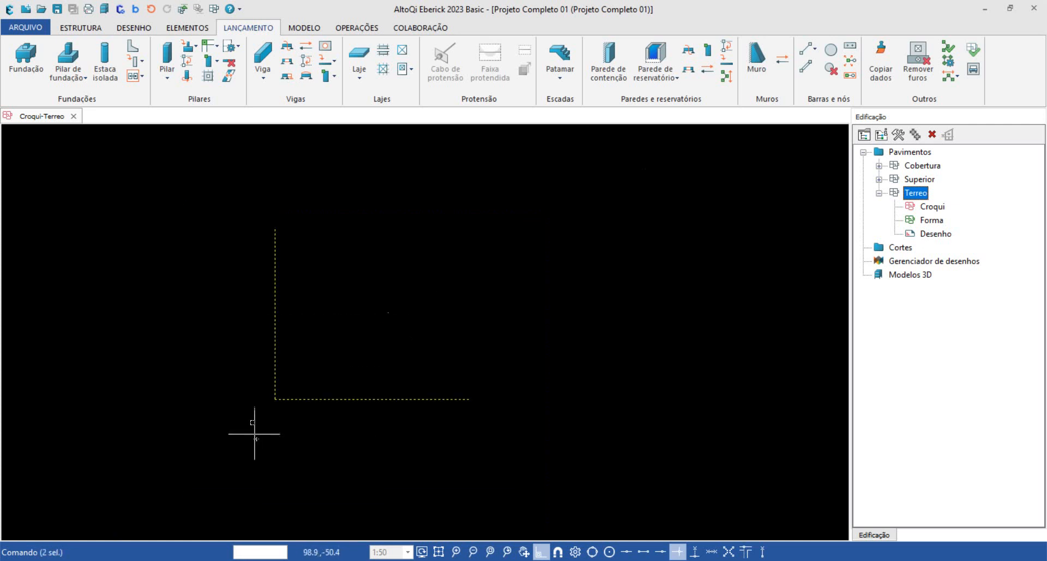
scroll(252, 419, "up", 2)
middle_click_drag(269, 388, 267, 430)
key("Delete")
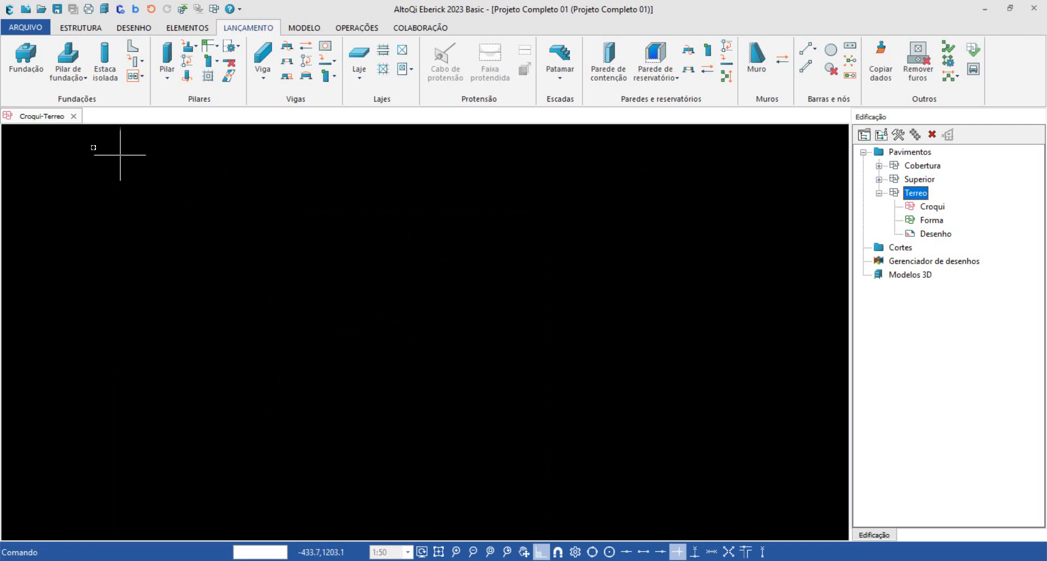
Close the Terreo sketch and open the Desenho of the Terreo floor at its origin marker.
left_click(74, 116)
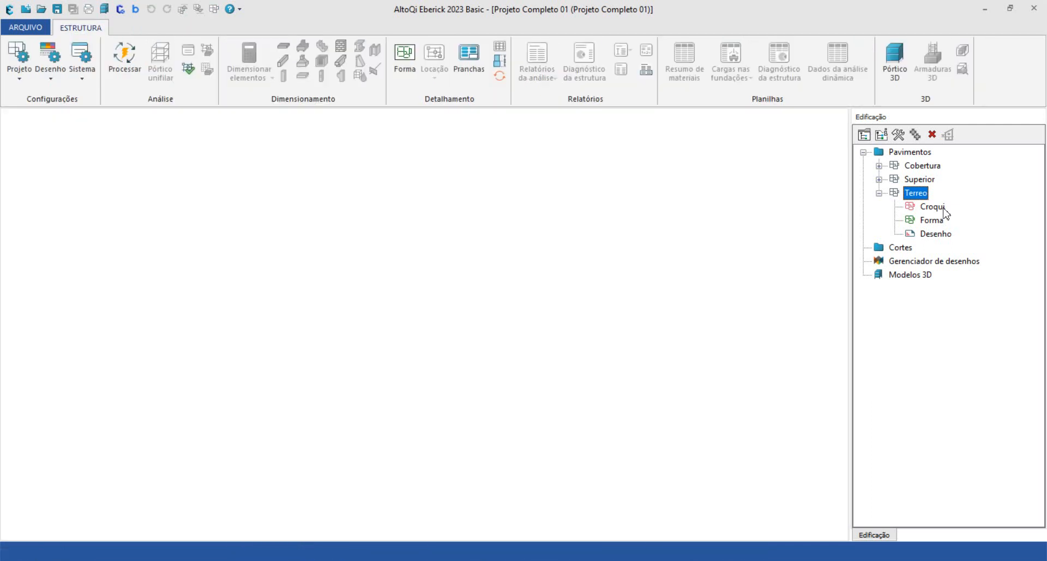
left_click(936, 235)
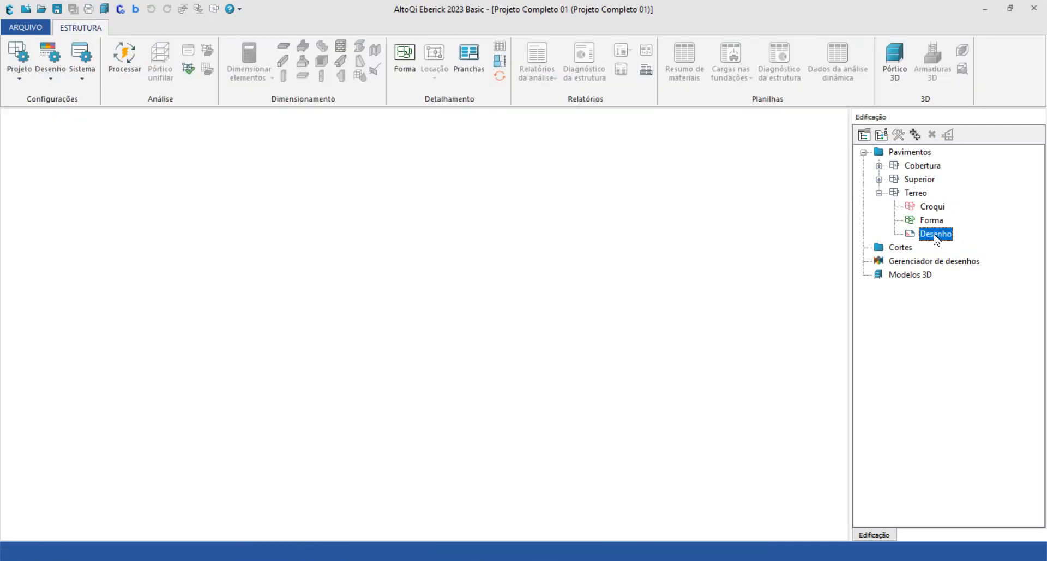
double_click(935, 235)
scroll(408, 306, "down", 4)
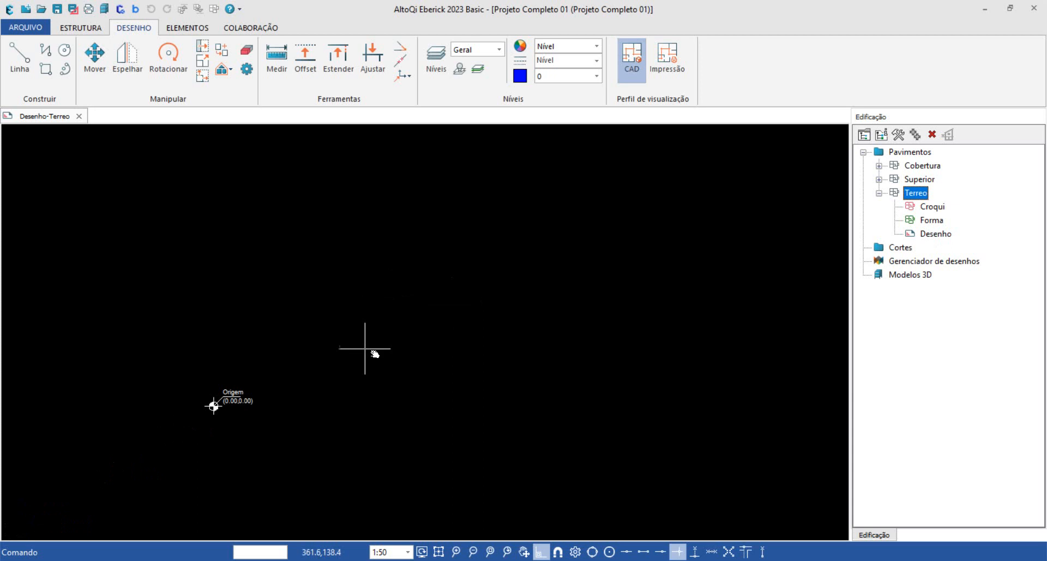
scroll(190, 397, "up", 3)
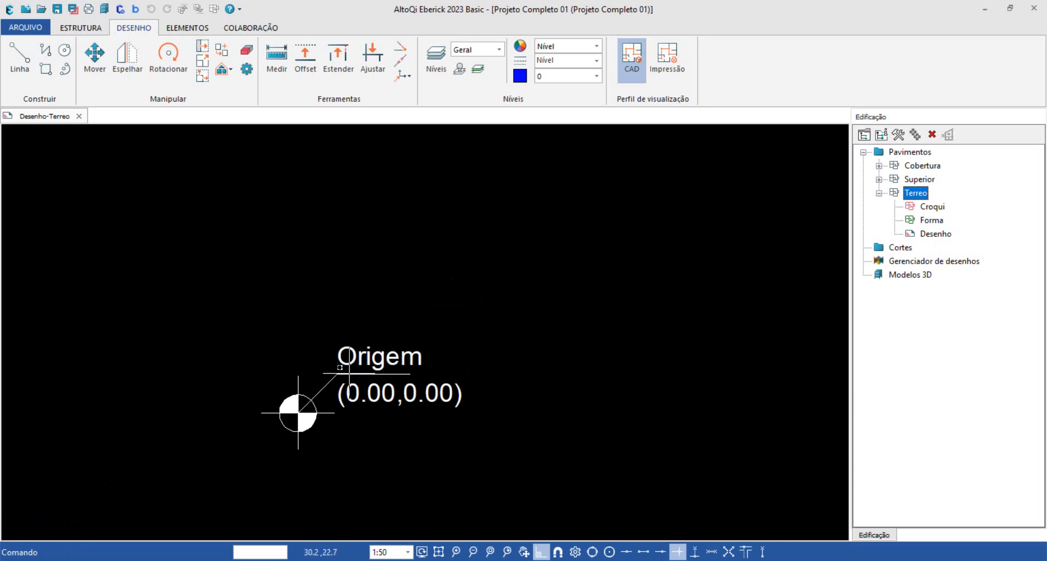
scroll(349, 373, "down", 3)
middle_click_drag(432, 367, 297, 367)
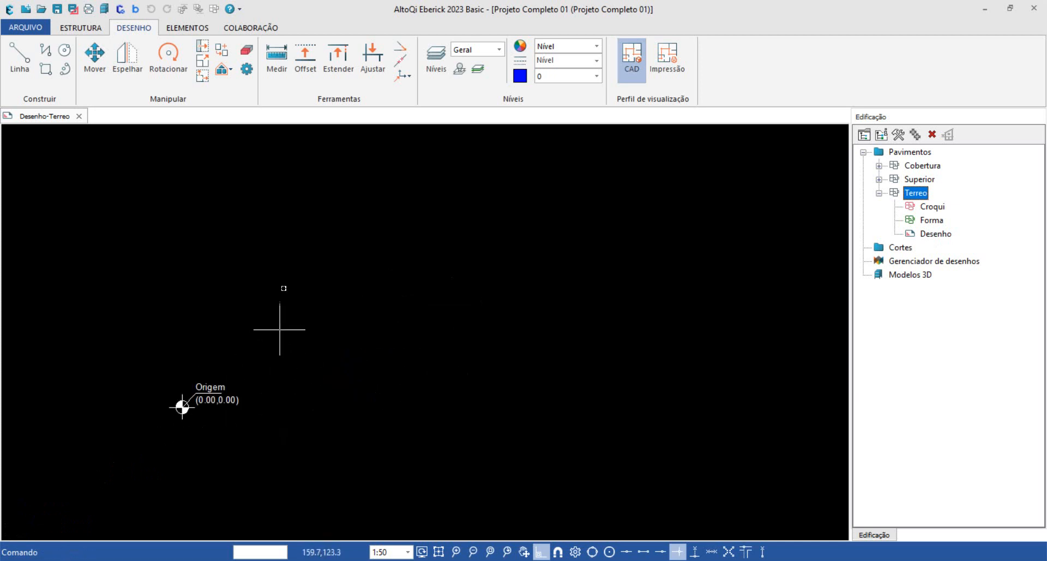
Start a DWG/DXF import and choose Arq_Base.dwg from the Arquitetura folder of Projeto Completo em Eberick.
left_click(38, 28)
mouse_move(47, 109)
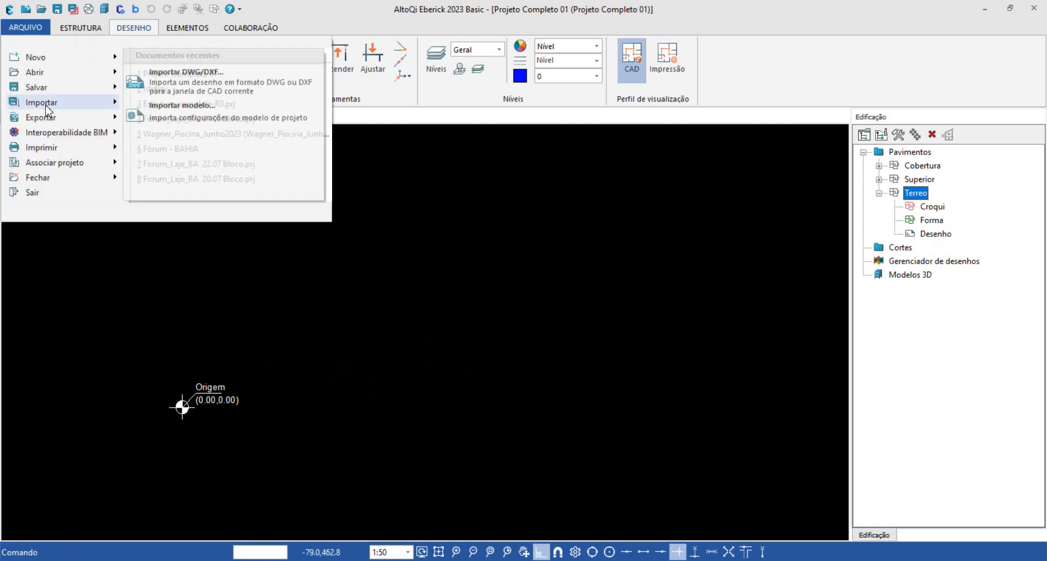
left_click(204, 84)
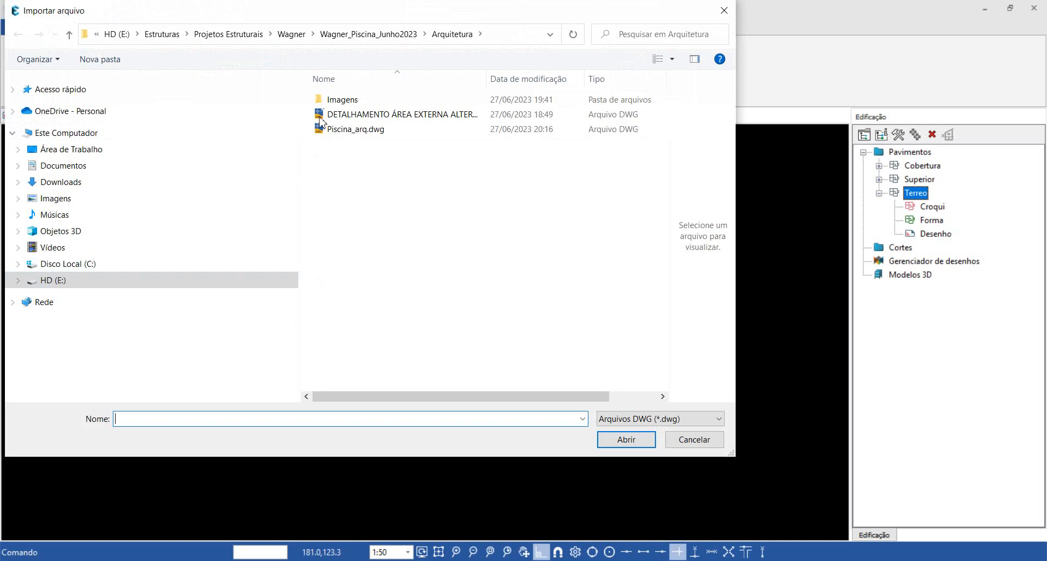
left_click(61, 279)
double_click(350, 145)
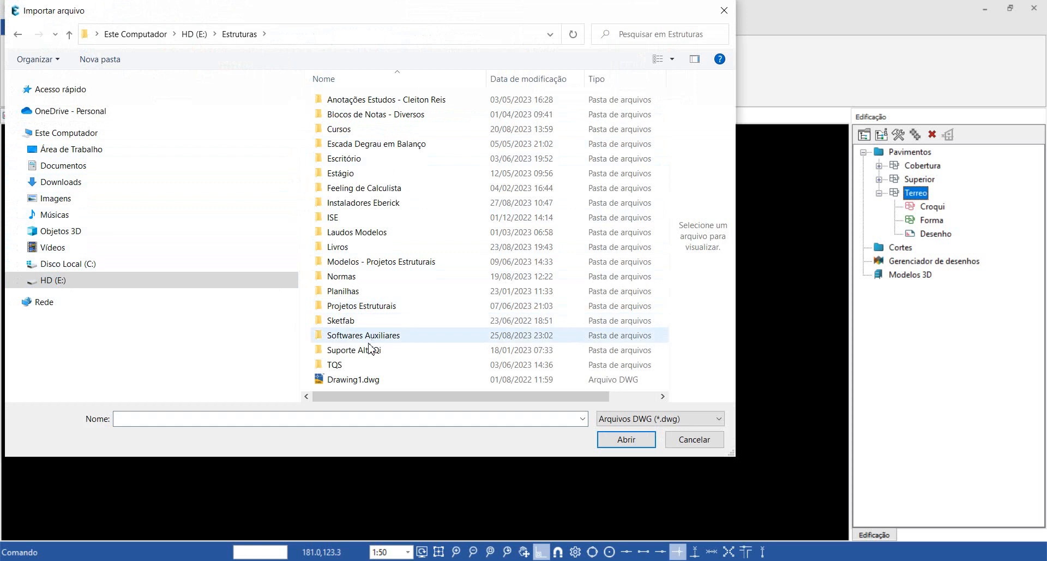
double_click(353, 189)
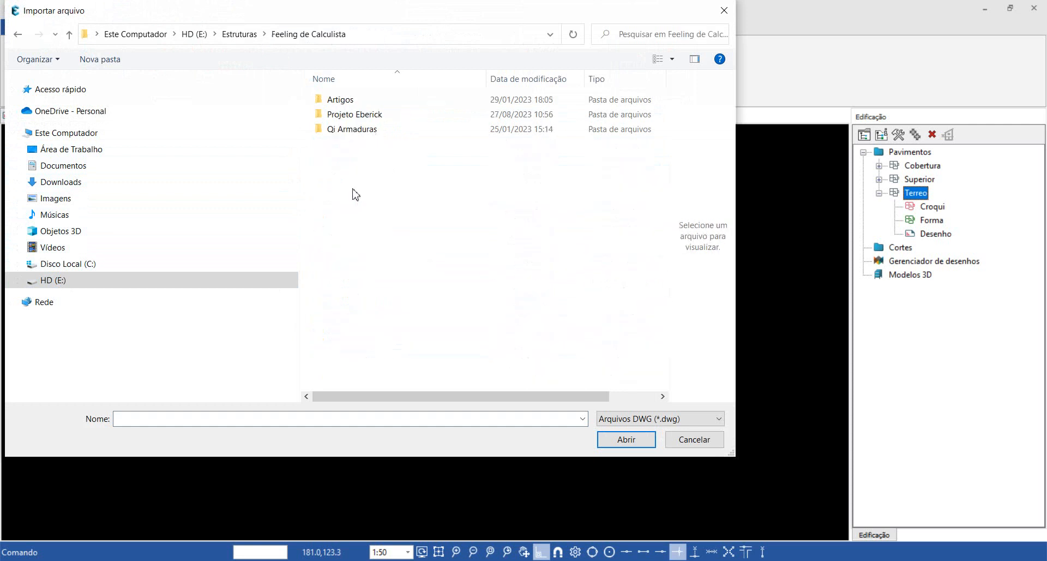
double_click(355, 114)
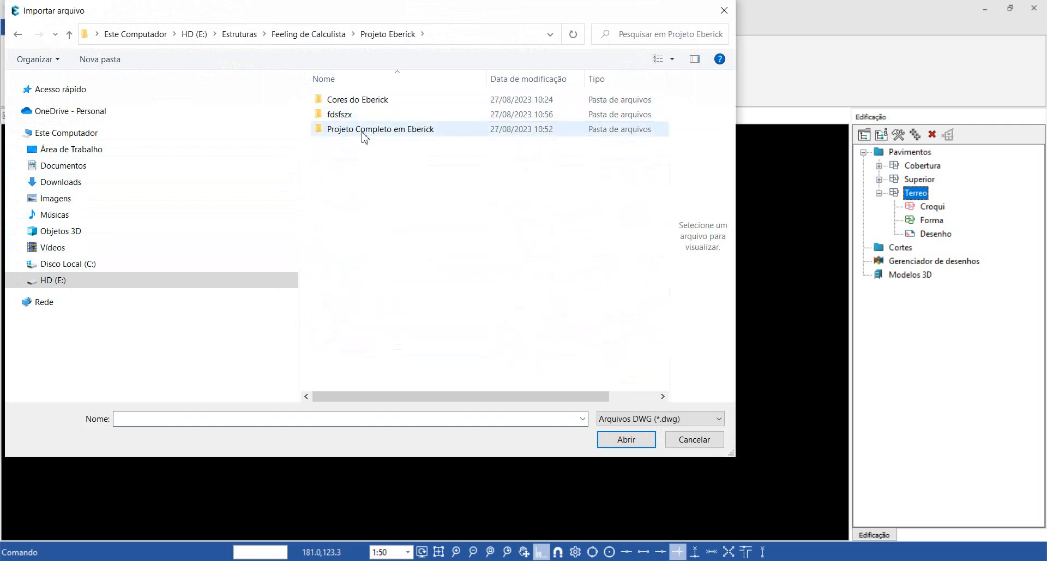
double_click(364, 131)
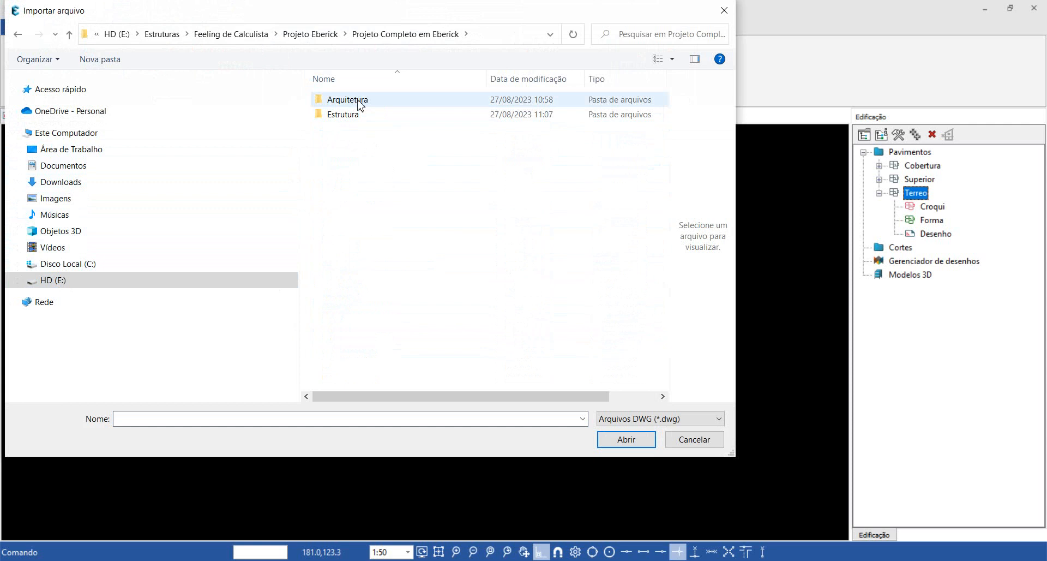
double_click(358, 100)
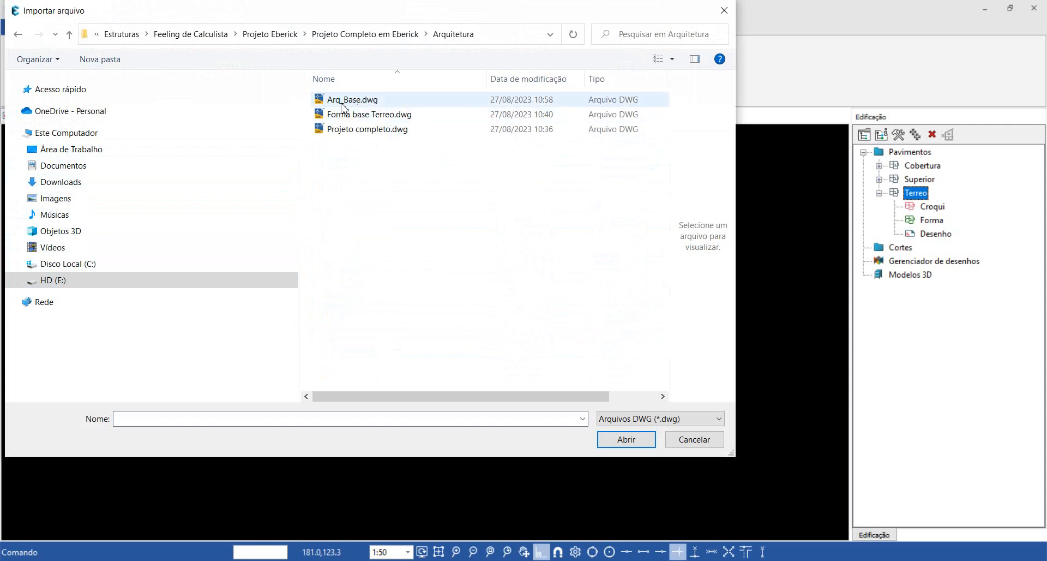
left_click(344, 101)
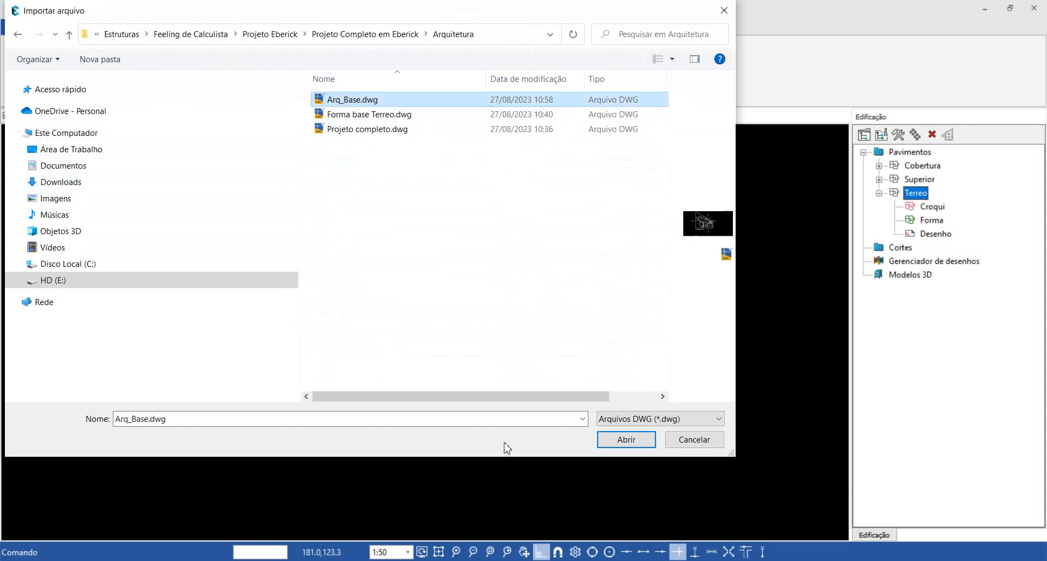
left_click(618, 440)
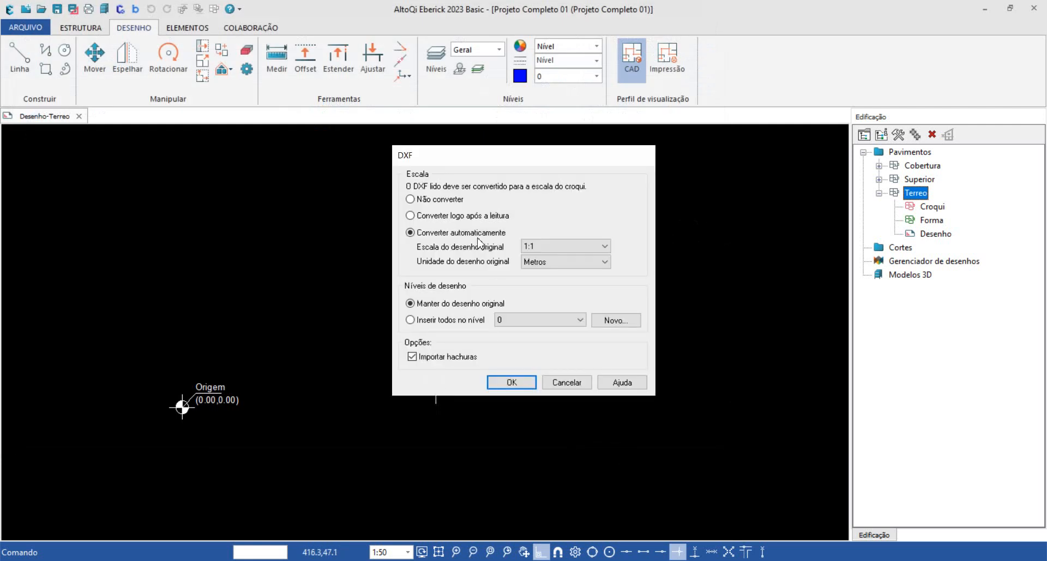
Set the import scale to Não converter and check the first-floor plan of Arq_Base in AutoCAD.
left_click_drag(494, 162, 400, 167)
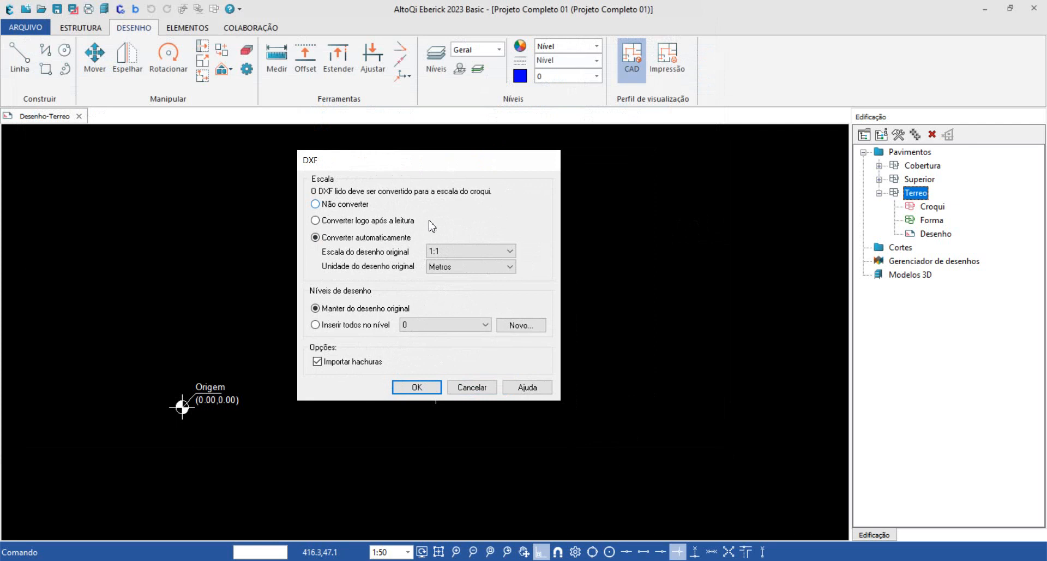
left_click(315, 205)
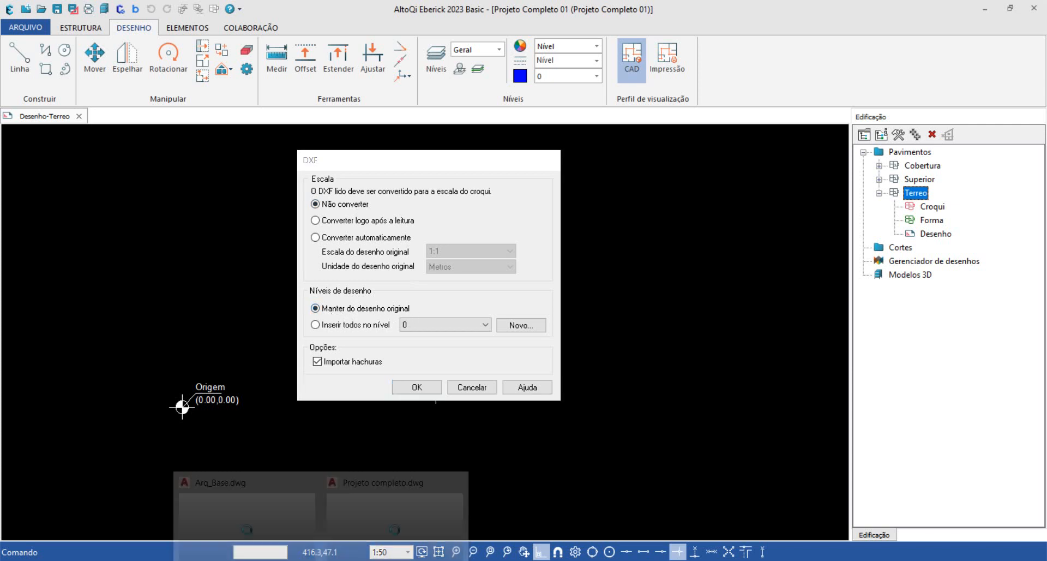
left_click(264, 527)
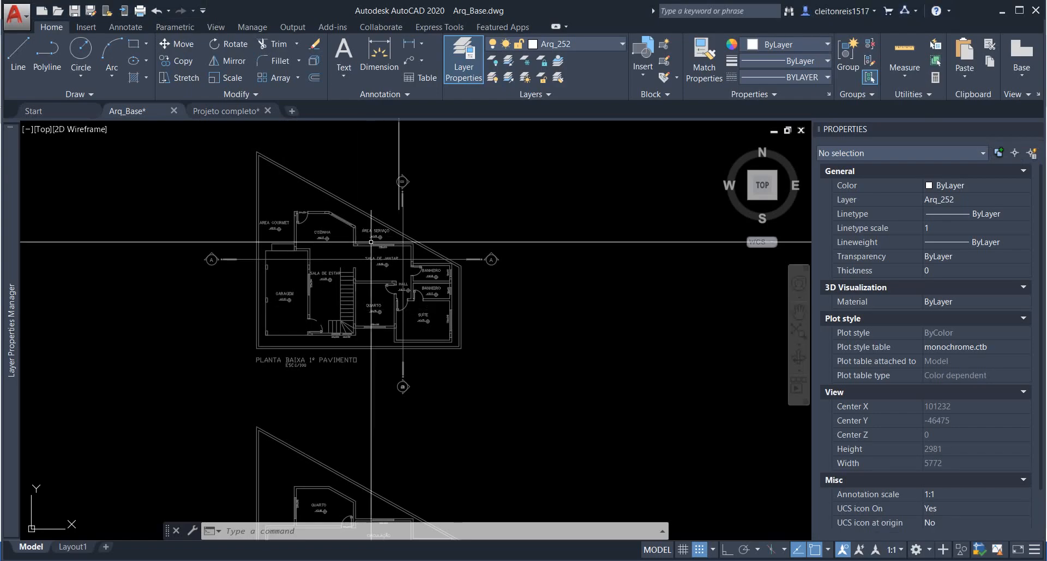
scroll(279, 285, "up", 2)
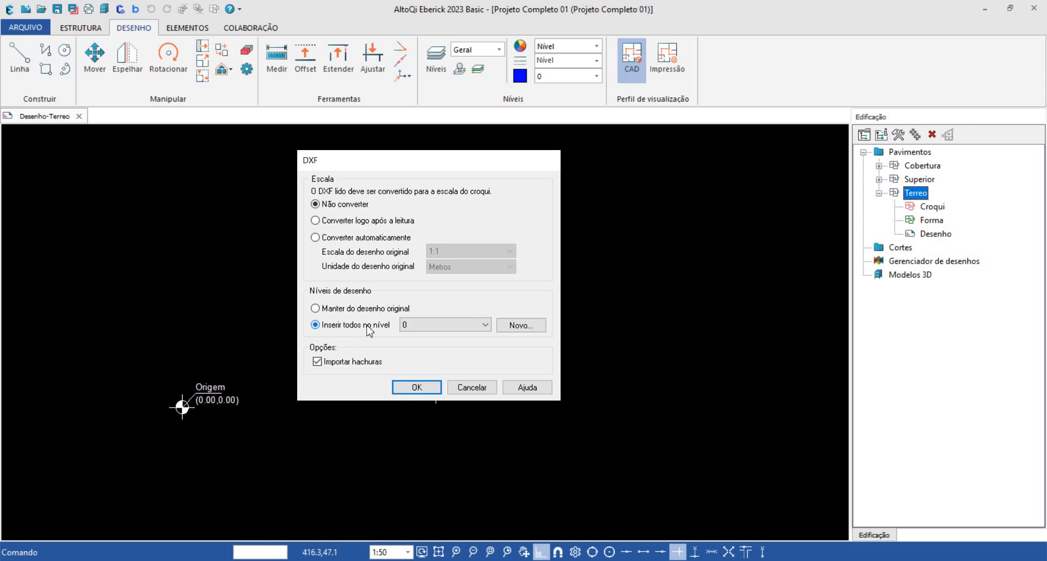
Choose Inserir todos no nível in Eberick's import settings and look through the available levels, keeping level 0.
left_click(474, 326)
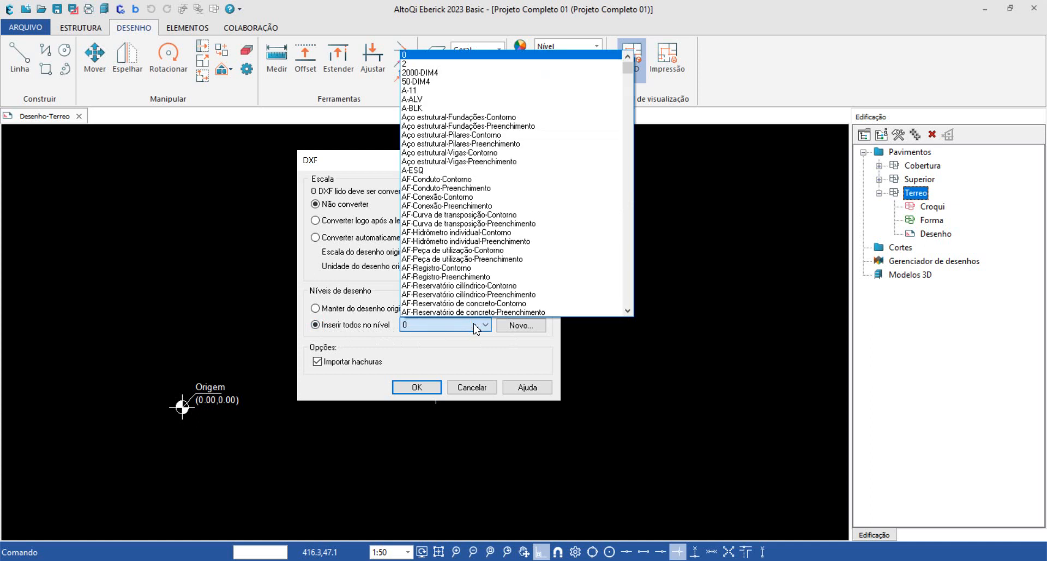
scroll(471, 207, "down", 20)
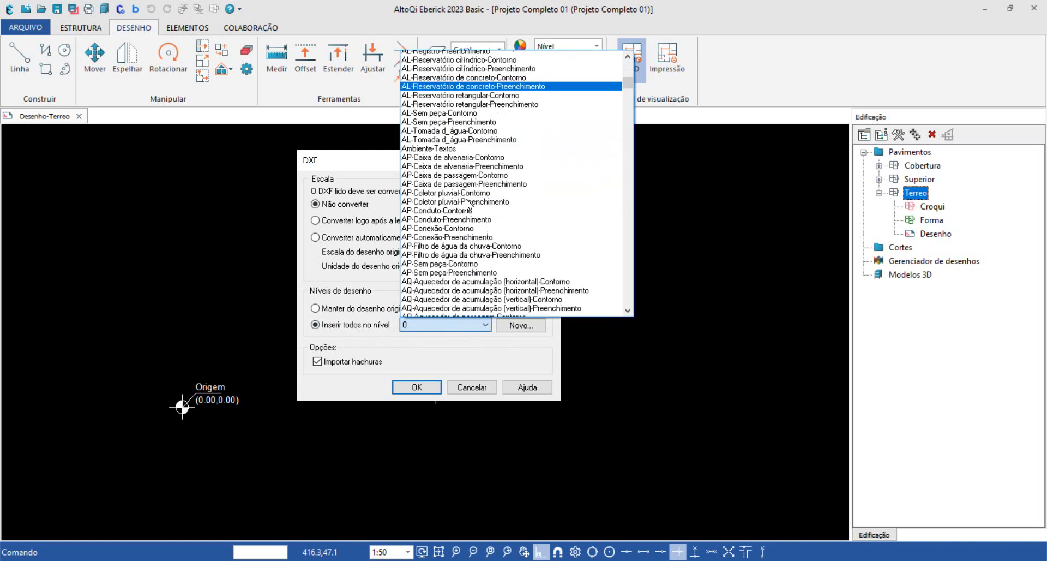
scroll(472, 211, "up", 20)
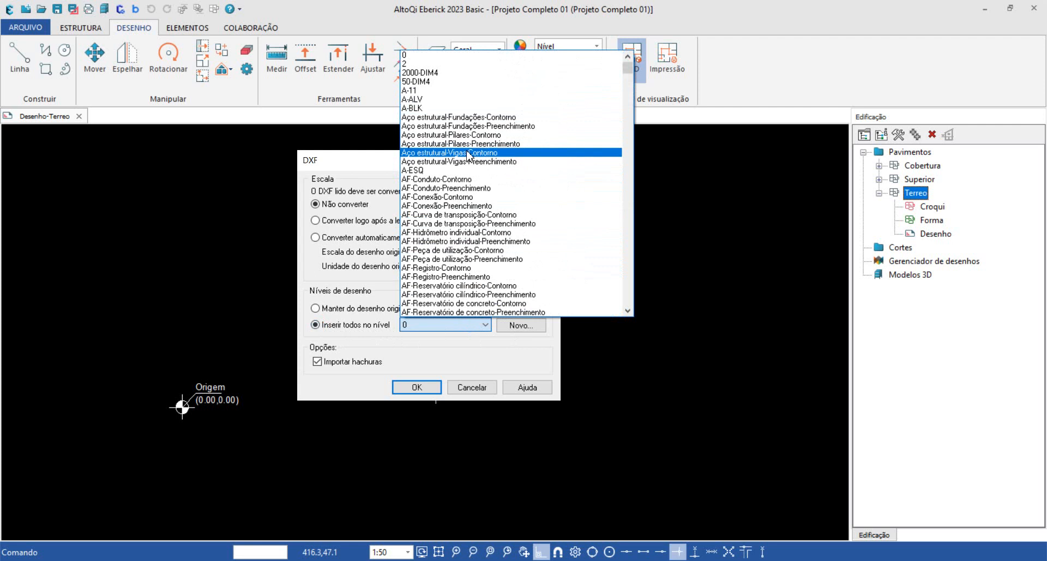
left_click(375, 378)
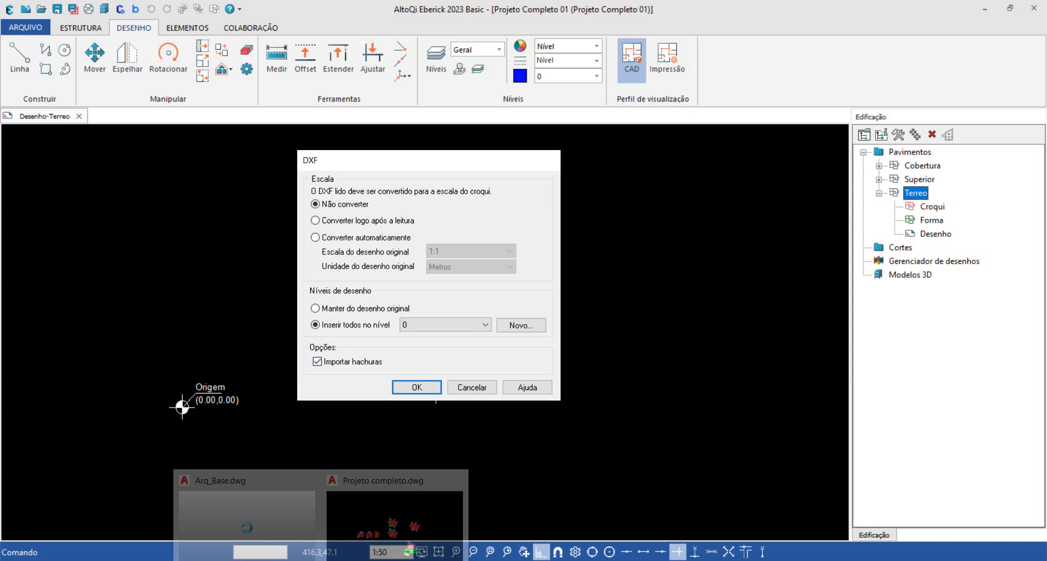
Switch to the Arq_Base drawing in AutoCAD and inspect the layer of the SALA DE ESTAR text in the first-floor plan.
left_click(254, 537)
scroll(393, 303, "down", 1)
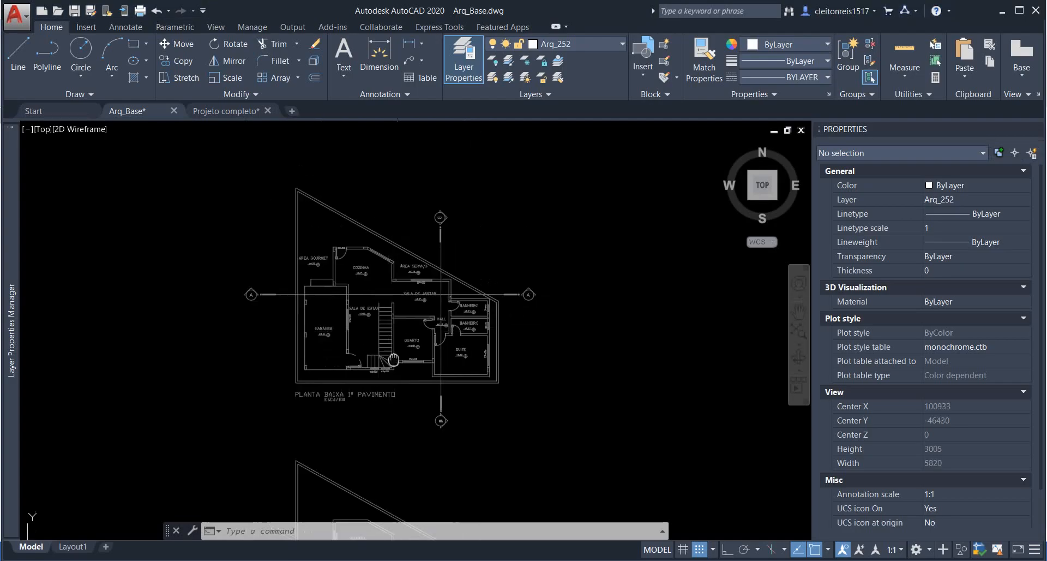
scroll(393, 303, "up", 3)
left_click(391, 319)
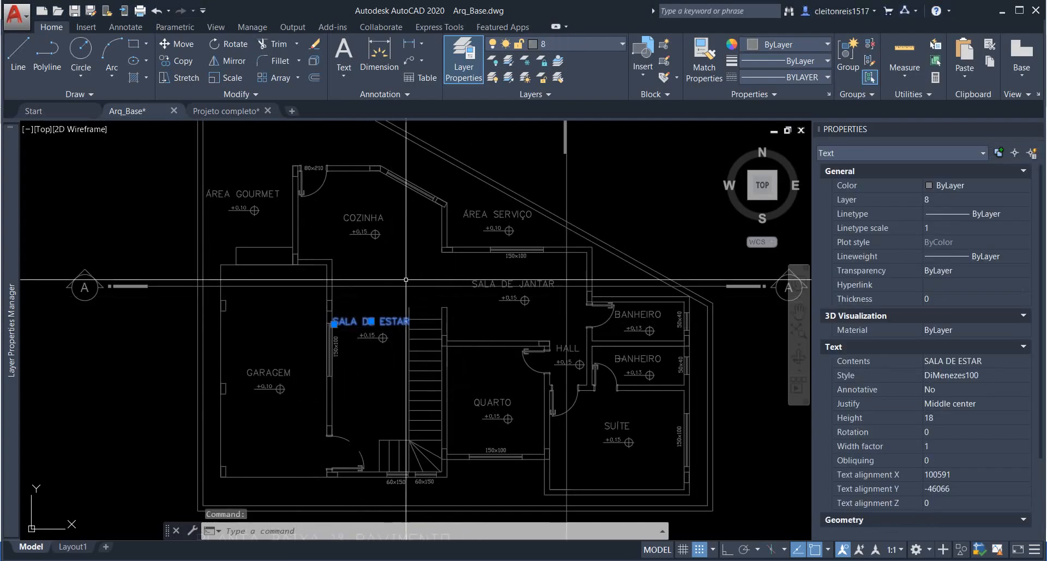
key("Escape")
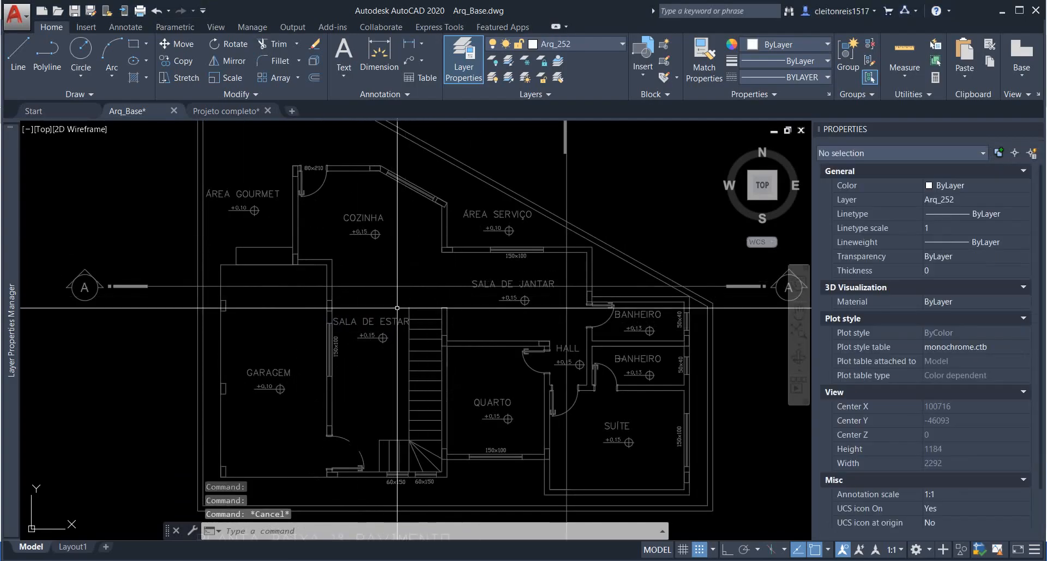
left_click(392, 321)
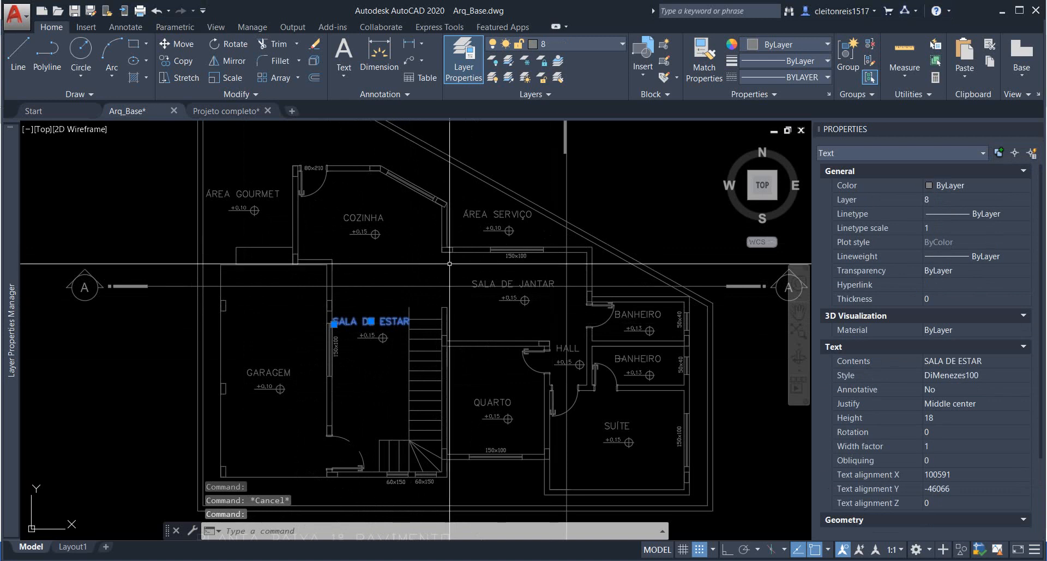
Examine the walls, room labels and openings of the first-floor plan, from the stairs and bedrooms to the kitchen.
scroll(370, 328, "up", 3)
scroll(397, 326, "down", 2)
scroll(396, 326, "down", 5)
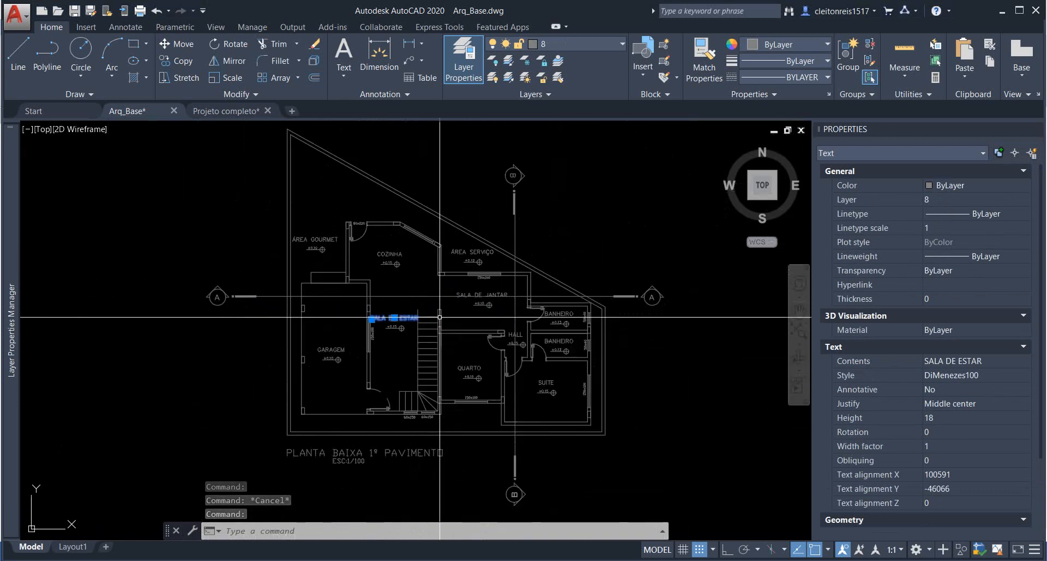
scroll(437, 311, "up", 1)
scroll(362, 357, "up", 5)
scroll(366, 353, "up", 2)
middle_click_drag(370, 348, 384, 304)
scroll(377, 301, "down", 2)
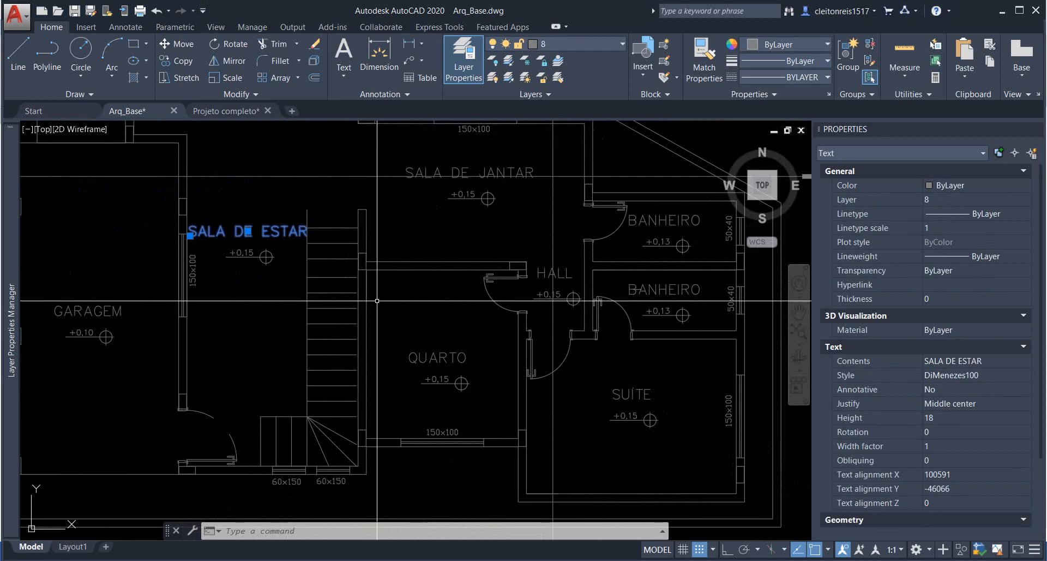
scroll(377, 301, "down", 4)
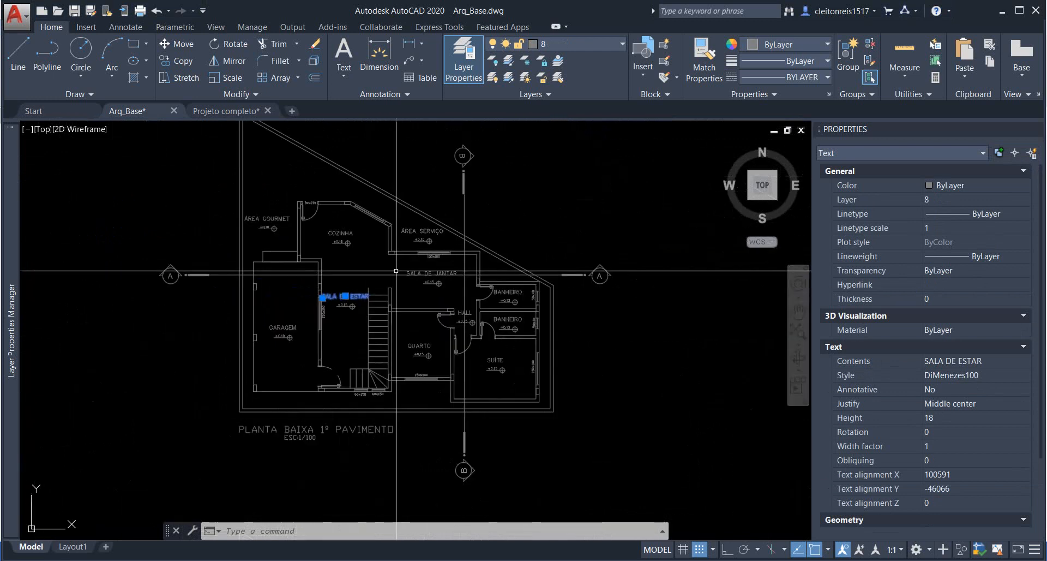
scroll(323, 292, "up", 4)
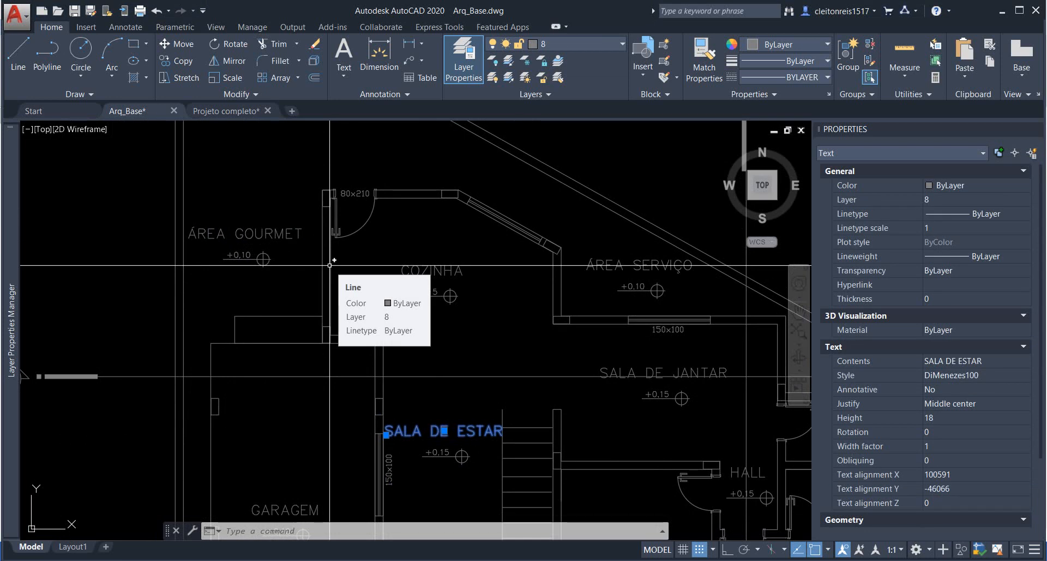
scroll(421, 235, "down", 4)
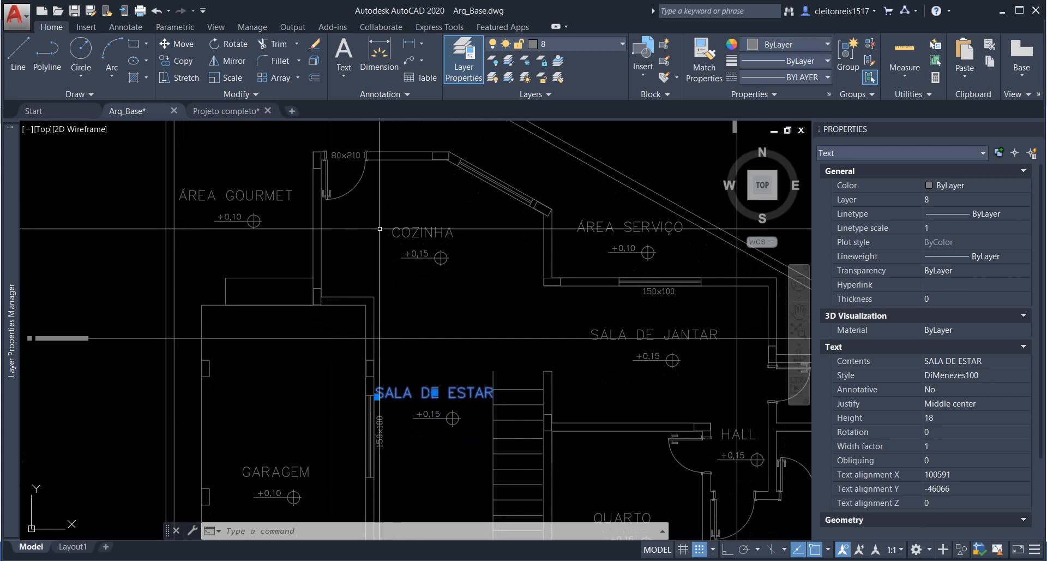
Clear the SALA DE ESTAR text selection and review the rooms around it in the first-floor plan of Arq_Base.
scroll(421, 235, "up", 2)
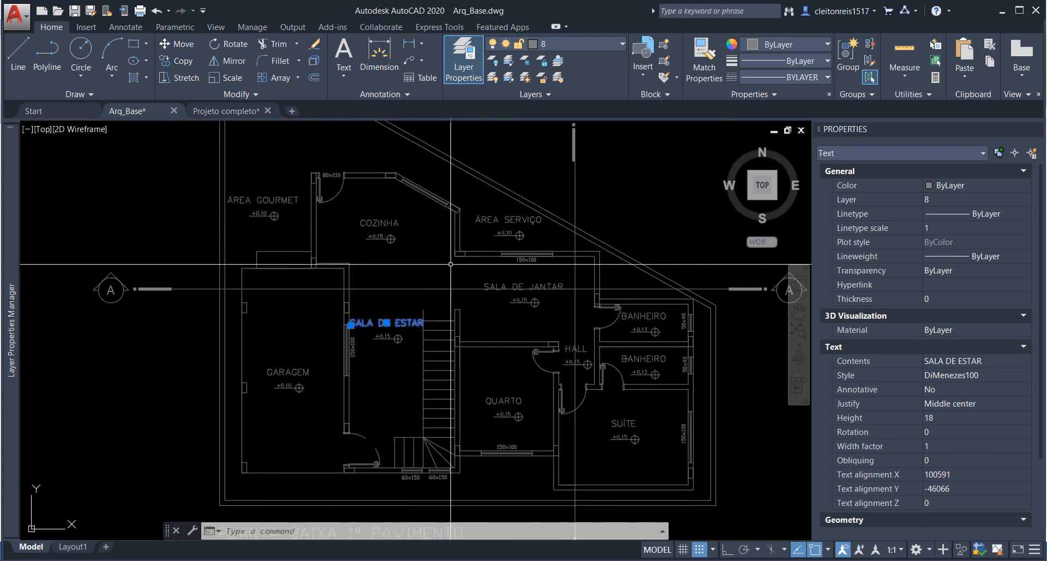
mouse_move(458, 287)
middle_mouse_down()
mouse_move(355, 294)
mouse_move(336, 332)
middle_mouse_up()
scroll(312, 312, "up", 4)
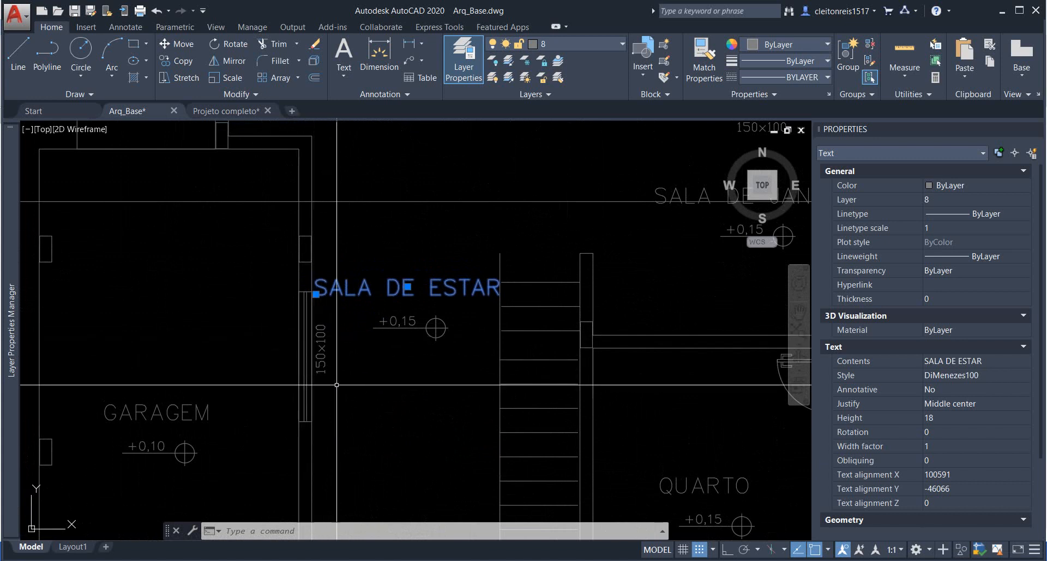
key("Escape")
key("Escape")
scroll(330, 303, "down", 6)
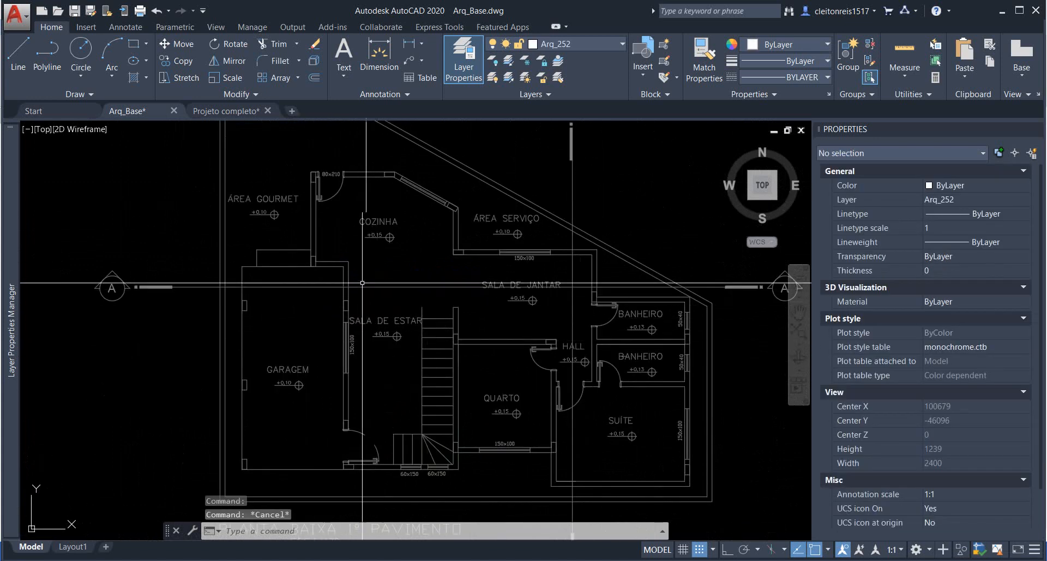
scroll(324, 305, "up", 4)
scroll(324, 305, "down", 5)
scroll(363, 321, "up", 5)
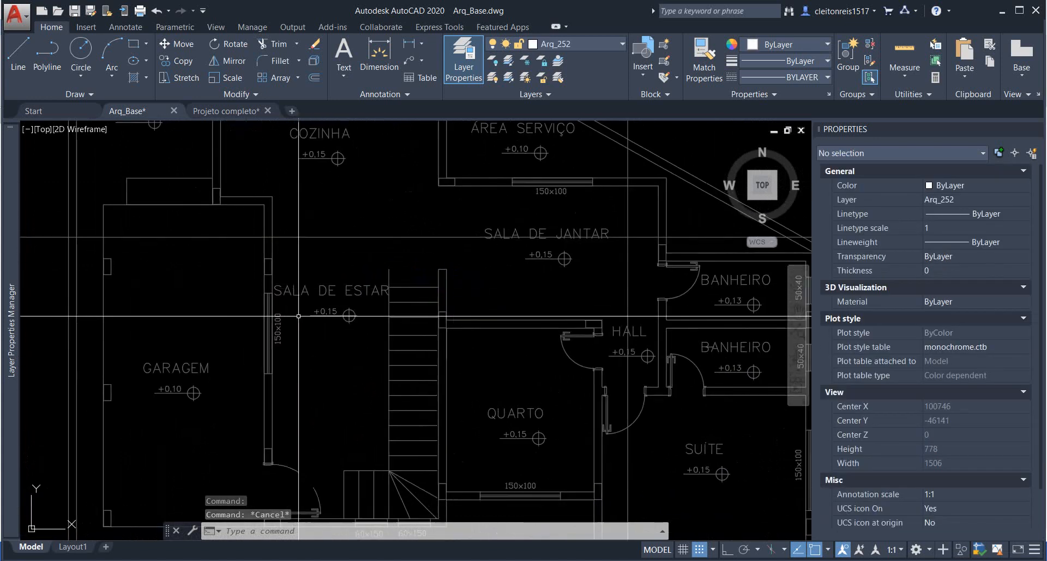
scroll(363, 321, "down", 4)
scroll(339, 293, "up", 2)
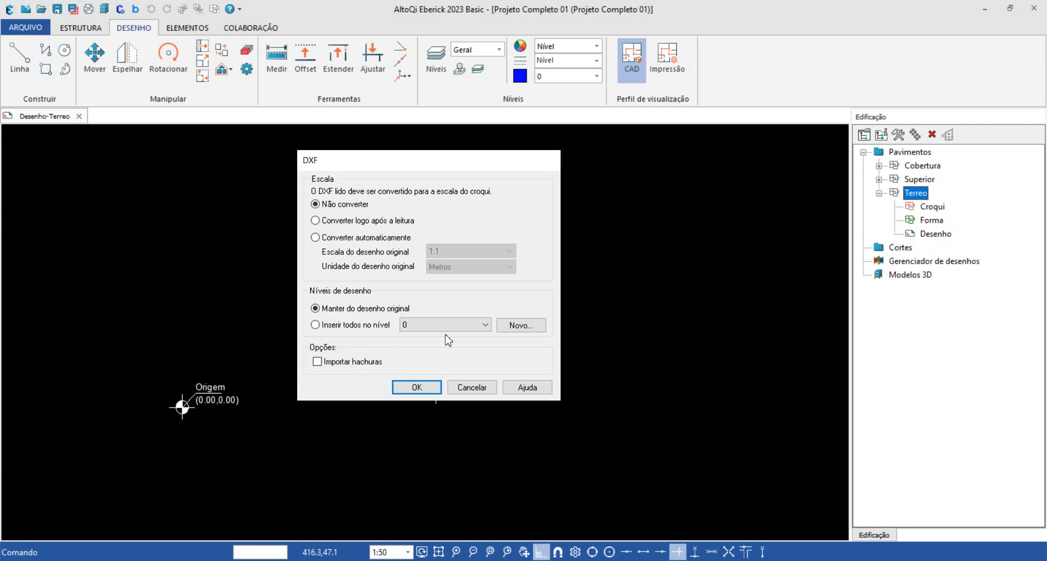
Run the DXF import in Eberick with Não converter, Manter do desenho original and Importar hachuras off.
left_click(415, 386)
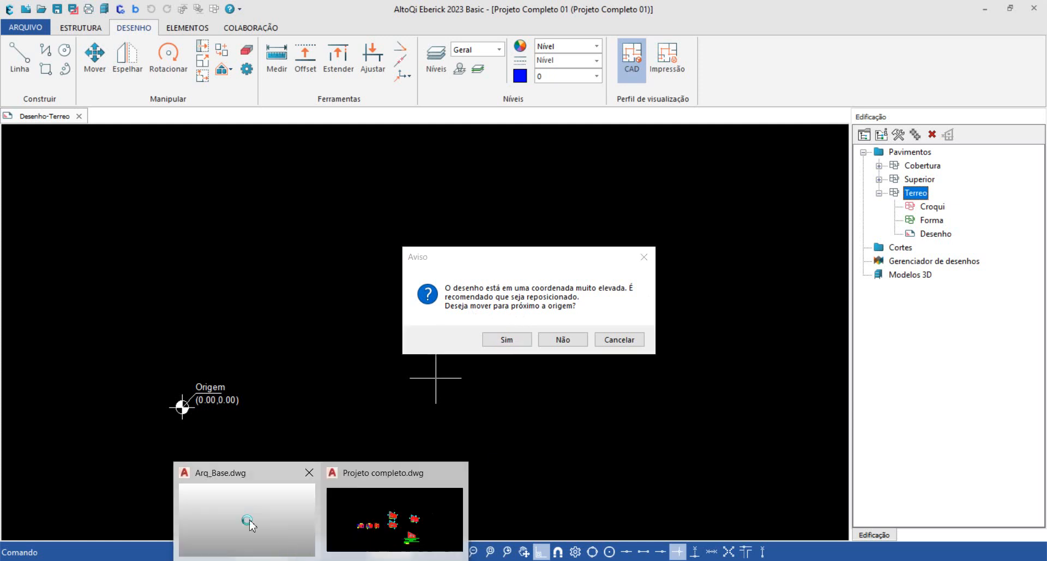
Switch to Arq_Base in AutoCAD and check how far the plans lie from the origin with a temporary line started at 0,0.
left_click(245, 513)
scroll(409, 229, "down", 6)
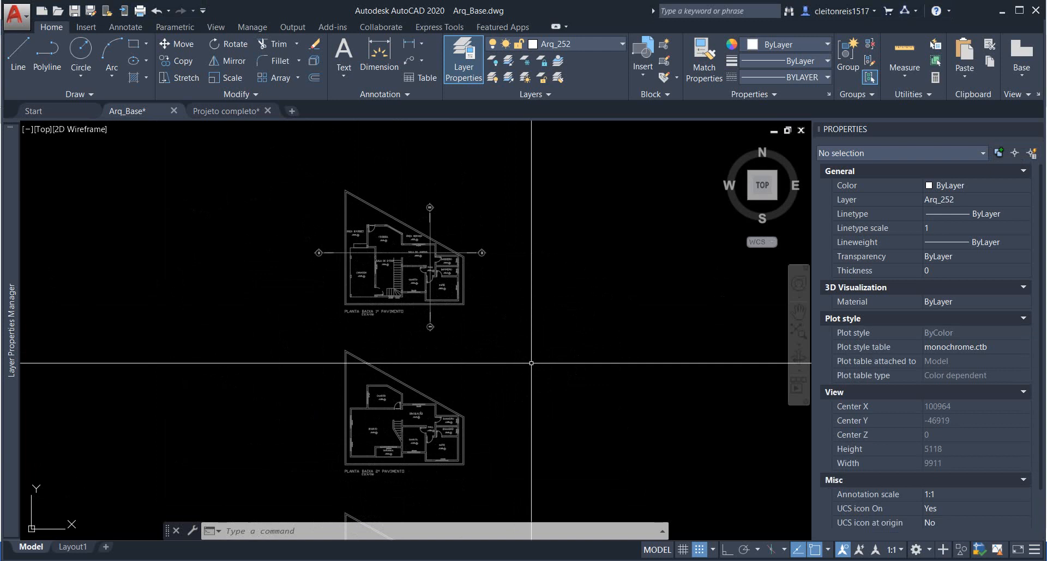
key("Return")
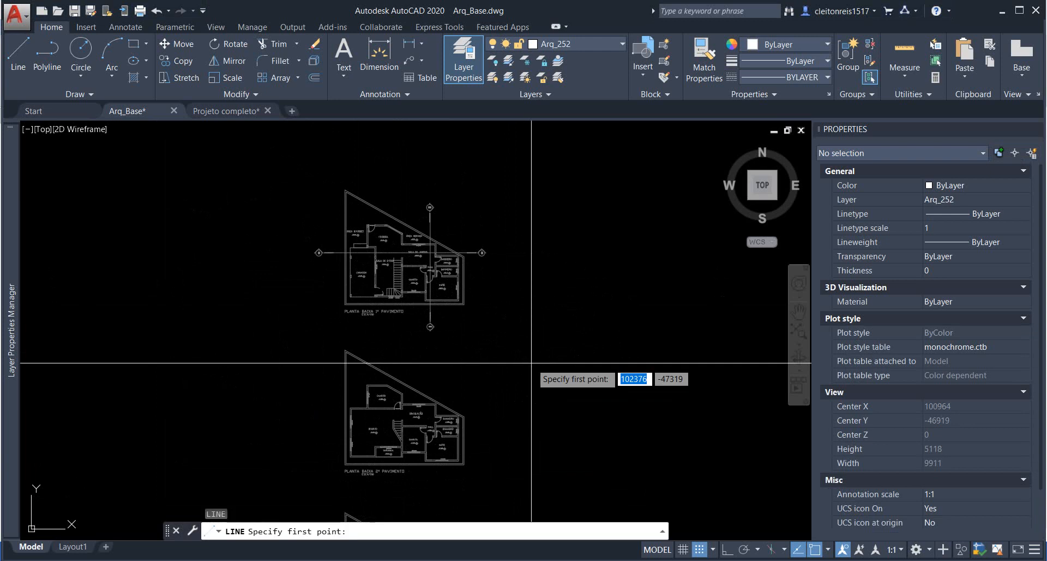
type("0")
key("Tab")
type("0")
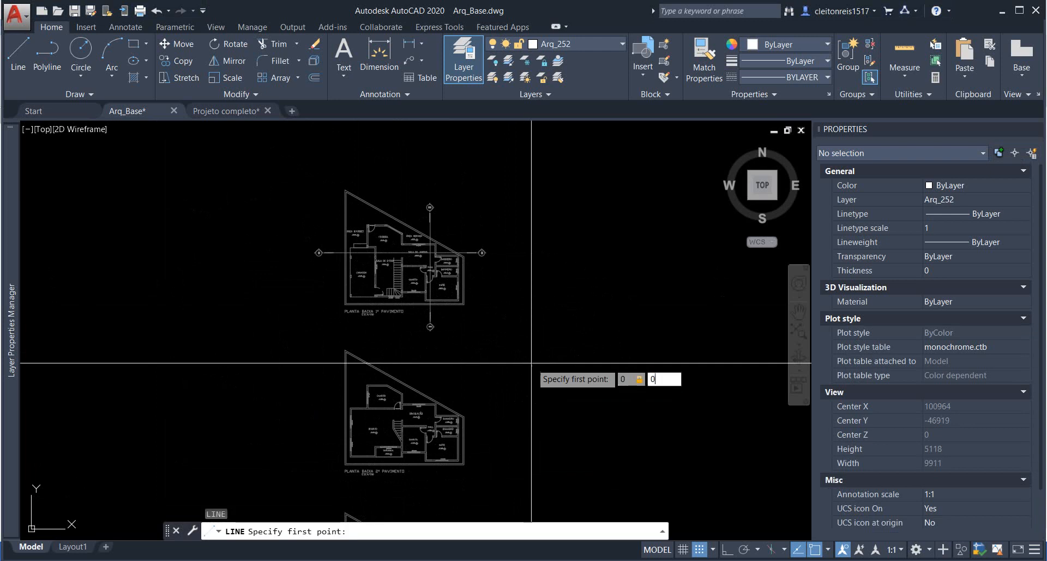
key("Return")
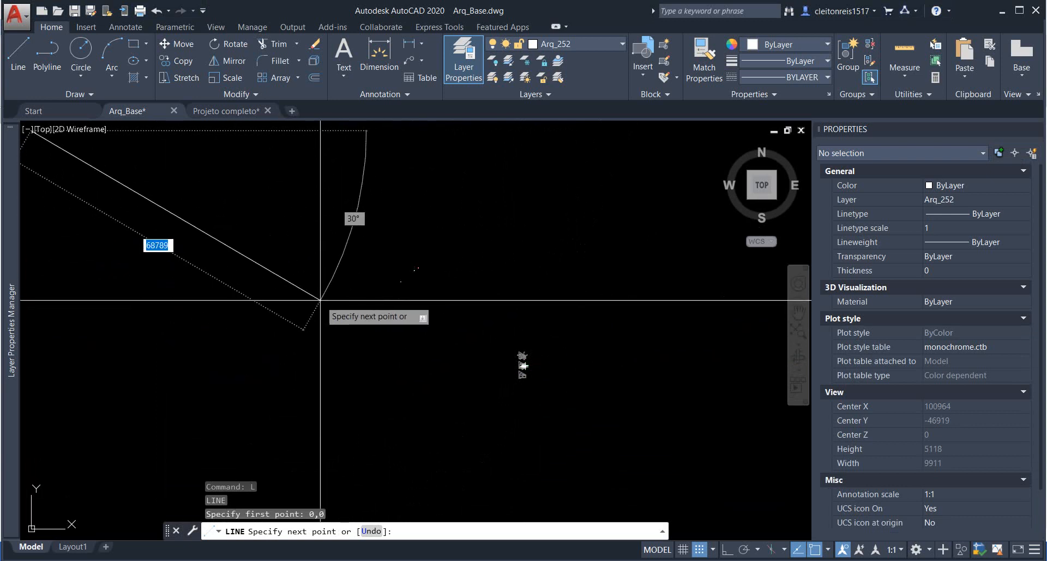
scroll(321, 300, "down", 1)
key("Escape")
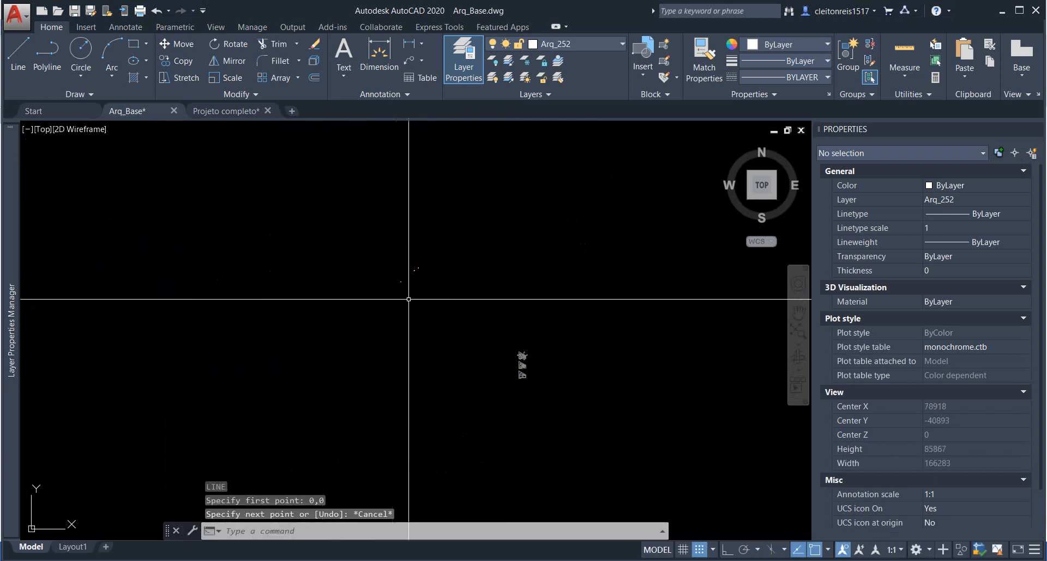
Inspect the three plans and the stray elements scattered far away from them in Arq_Base.
scroll(406, 300, "down", 3)
scroll(430, 336, "up", 2)
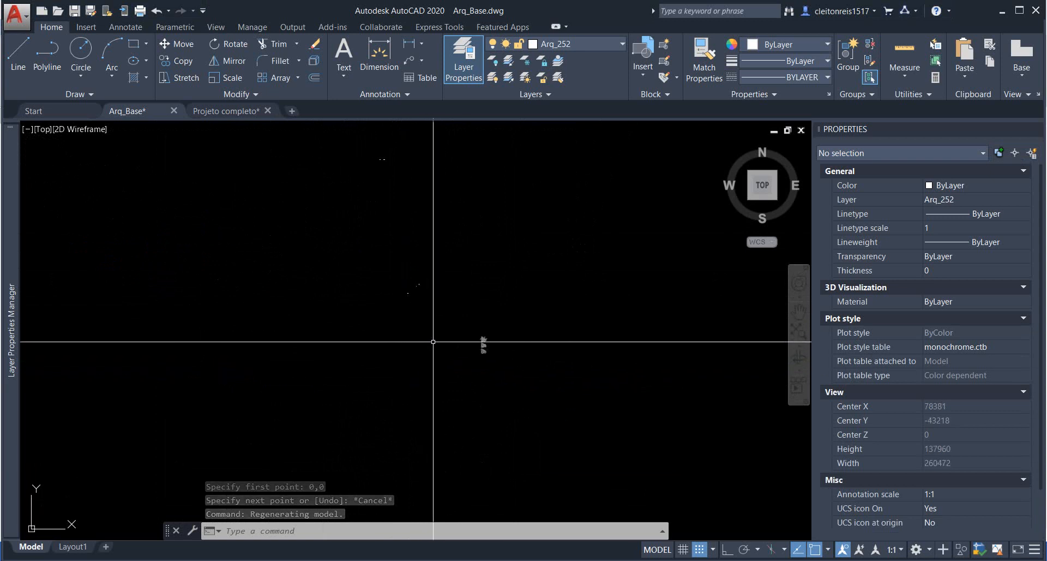
middle_click_drag(434, 340, 447, 423)
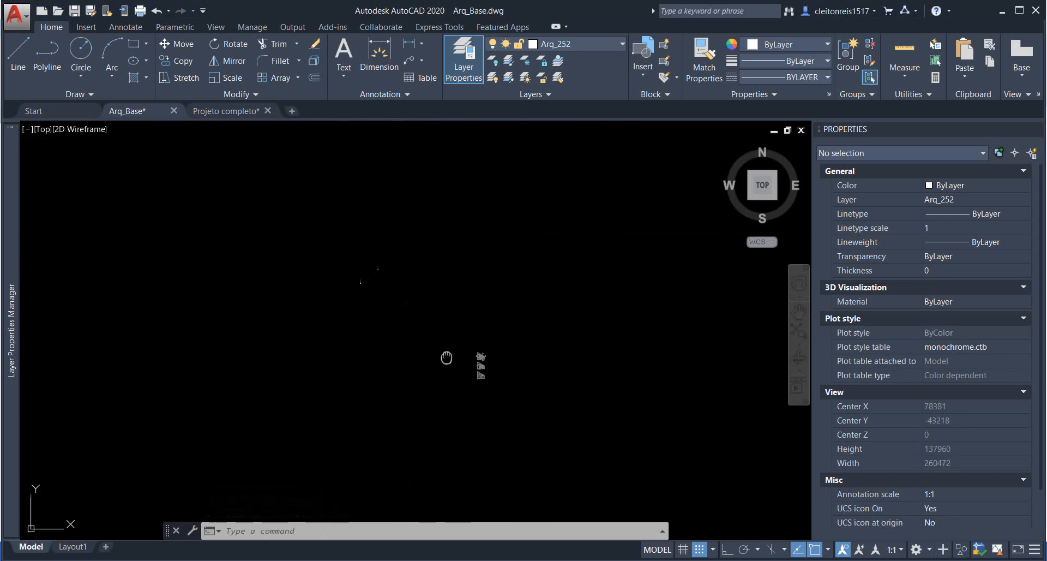
scroll(473, 380, "up", 2)
middle_click_drag(472, 381, 407, 361)
scroll(408, 358, "up", 6)
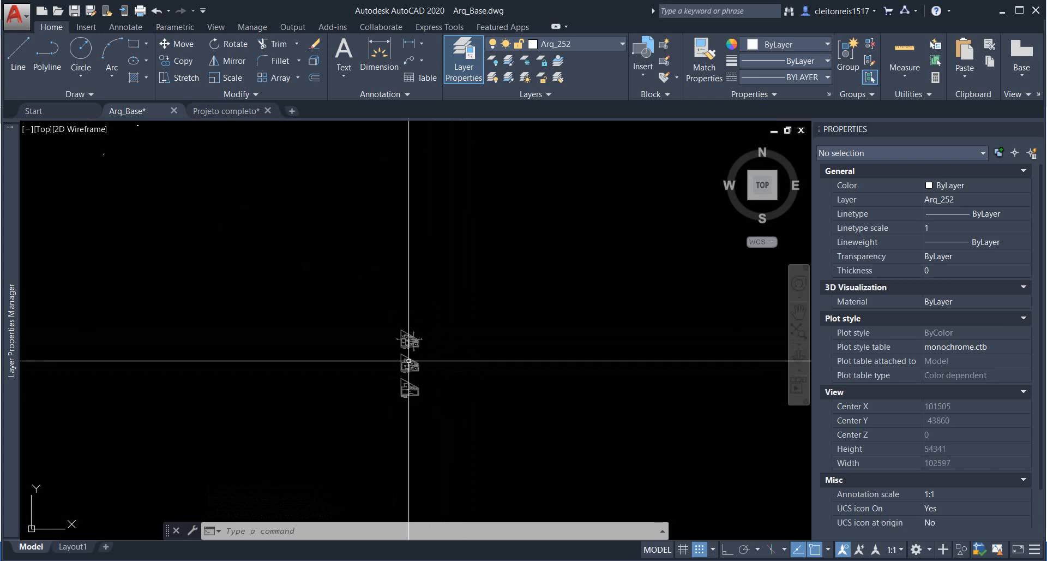
scroll(409, 356, "down", 4)
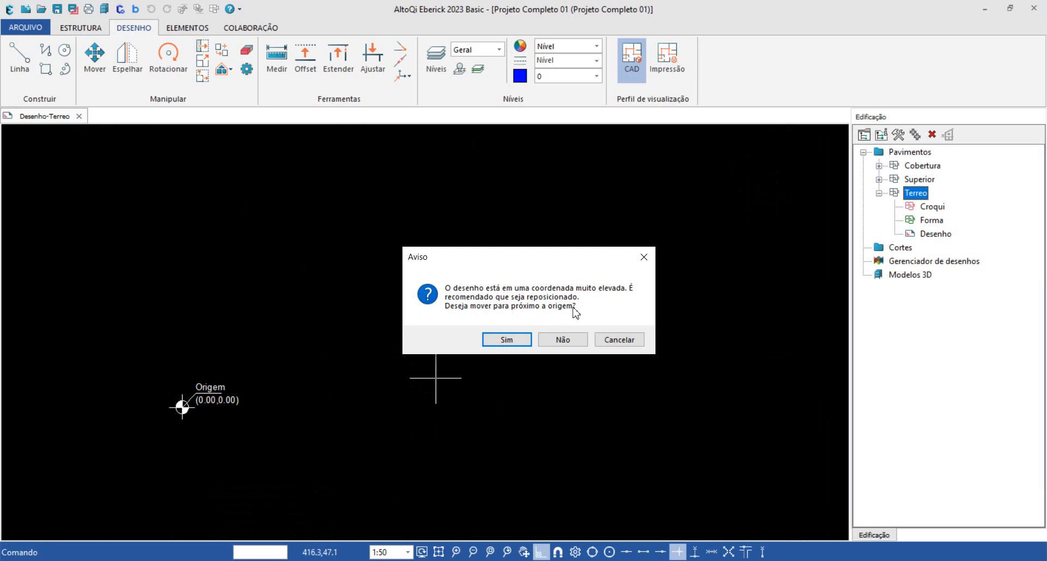
Accept moving the imported drawing near the origin in Eberick and delete the stray elements lying away from the plans.
left_click(508, 340)
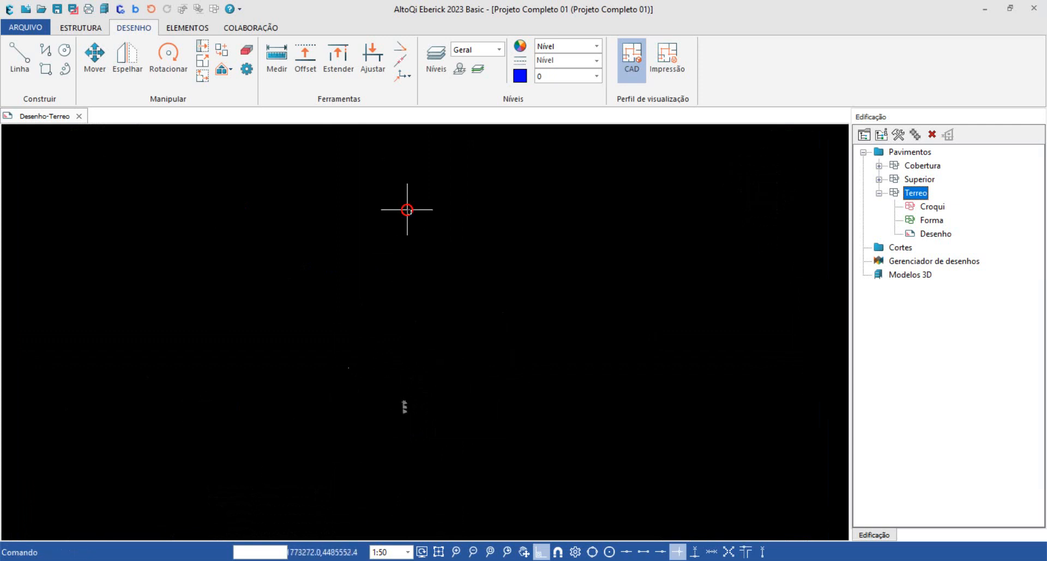
left_click_drag(407, 303, 218, 381)
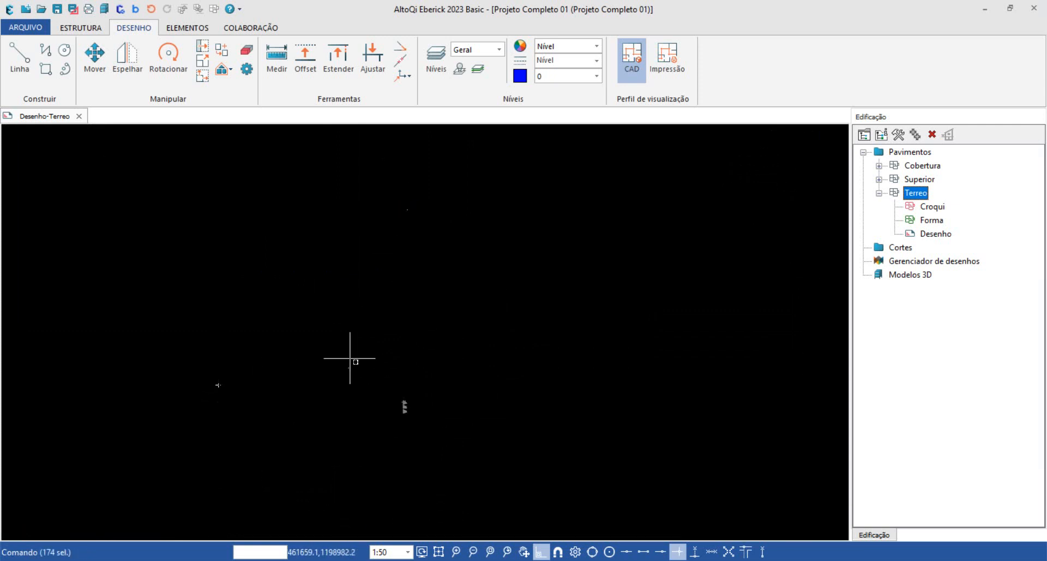
scroll(345, 392, "up", 3)
scroll(345, 373, "down", 5)
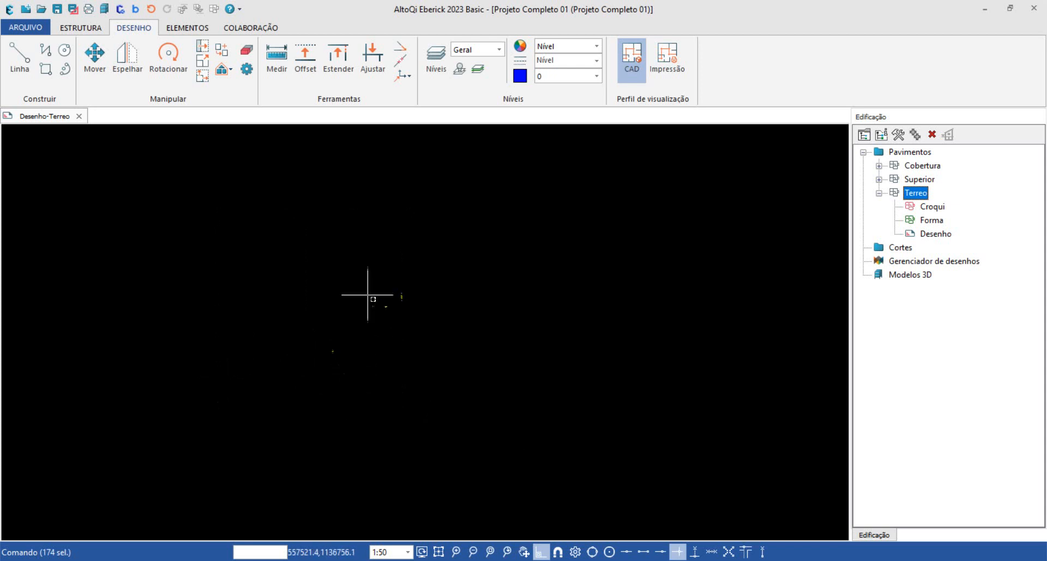
scroll(385, 306, "up", 6)
scroll(397, 233, "up", 6)
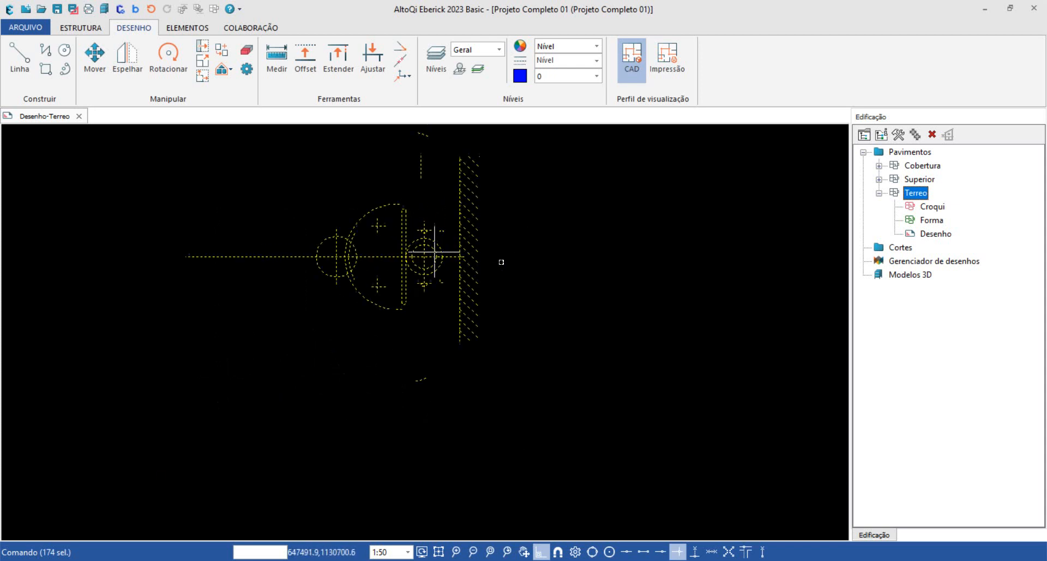
scroll(419, 284, "down", 4)
scroll(419, 293, "down", 6)
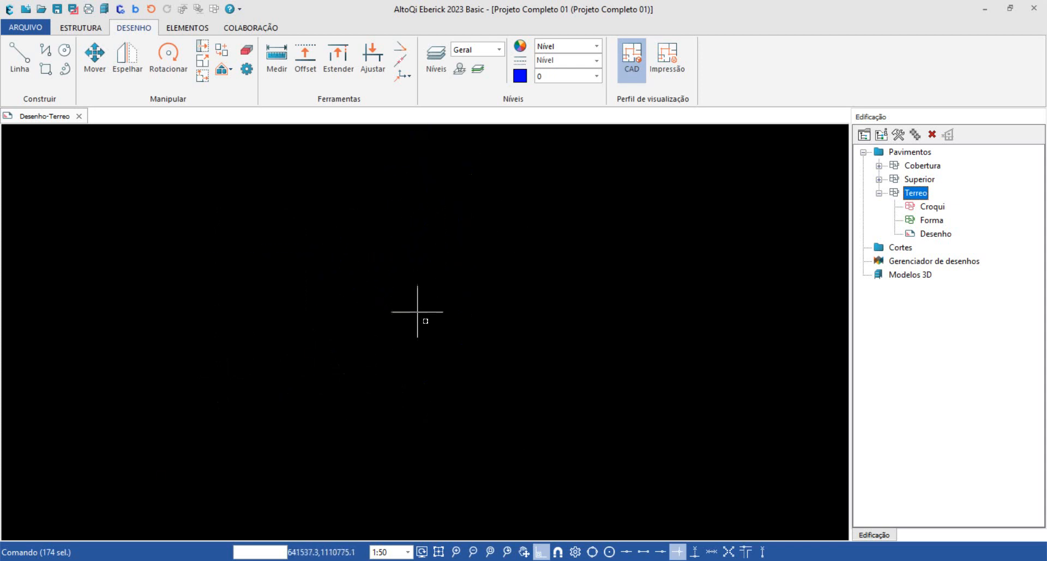
key("Delete")
scroll(423, 317, "down", 6)
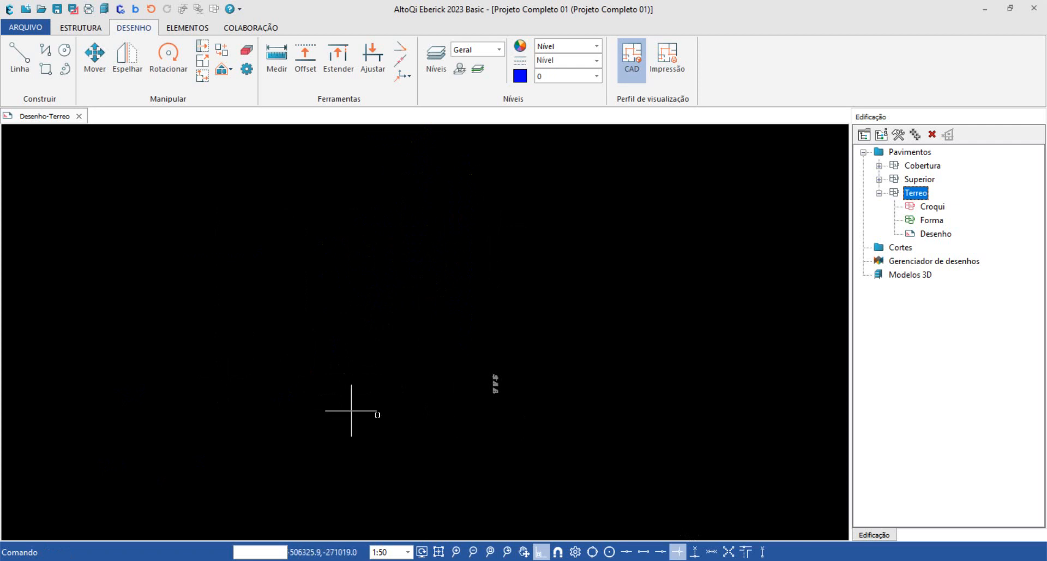
Try to erase any remaining stray elements in the empty area beside the three plans using selection windows.
mouse_move(376, 401)
middle_mouse_down()
mouse_move(388, 395)
mouse_move(389, 367)
middle_mouse_up()
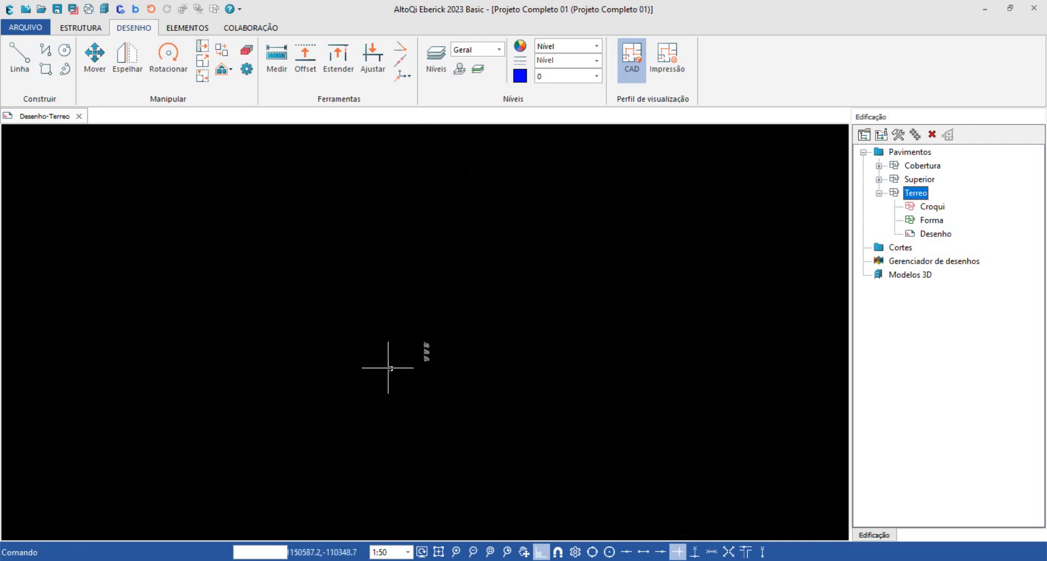
left_click(439, 552)
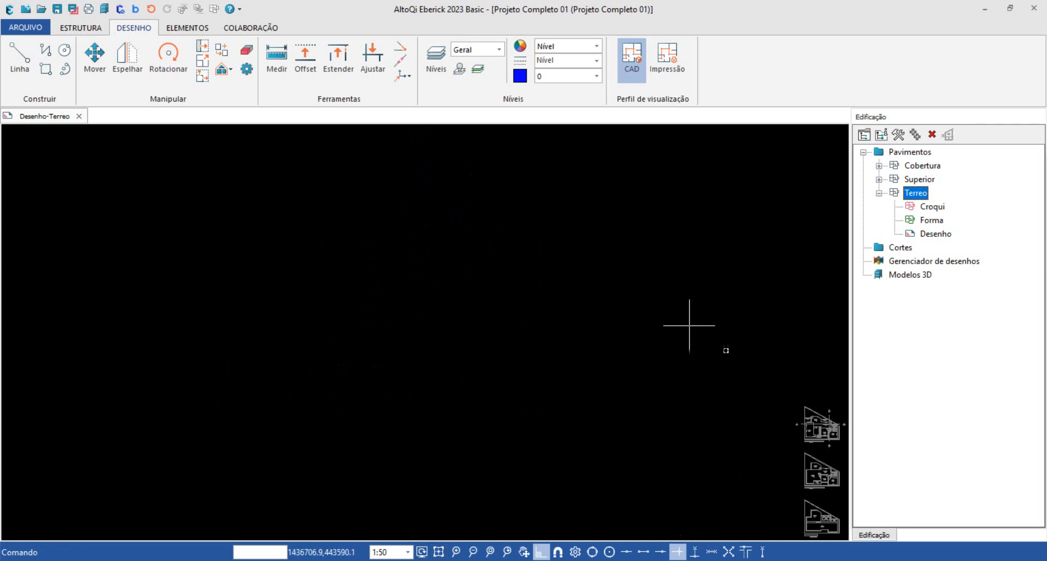
left_click_drag(688, 139, 16, 457)
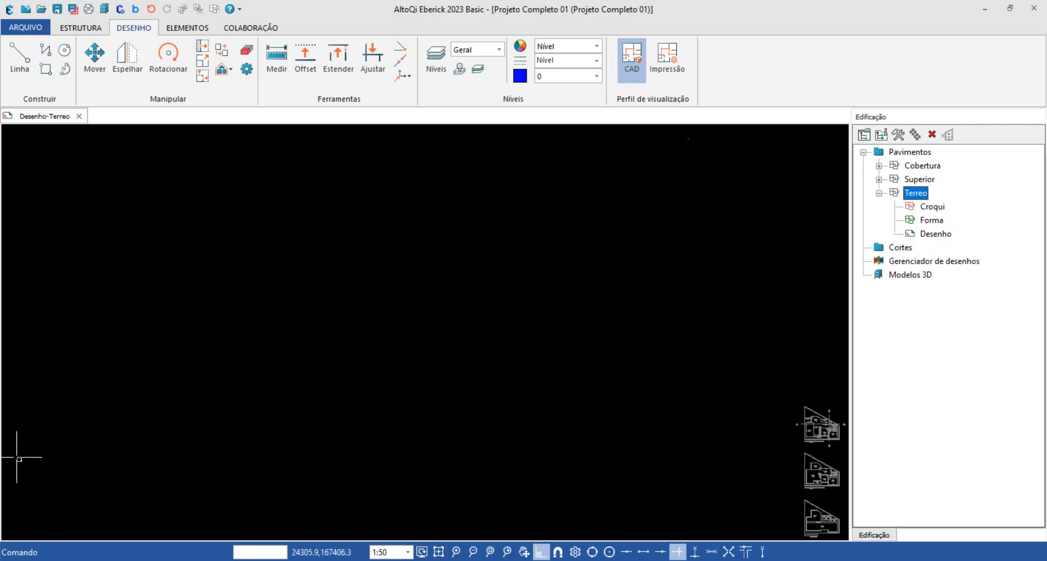
key("Delete")
scroll(423, 292, "down", 5)
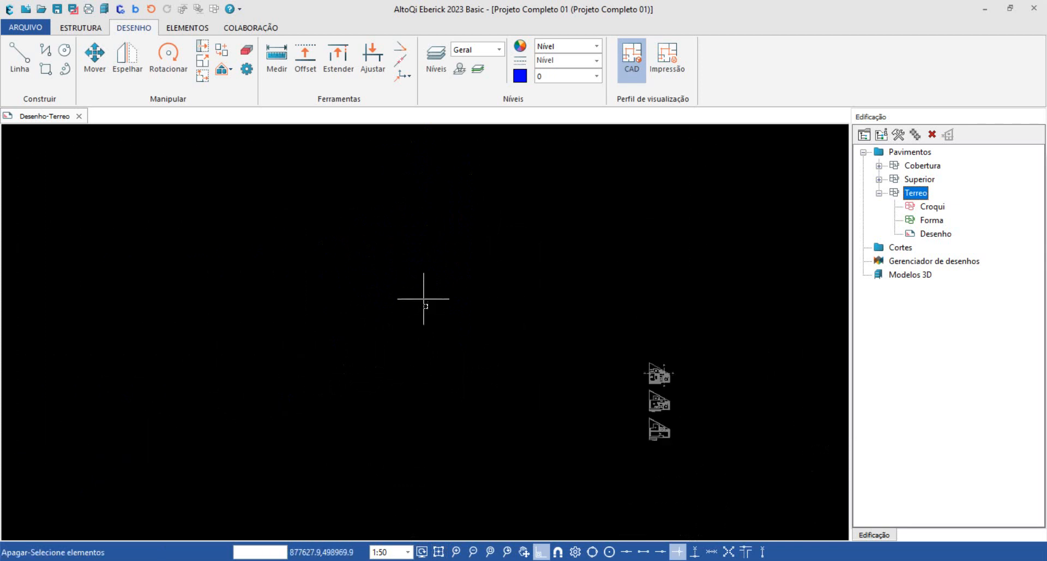
left_click_drag(515, 231, 194, 410)
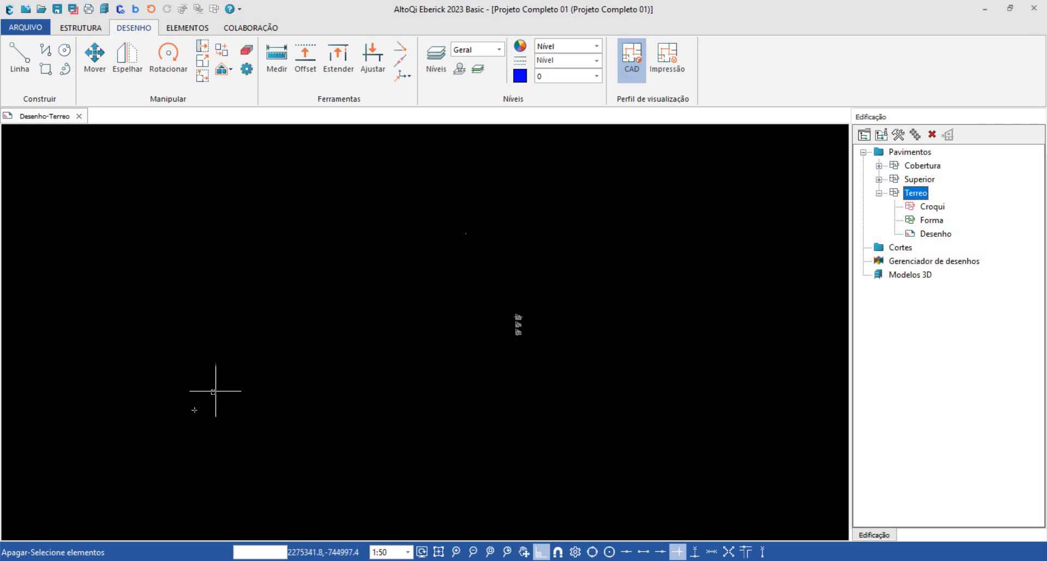
left_click_drag(36, 421, 35, 424)
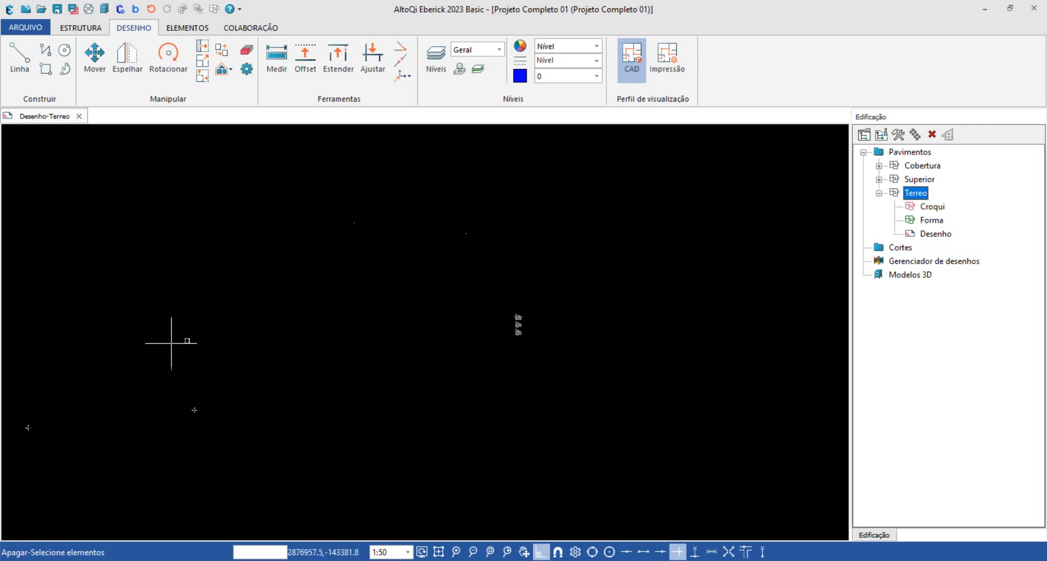
Examine the whole Terreo drawing extents and the area around the three plans for remaining stray elements.
scroll(172, 343, "down", 2)
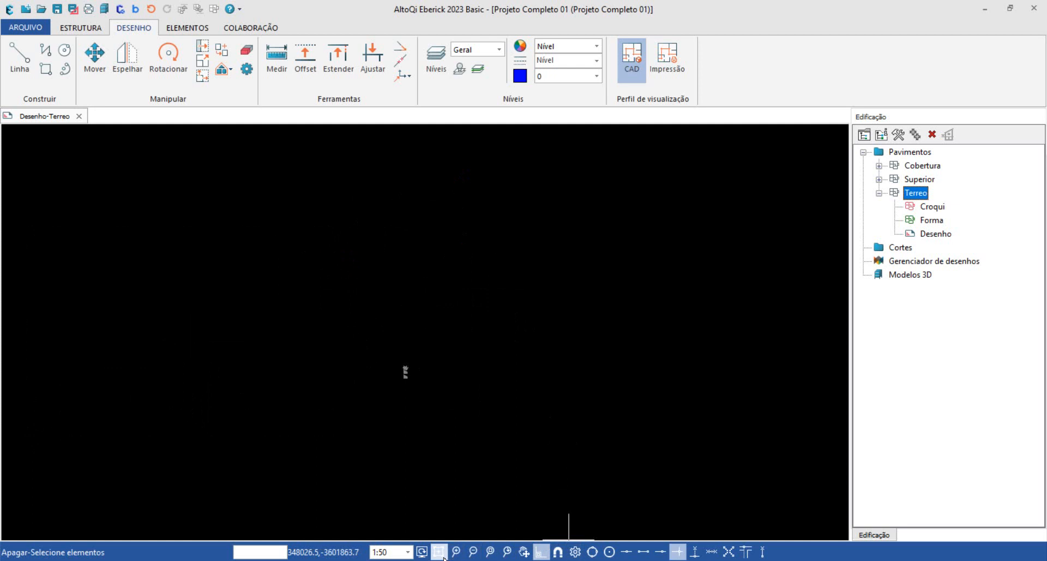
scroll(569, 539, "up", 5)
middle_click_drag(518, 393, 357, 366)
scroll(416, 378, "up", 6)
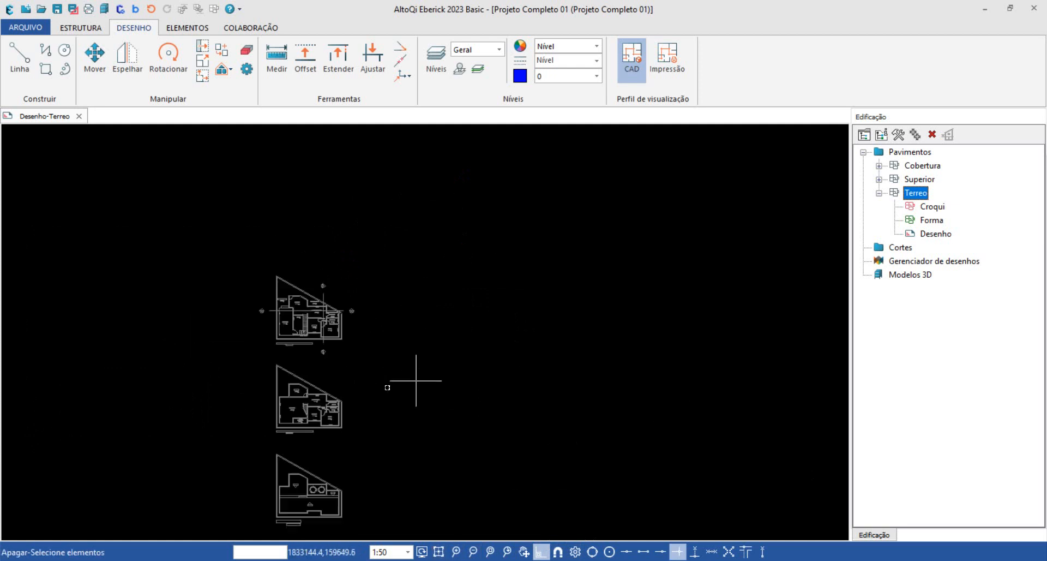
scroll(377, 301, "down", 3)
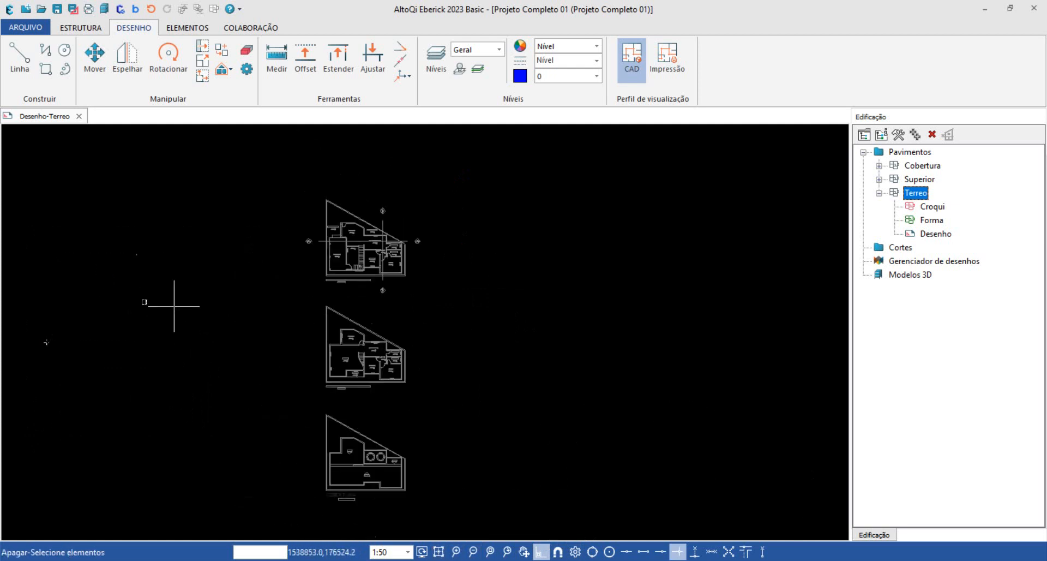
scroll(139, 251, "up", 3)
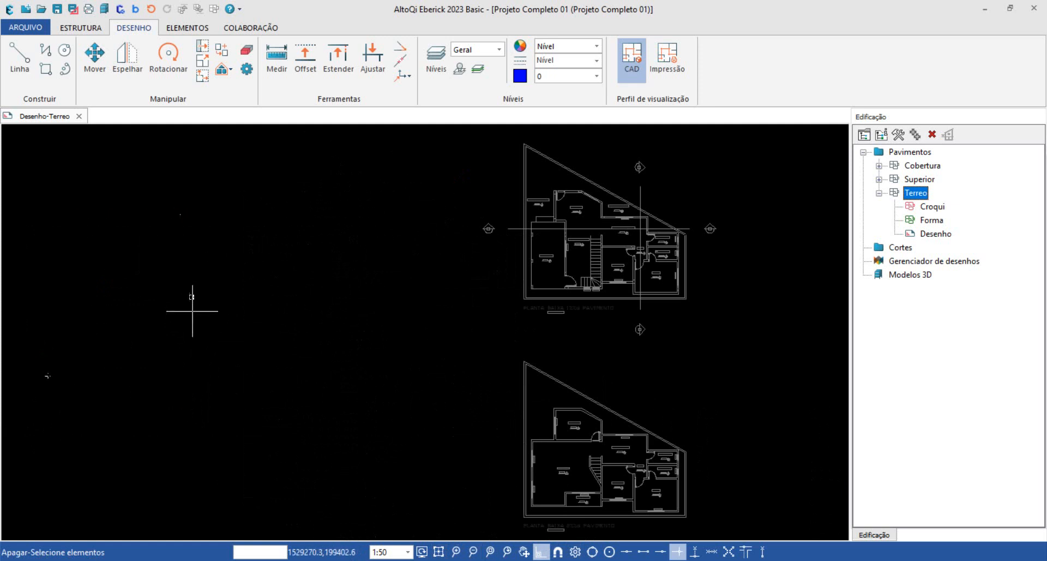
scroll(321, 324, "down", 3)
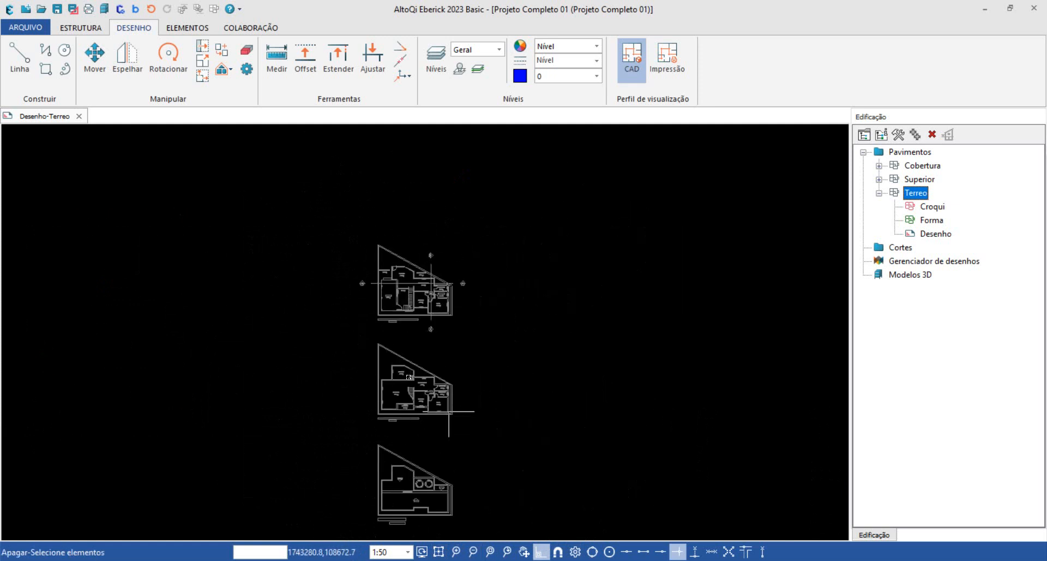
mouse_move(375, 408)
middle_mouse_down()
mouse_move(417, 363)
mouse_move(368, 373)
middle_mouse_up()
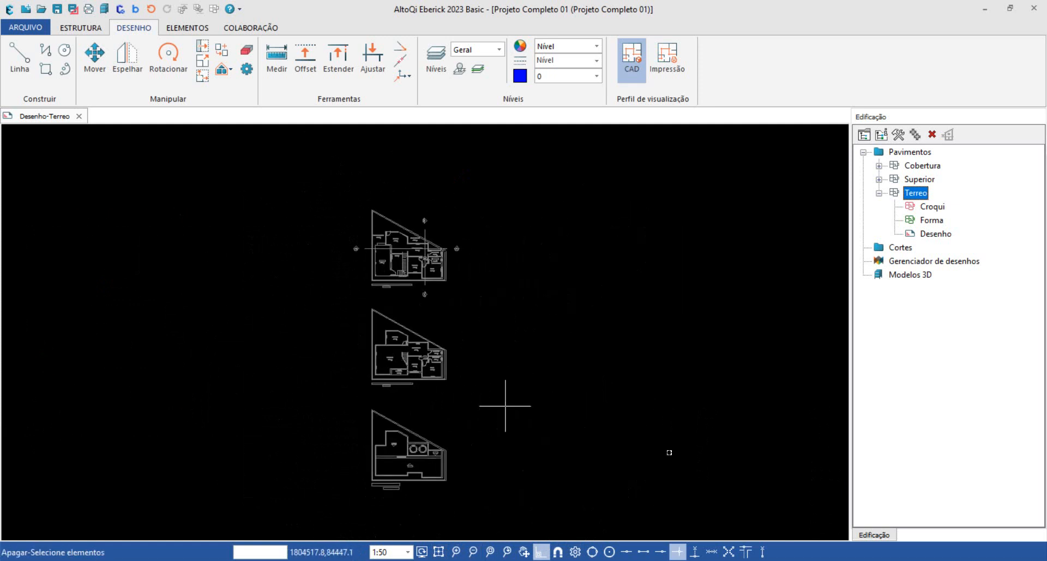
left_click(444, 552)
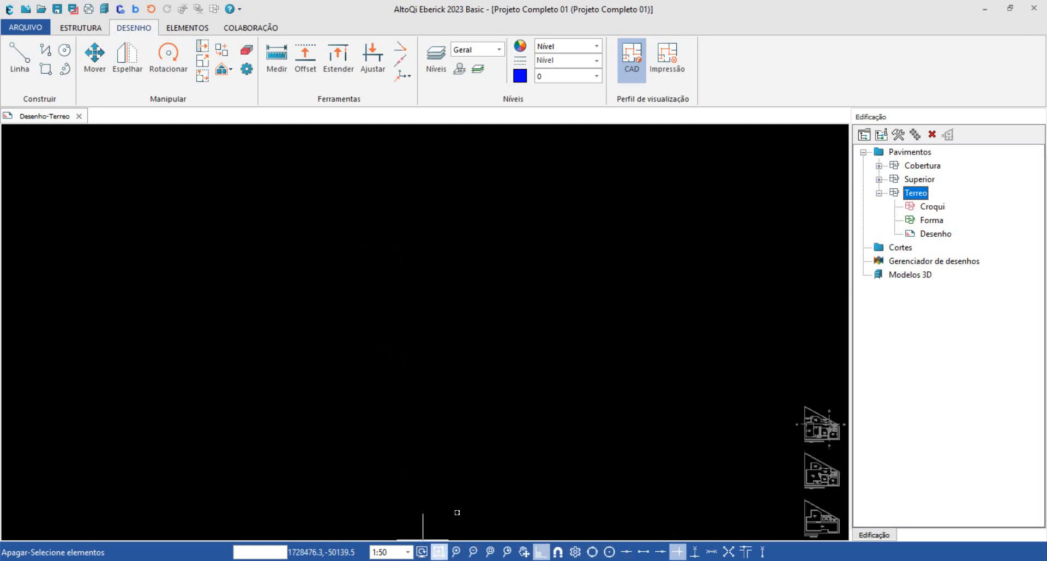
scroll(469, 369, "down", 4)
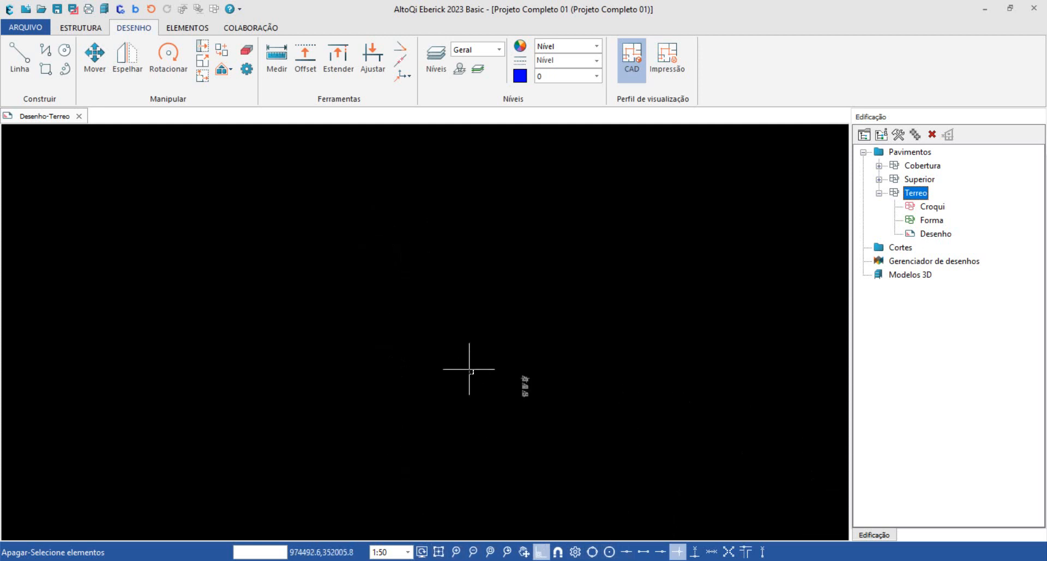
mouse_move(469, 369)
middle_mouse_down()
mouse_move(427, 379)
mouse_move(444, 375)
middle_mouse_up()
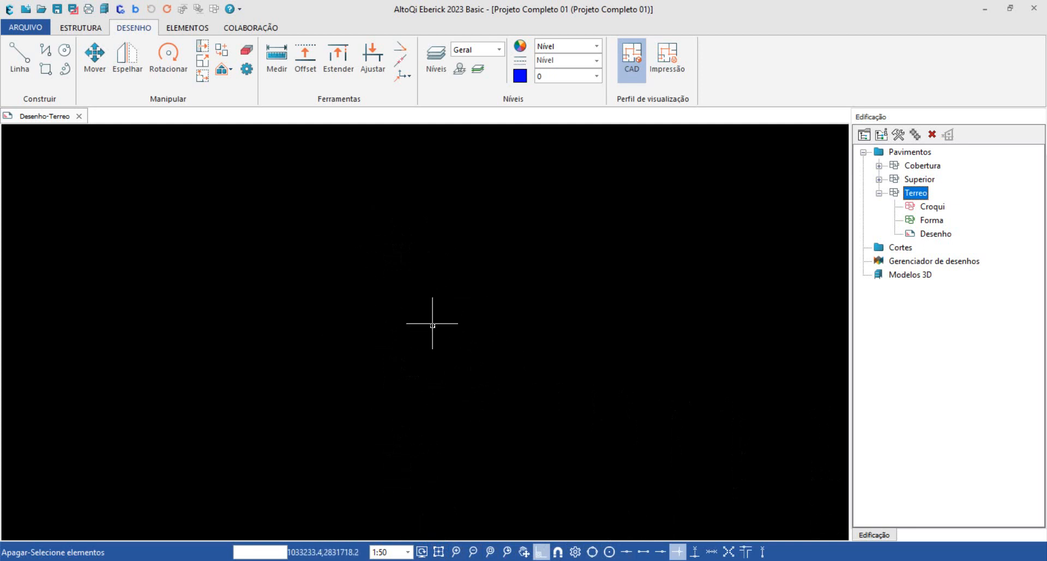
Switch to Arq_Base in AutoCAD and erase everything in the drawing except the three floor plans.
mouse_move(321, 559)
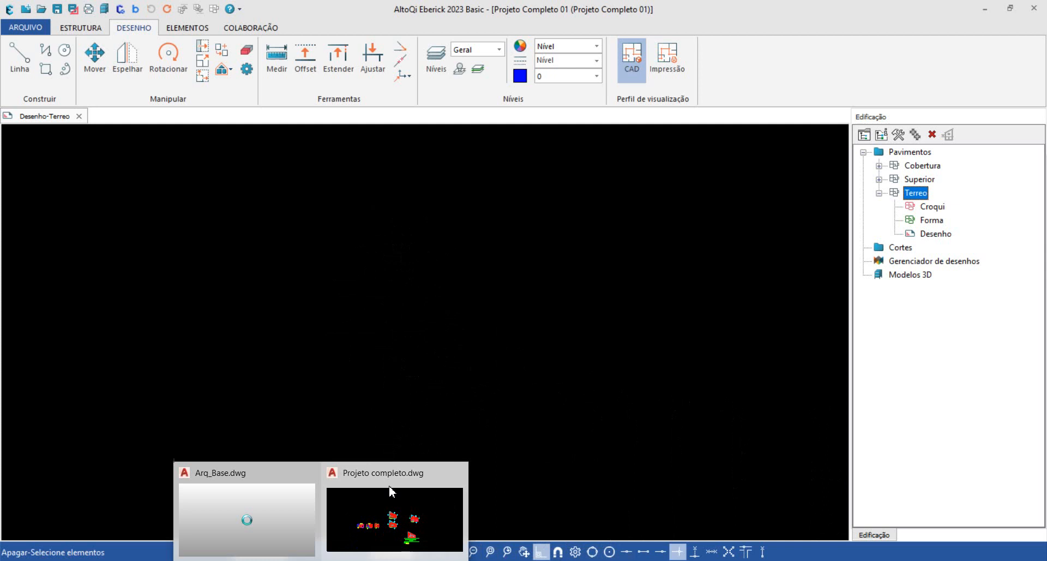
left_click(287, 526)
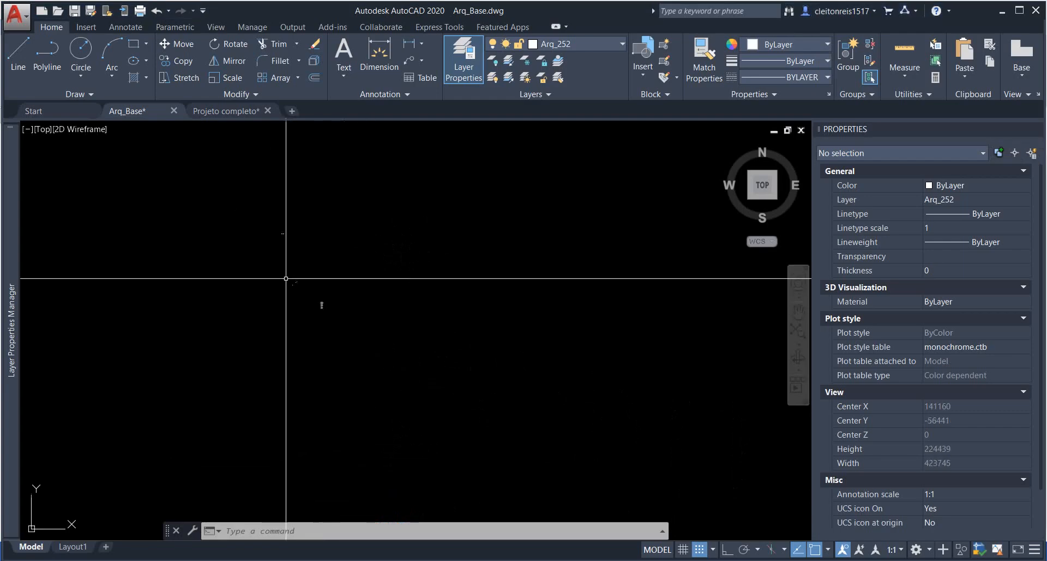
scroll(286, 278, "up", 10)
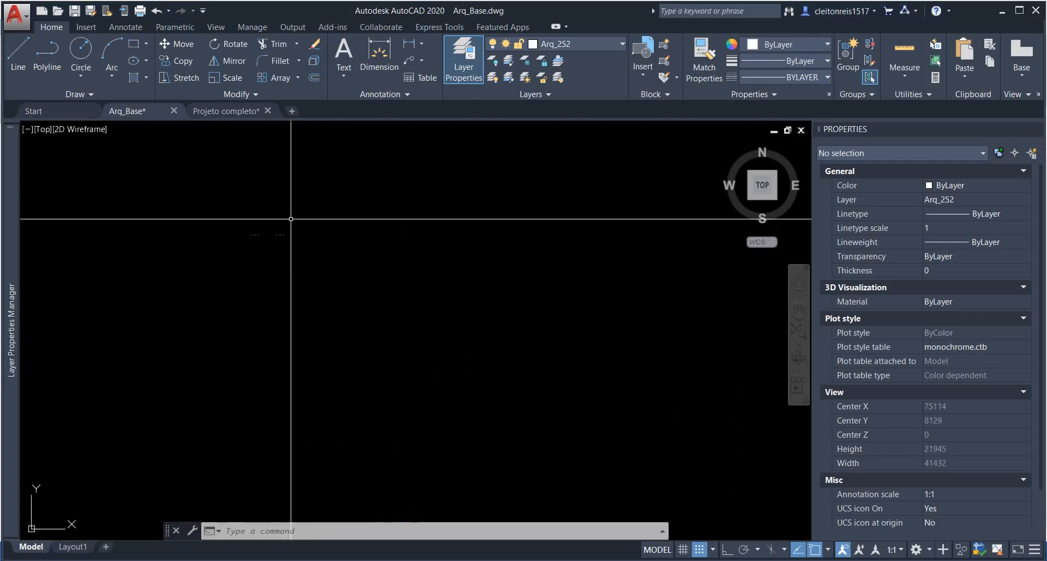
scroll(290, 219, "down", 6)
mouse_move(378, 499)
middle_mouse_down()
mouse_move(391, 412)
mouse_move(369, 346)
middle_mouse_up()
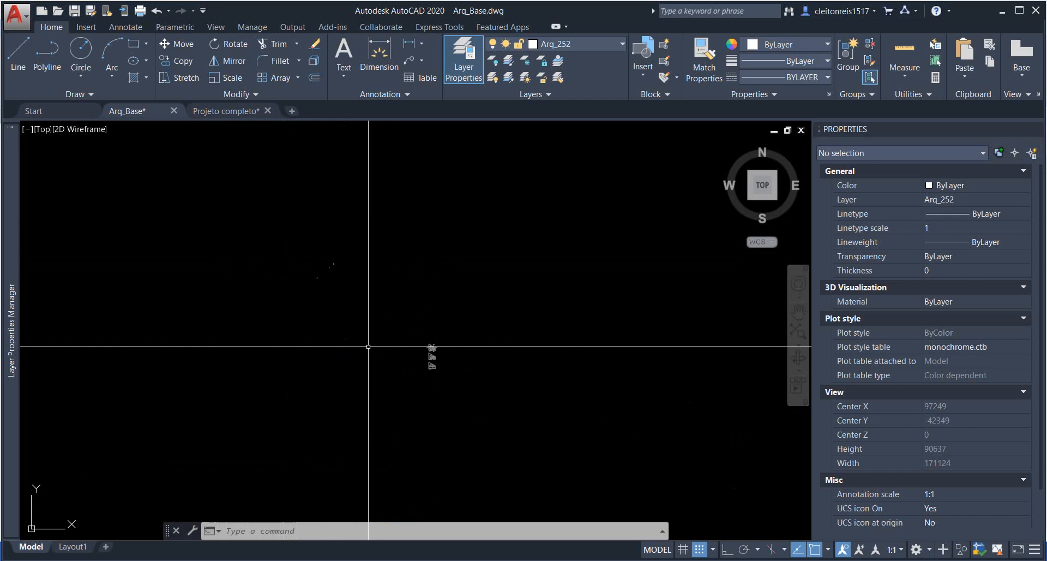
key("ctrl+a")
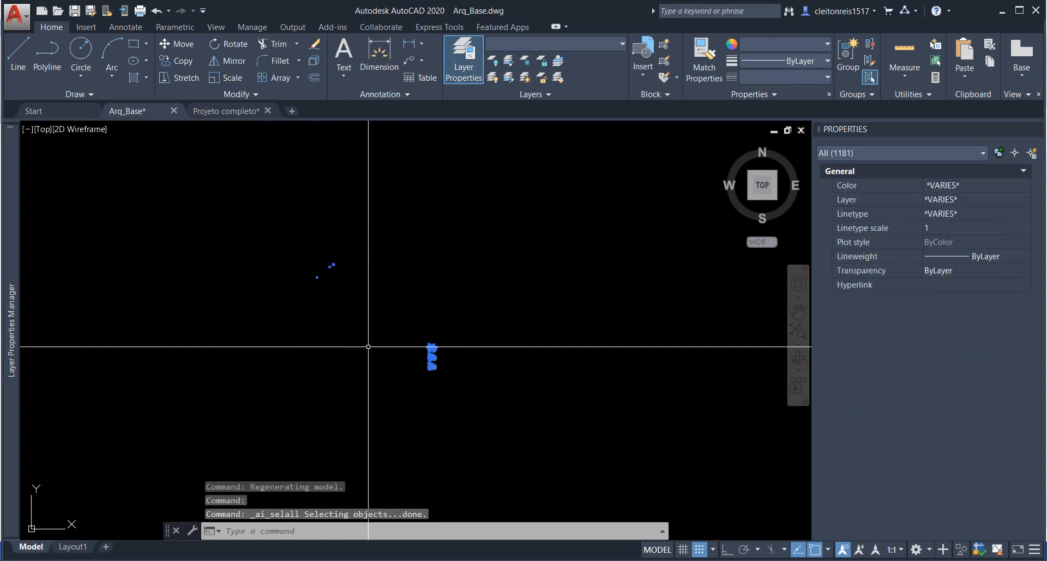
scroll(430, 376, "up", 8)
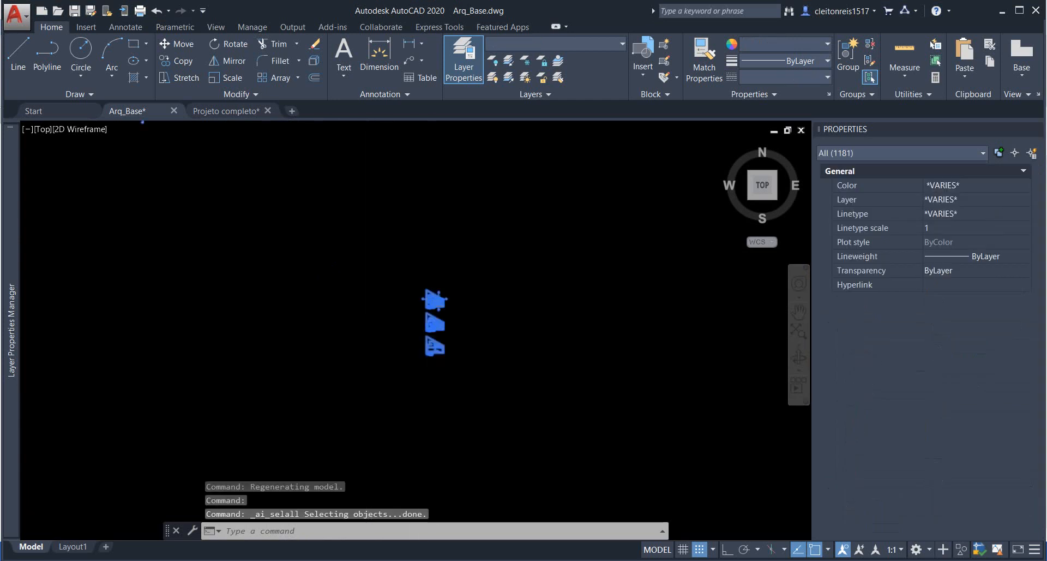
left_click(505, 144)
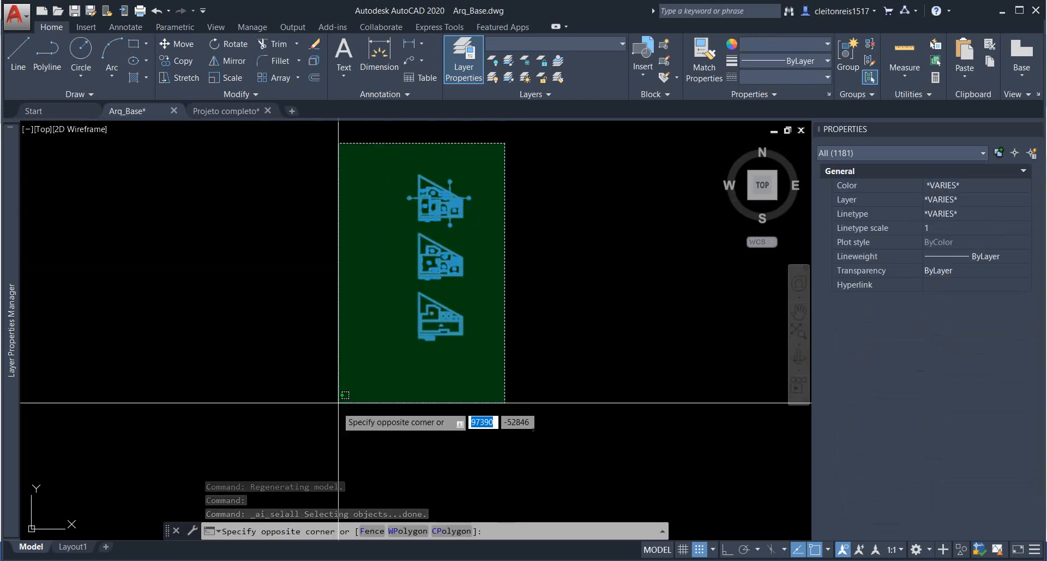
left_click(362, 414)
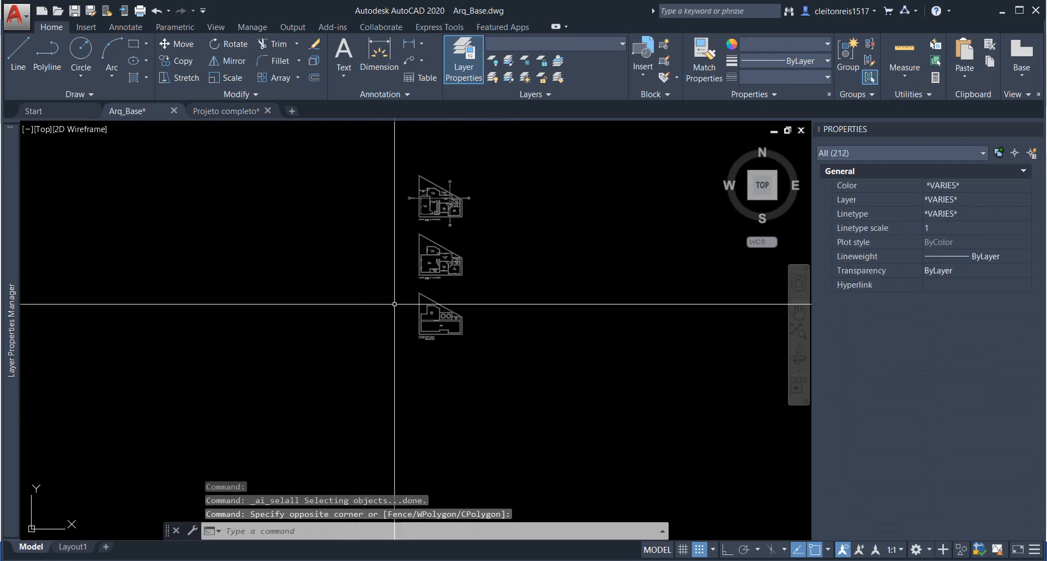
scroll(395, 303, "down", 7)
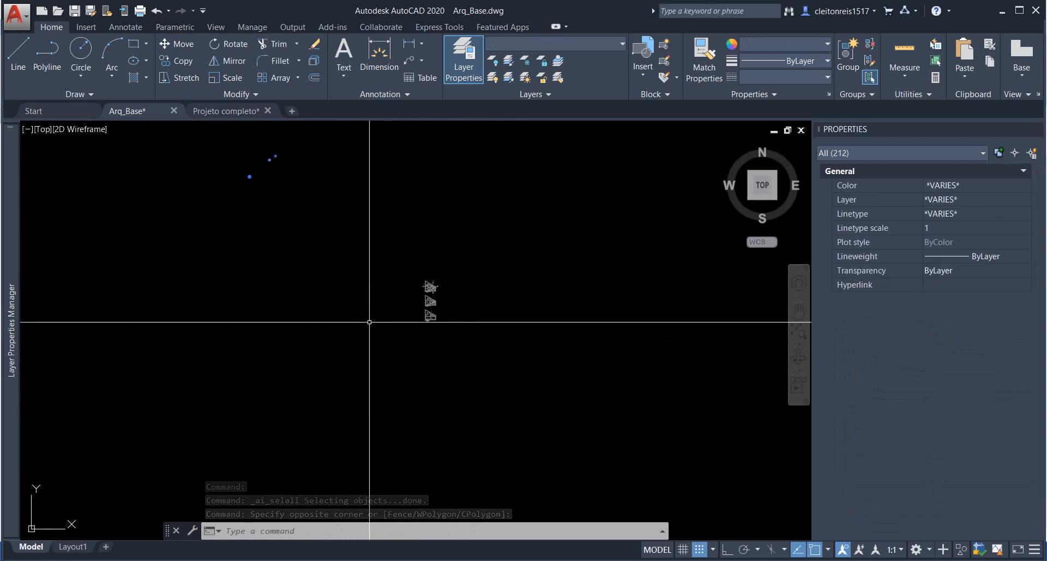
key("Delete")
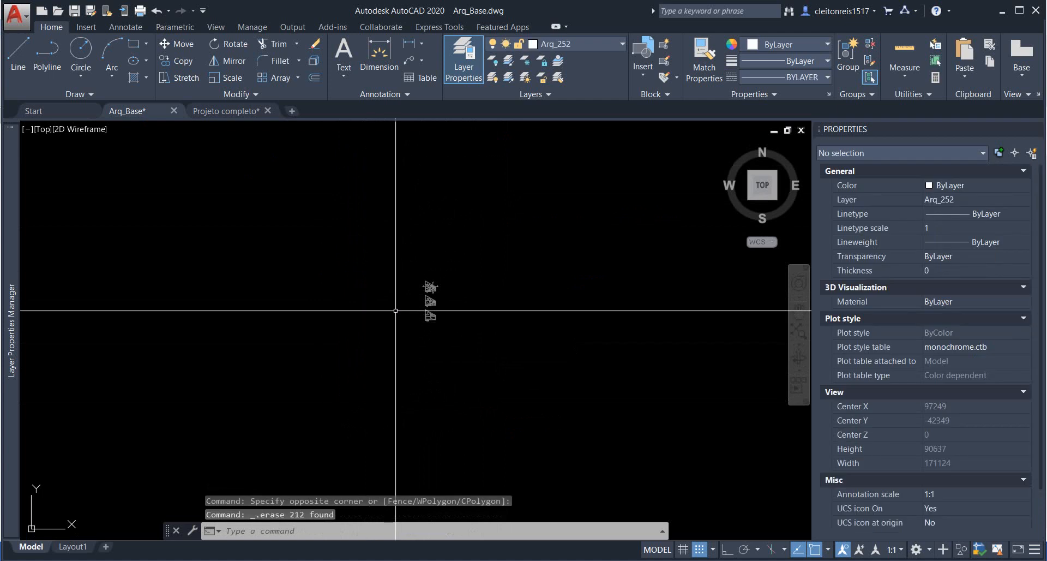
Check the drawing extents around the three plans and save the cleaned Arq_Base drawing.
scroll(378, 282, "down", 1)
middle_click_drag(384, 283, 375, 279)
middle_click(376, 278)
scroll(377, 278, "up", 2)
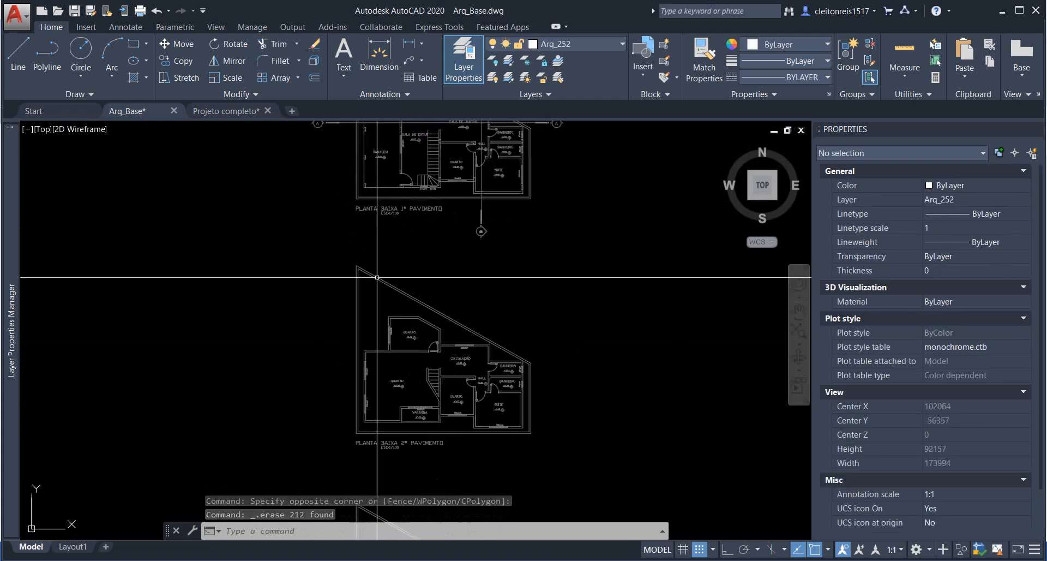
scroll(370, 283, "down", 4)
middle_click_drag(391, 277, 329, 283)
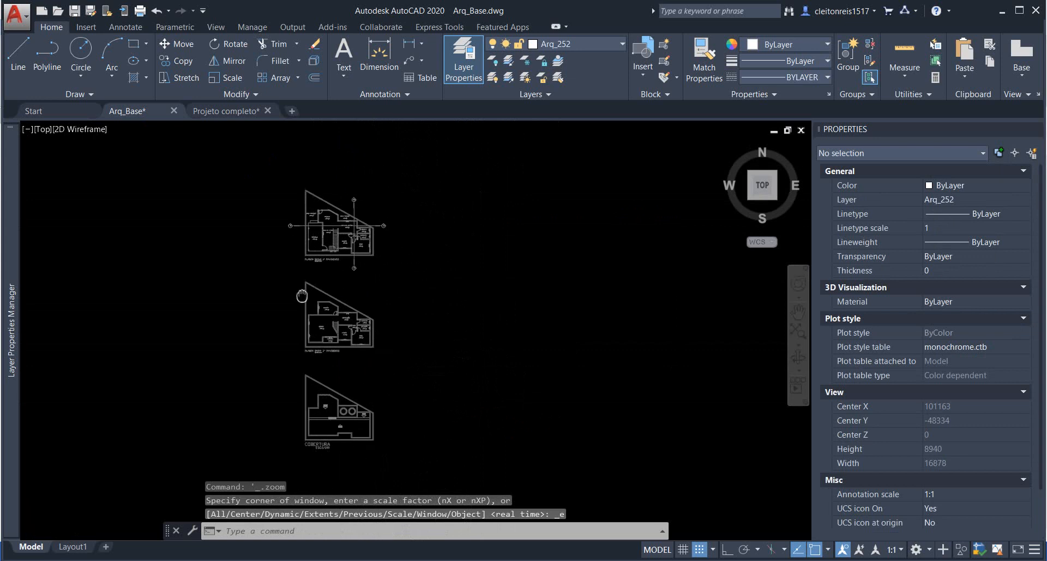
left_click(76, 13)
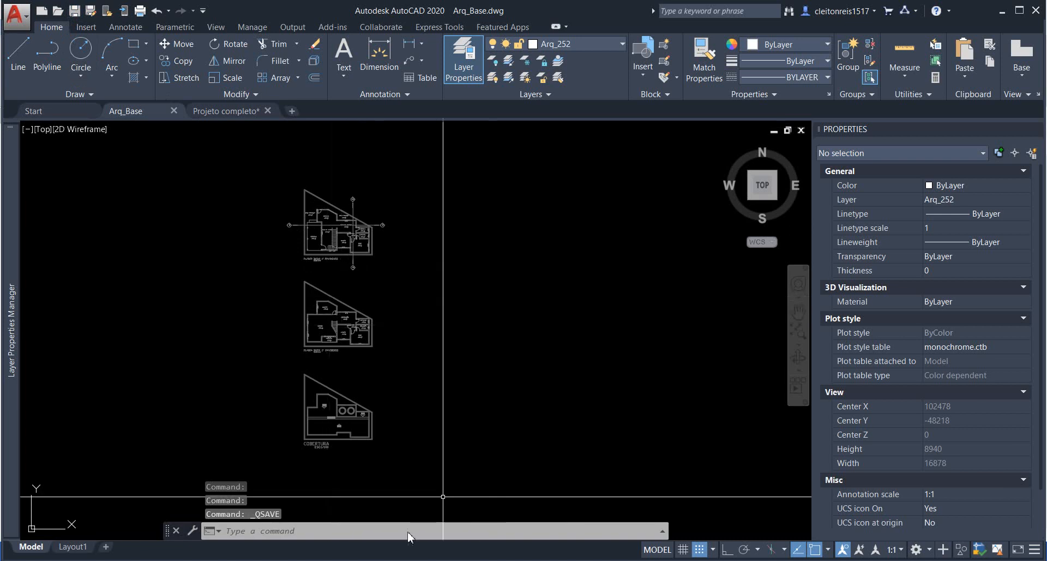
Switch to Eberick and import Arq_Base.dwg without scale conversion, keeping the original drawing levels, and accept moving it near the origin.
left_click(422, 560)
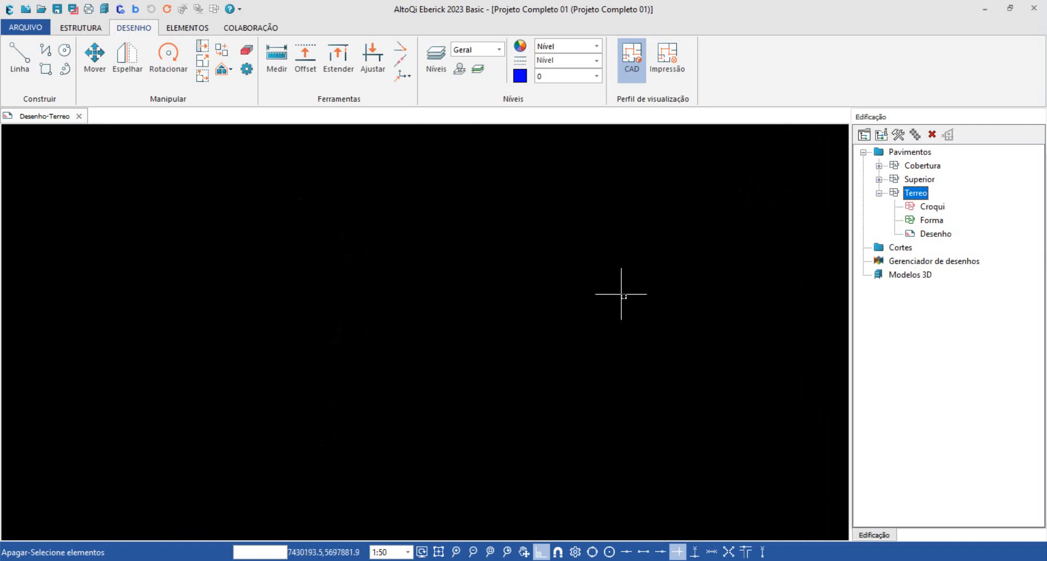
left_click(25, 27)
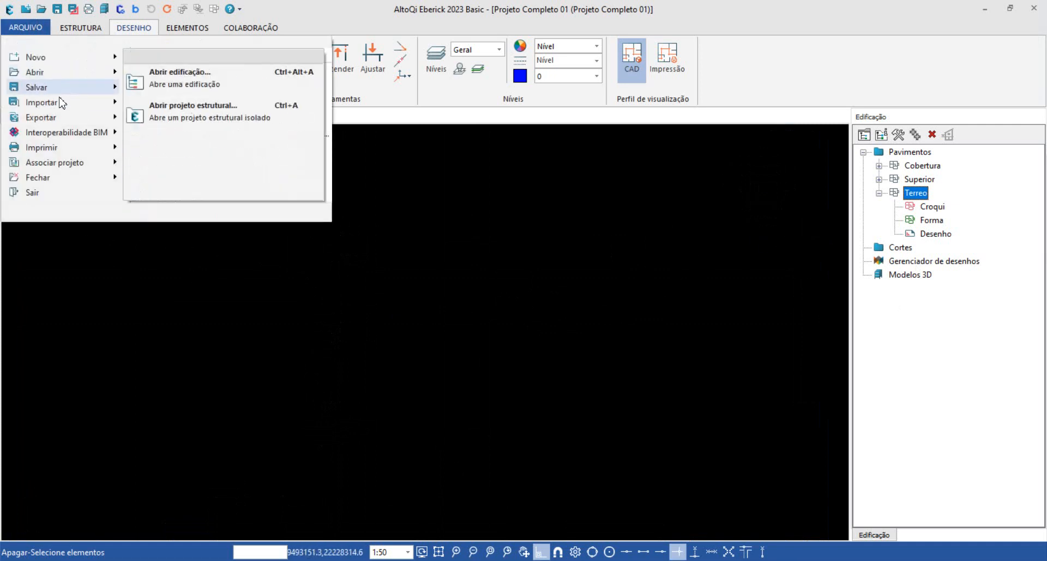
mouse_move(62, 105)
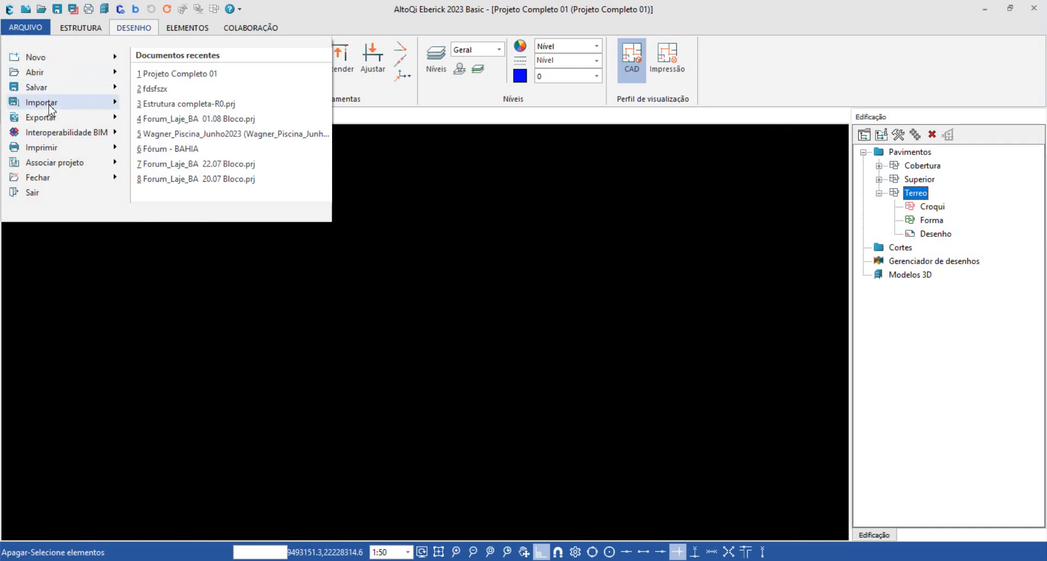
left_click(223, 85)
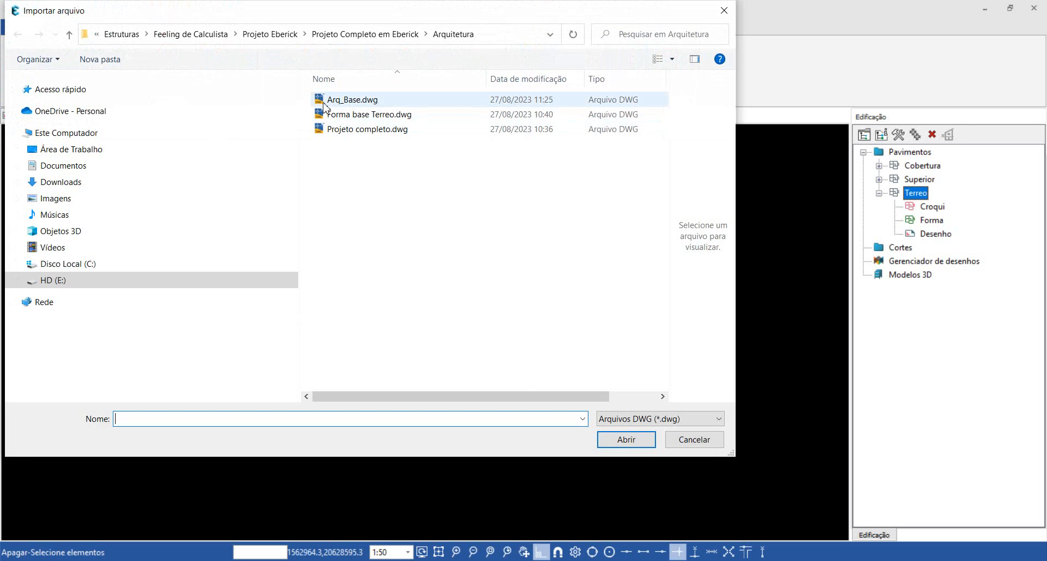
left_click(352, 100)
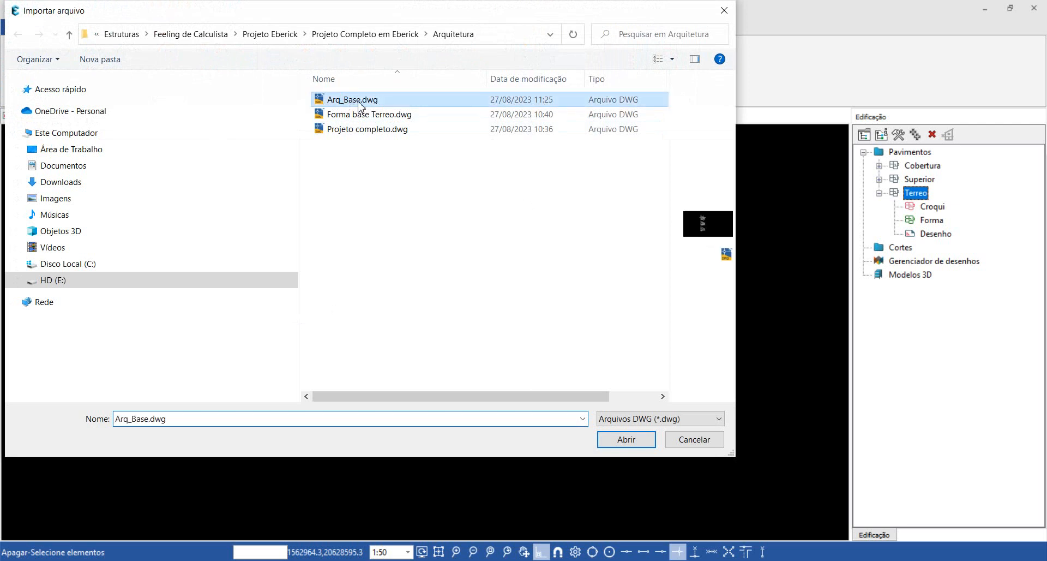
left_click(642, 441)
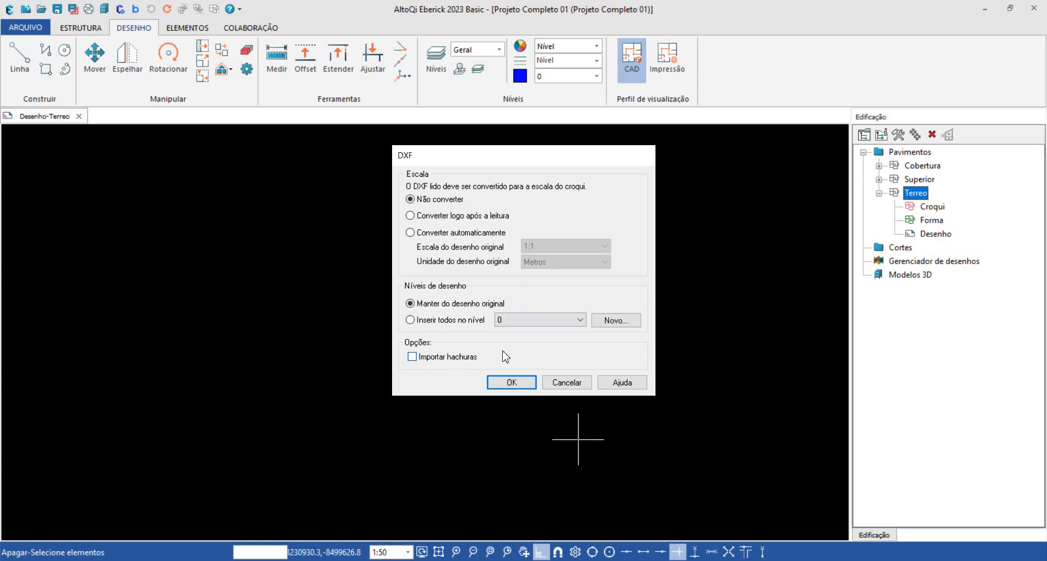
left_click(503, 388)
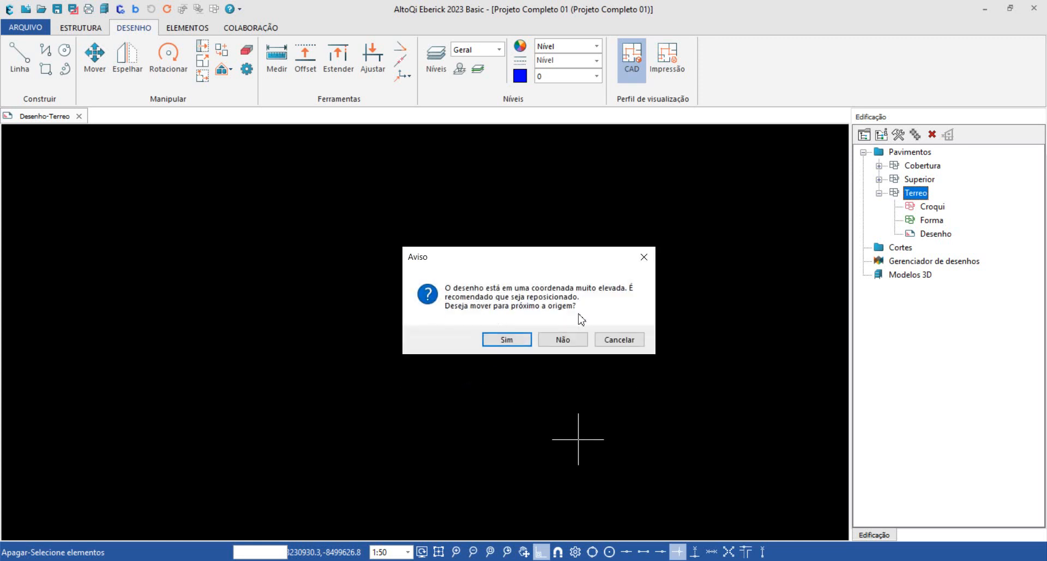
left_click(508, 340)
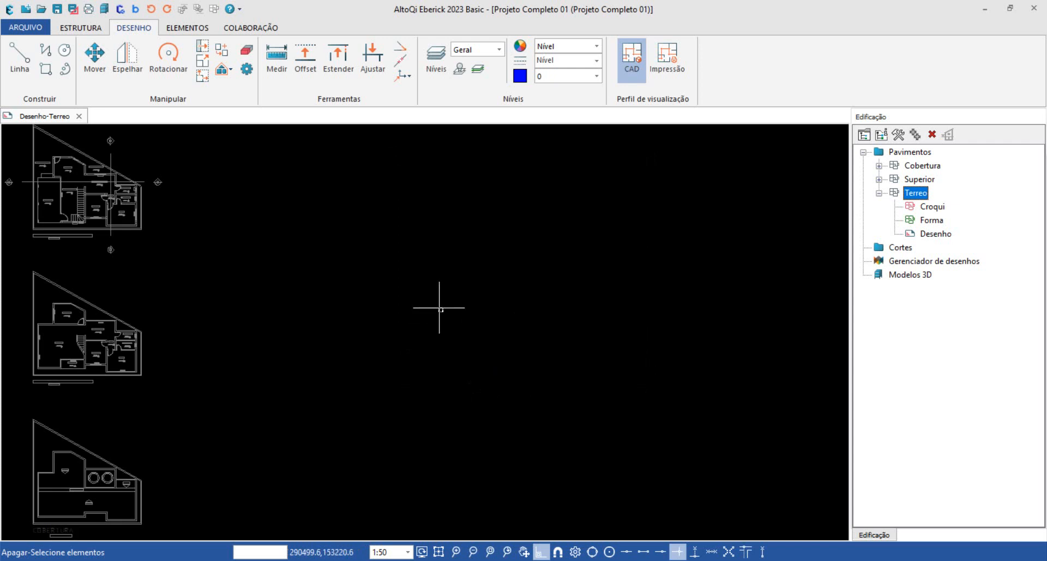
Inspect the three imported plans and the surrounding area of the Terreo drawing for leftover stray elements.
scroll(439, 307, "down", 2)
middle_click_drag(434, 315, 517, 315)
scroll(344, 390, "up", 1)
middle_click_drag(402, 371, 343, 422)
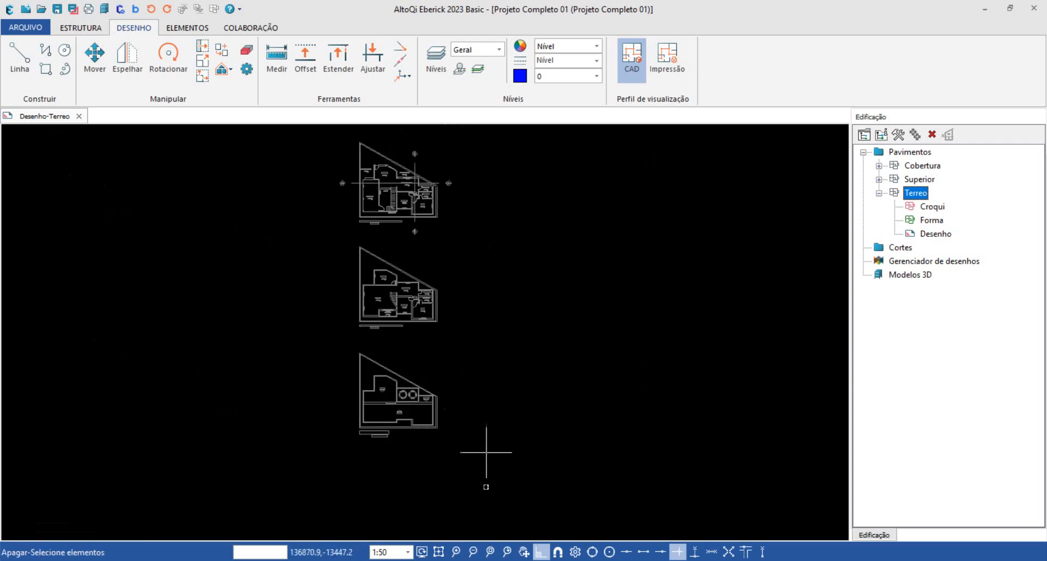
left_click(440, 552)
scroll(386, 362, "down", 1)
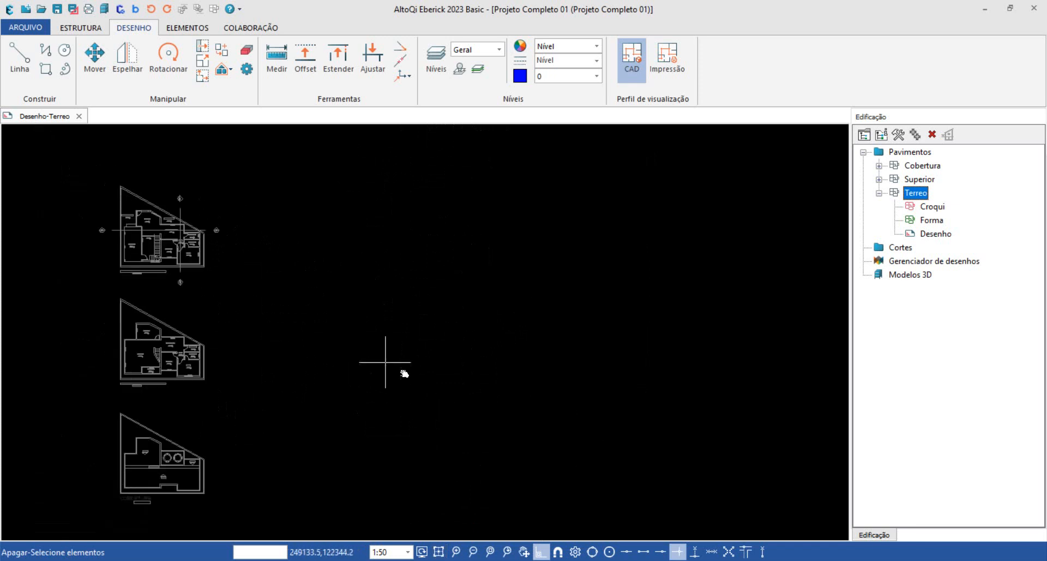
middle_click_drag(385, 362, 419, 358)
middle_click_drag(183, 395, 374, 403)
scroll(387, 385, "up", 3)
scroll(505, 376, "down", 2)
scroll(503, 377, "down", 1)
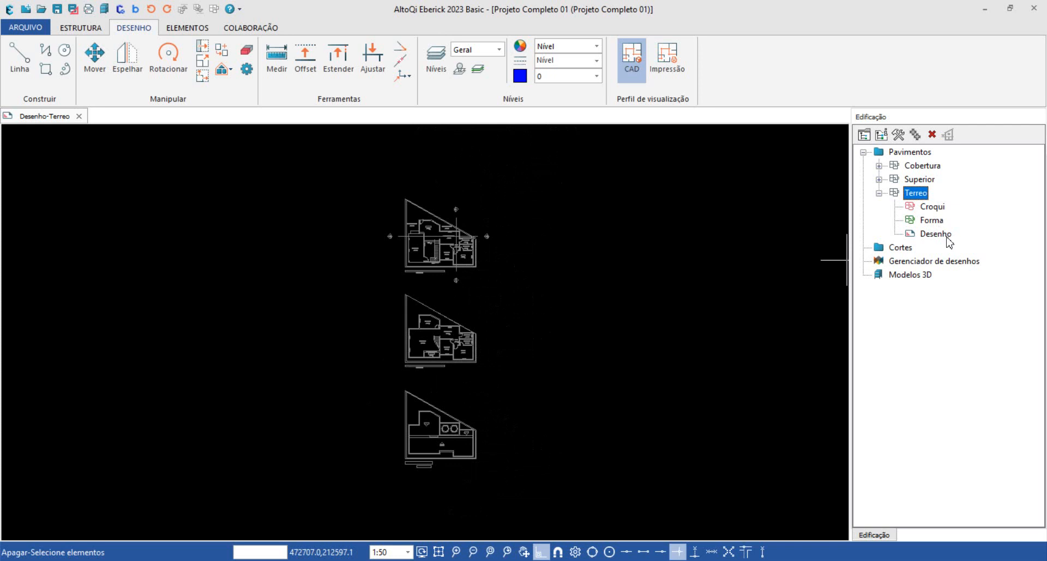
scroll(426, 276, "up", 5)
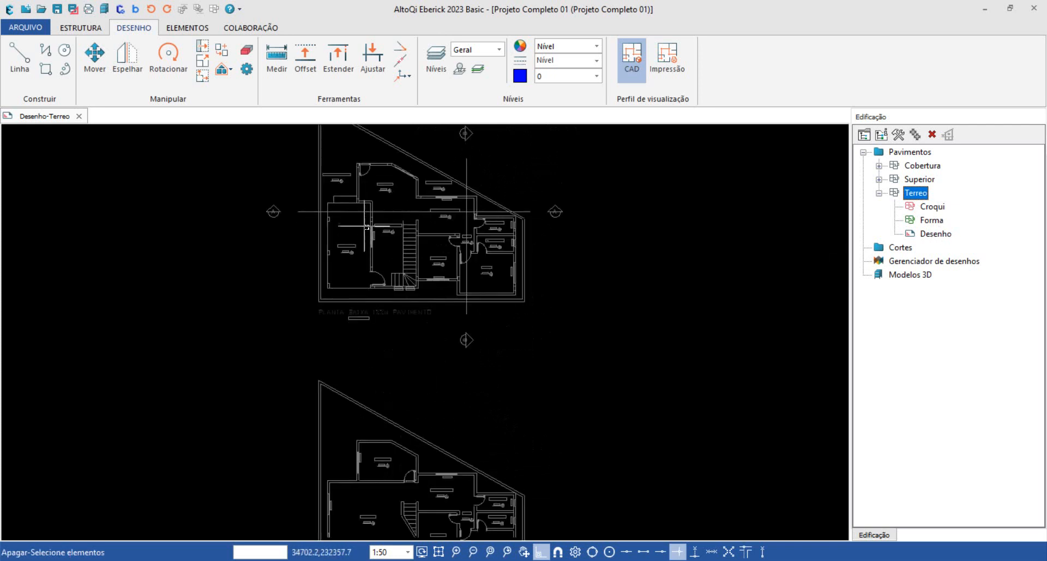
scroll(430, 351, "down", 4)
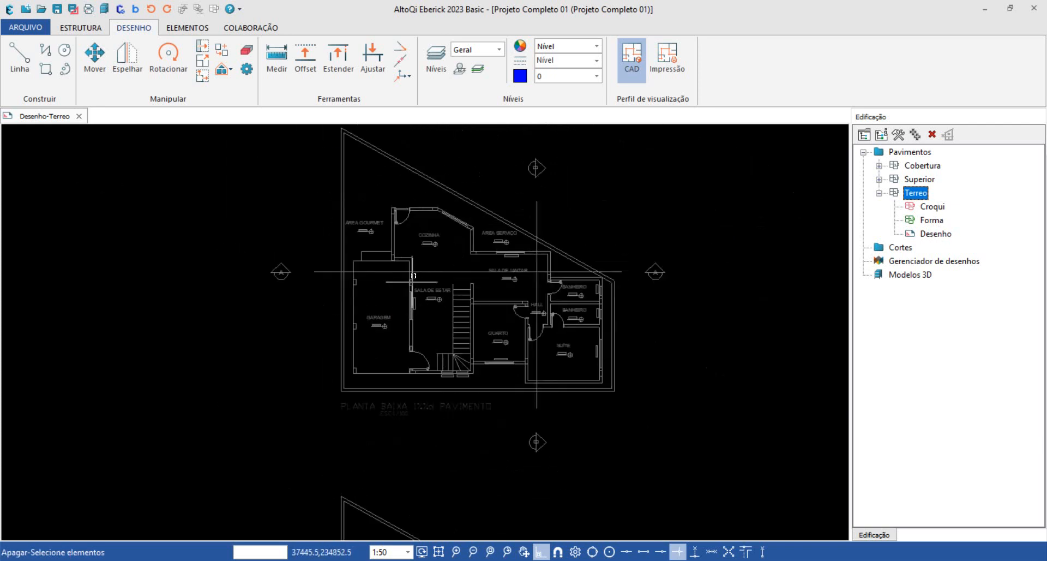
Compare the three imported plans in the Terreo drawing to identify which ones do not belong to this floor.
scroll(411, 272, "up", 7)
scroll(410, 271, "down", 8)
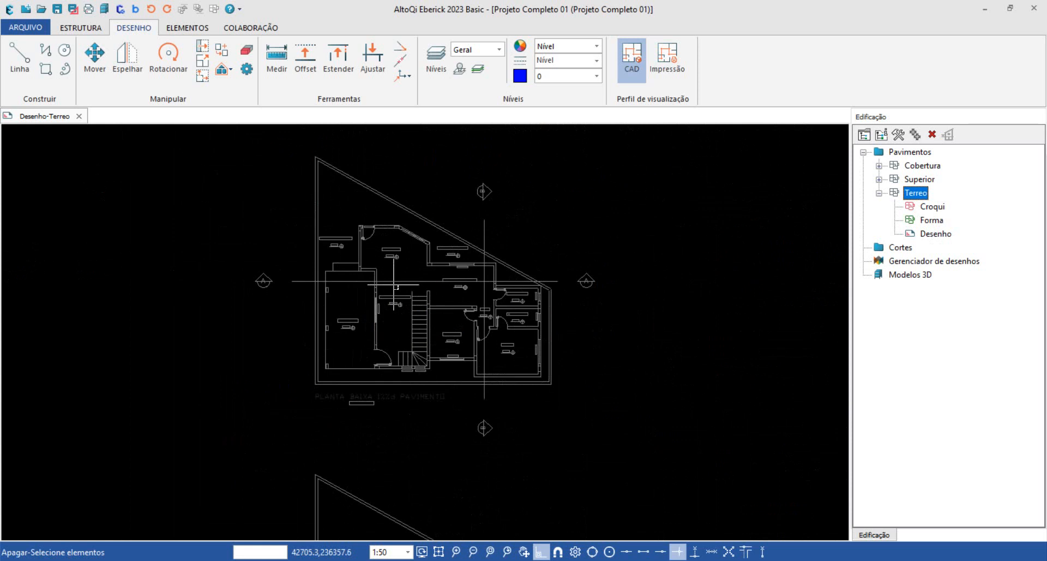
scroll(407, 335, "down", 3)
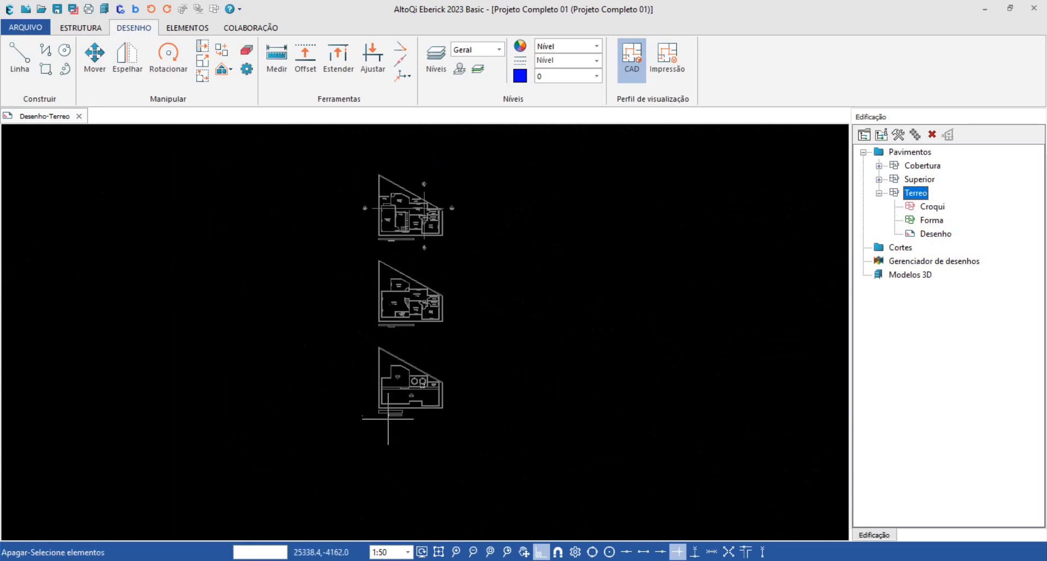
scroll(380, 431, "up", 5)
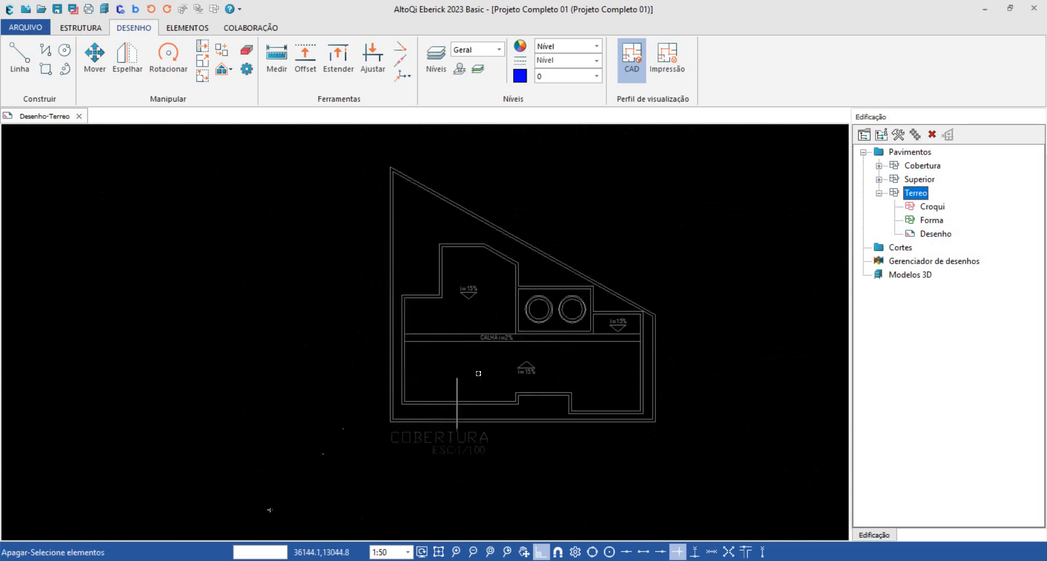
scroll(374, 410, "down", 4)
scroll(362, 261, "up", 3)
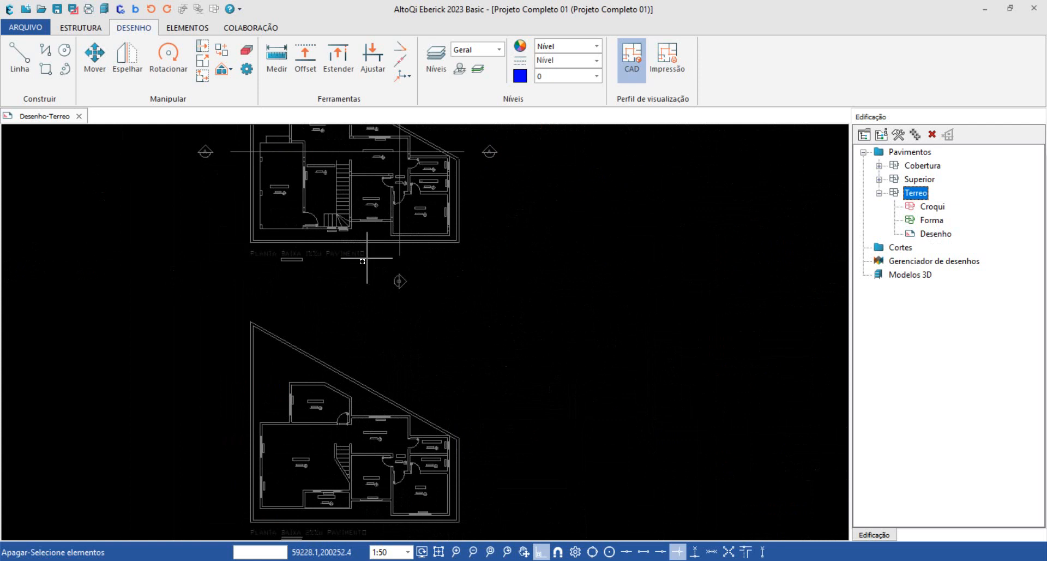
scroll(358, 276, "down", 2)
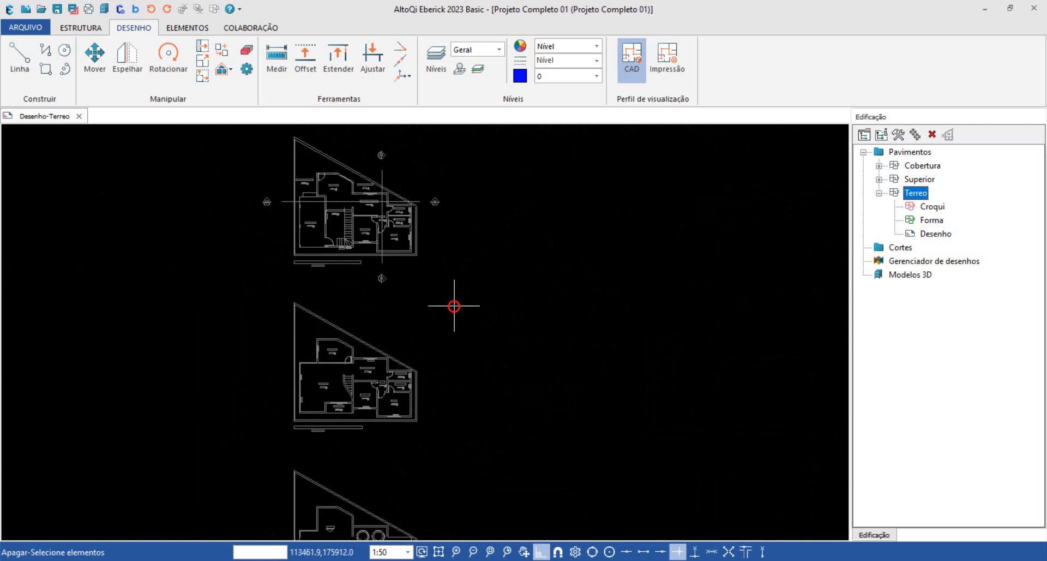
scroll(338, 414, "down", 6)
left_click(299, 505)
scroll(339, 462, "up", 5)
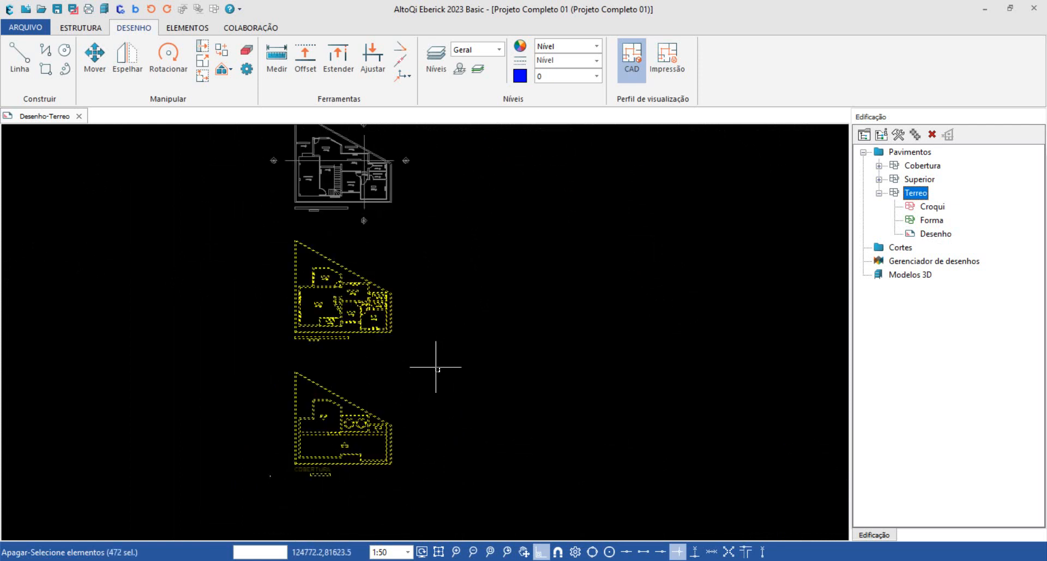
key("Return")
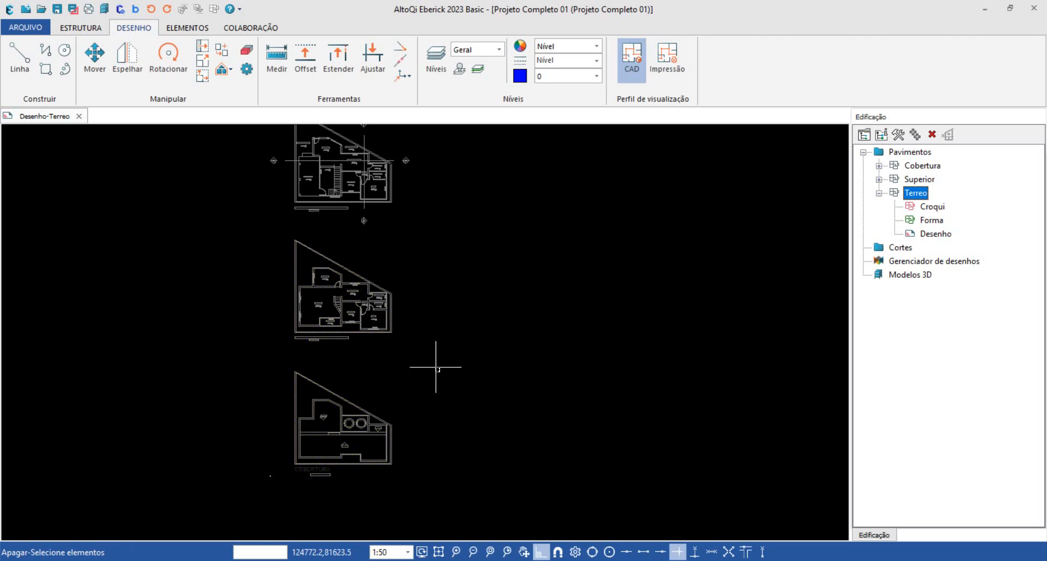
scroll(435, 361, "down", 3)
middle_click_drag(429, 349, 448, 318)
scroll(435, 274, "up", 2)
left_click(435, 257)
left_click(286, 419)
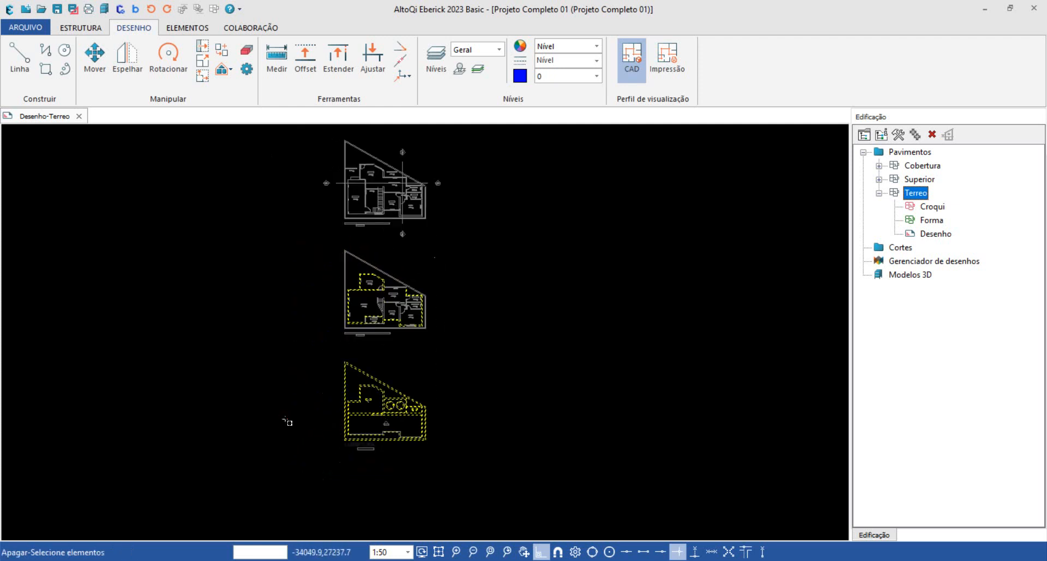
key("Return")
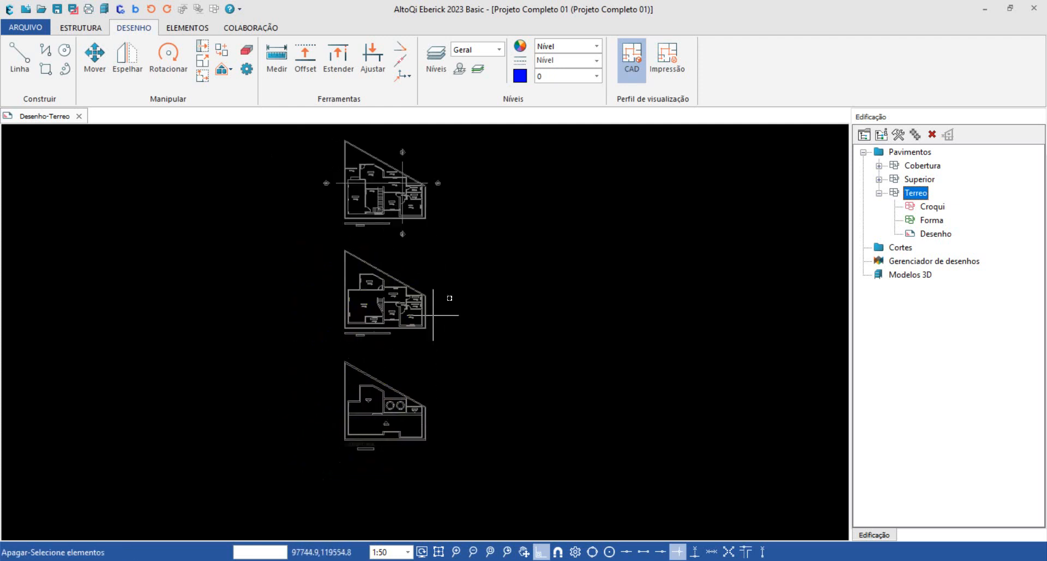
left_click(452, 289)
left_click(318, 361)
key("Escape")
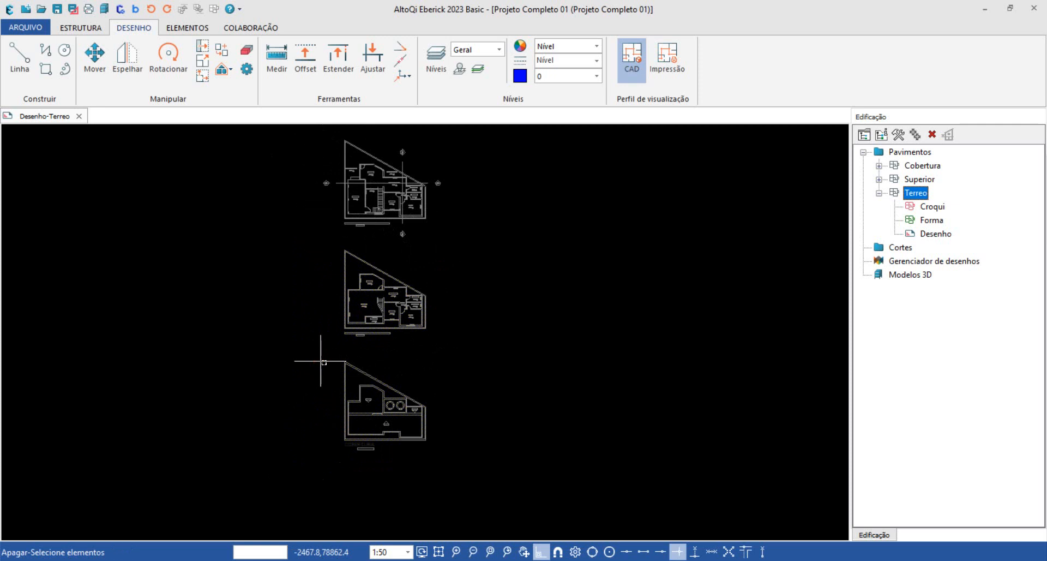
Erase the middle floor plan and the Cobertura plan with their titles, keeping only the topmost plan.
left_click(477, 250)
left_click(286, 476)
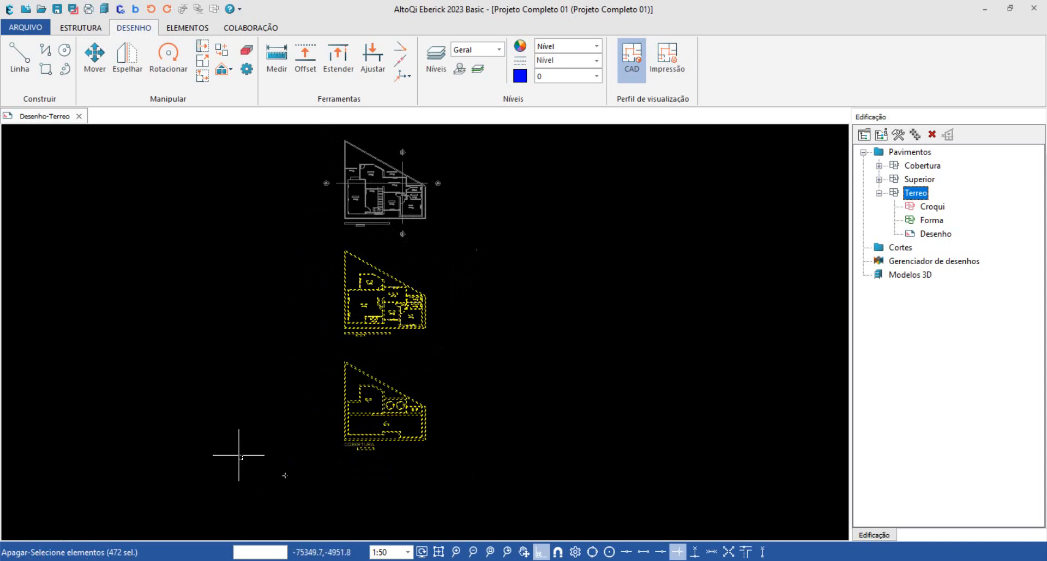
key("Return")
scroll(322, 390, "down", 3)
scroll(356, 329, "up", 4)
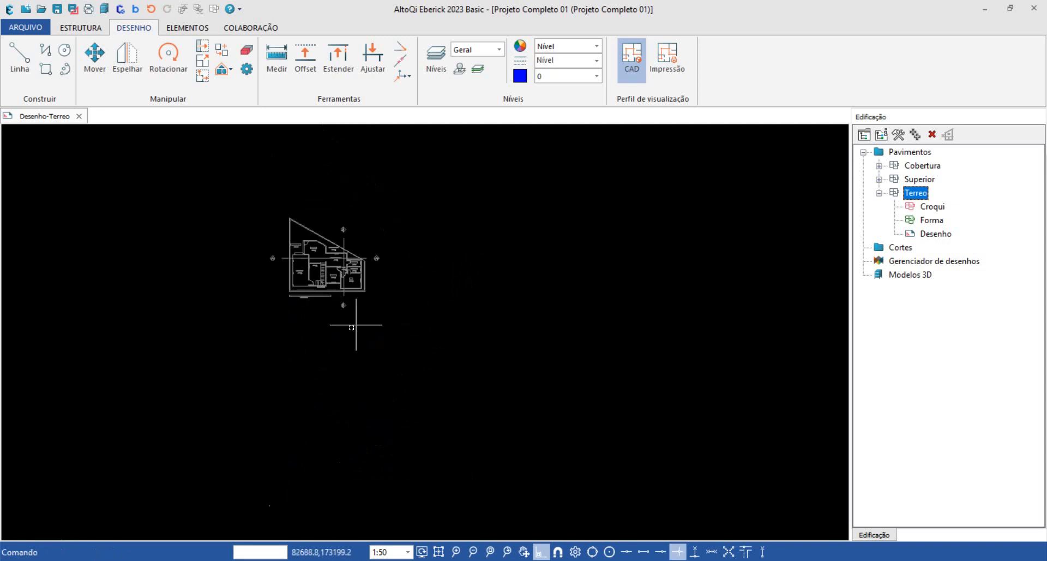
Examine the remaining floor plan, especially the garage corner and outer boundary, for a suitable origin reference point.
middle_click_drag(337, 323, 353, 342)
scroll(388, 240, "up", 4)
scroll(372, 267, "down", 1)
scroll(338, 308, "down", 2)
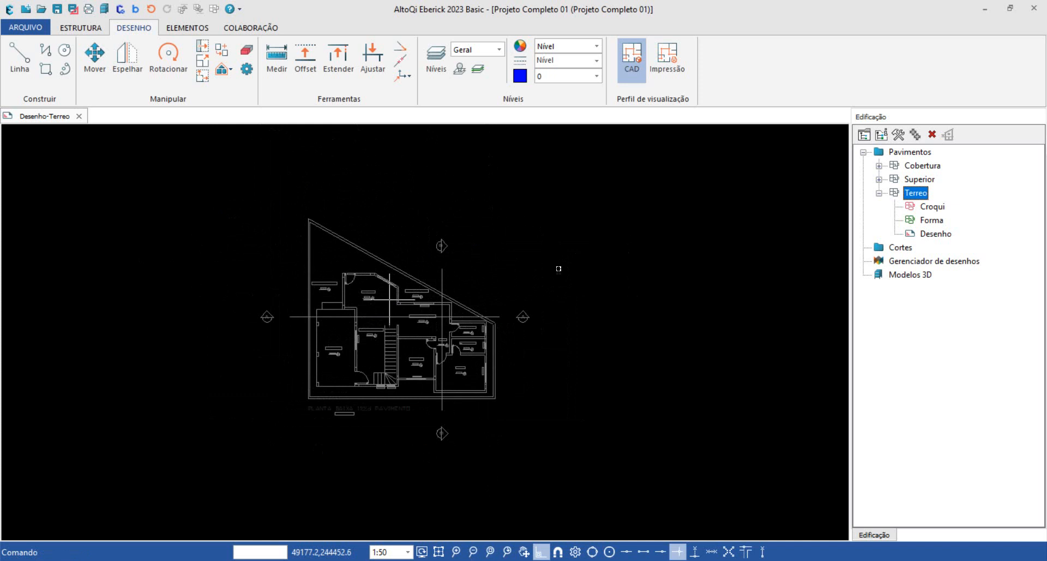
middle_click_drag(375, 318, 333, 350)
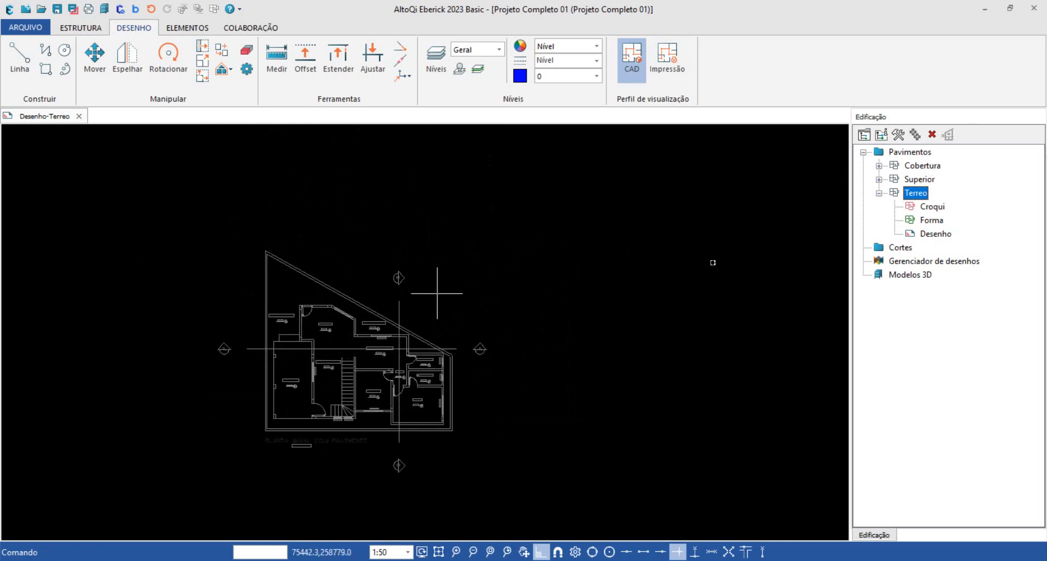
middle_click_drag(448, 336, 478, 304)
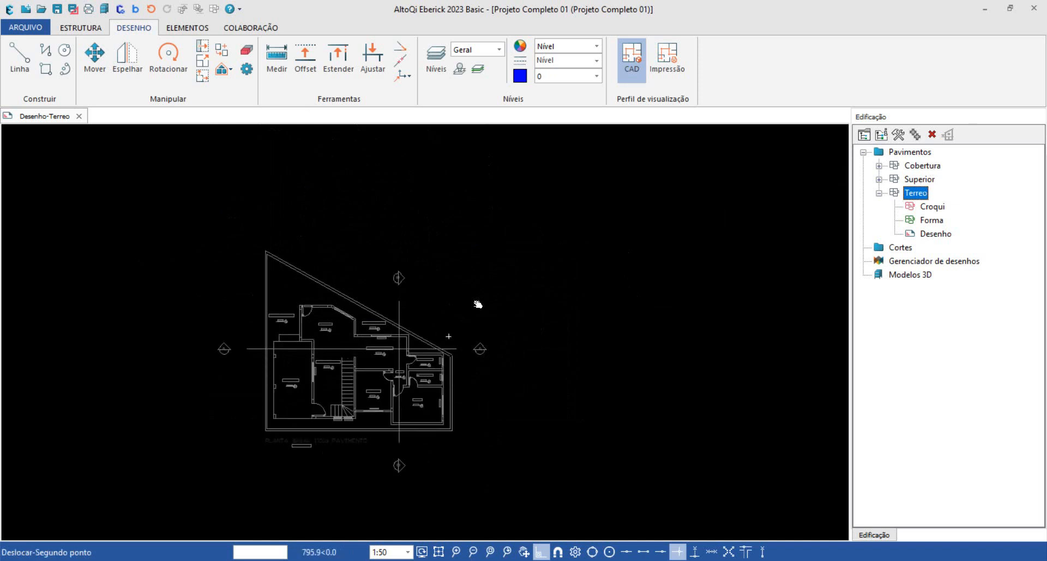
left_click(476, 298)
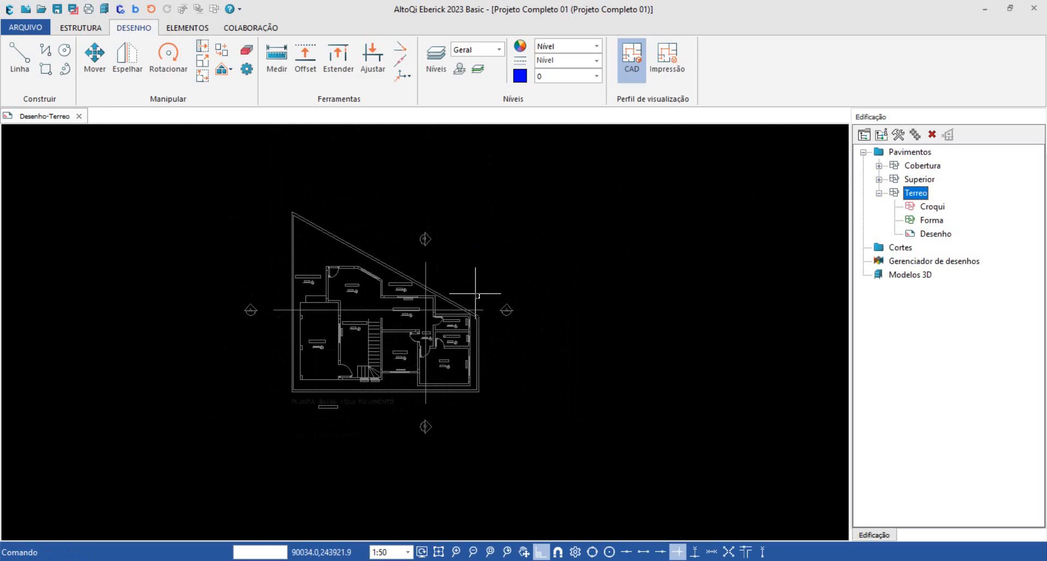
scroll(319, 392, "up", 2)
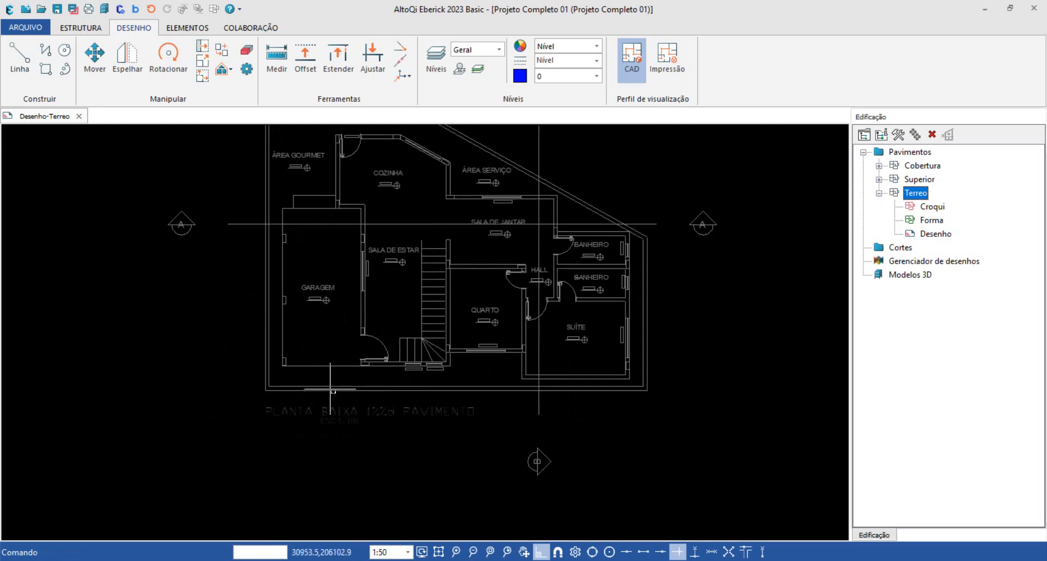
middle_click_drag(377, 359, 377, 386)
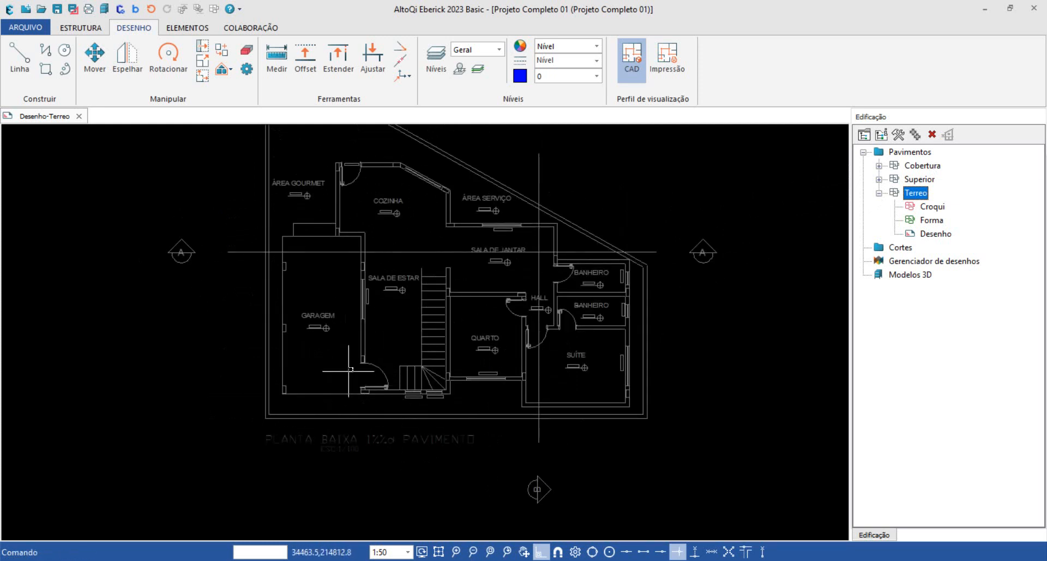
scroll(350, 363, "up", 2)
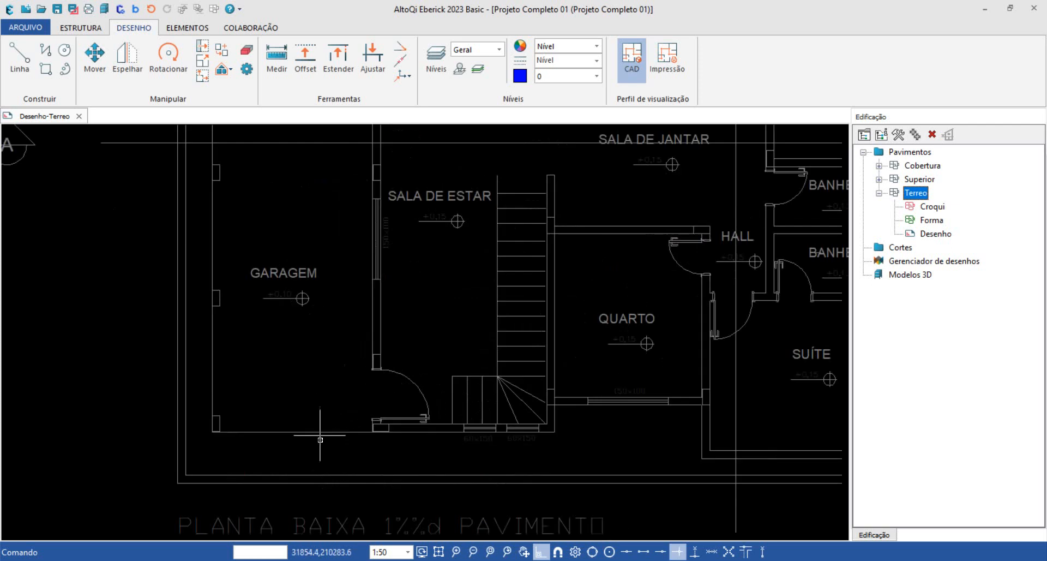
scroll(213, 431, "up", 2)
scroll(243, 423, "down", 2)
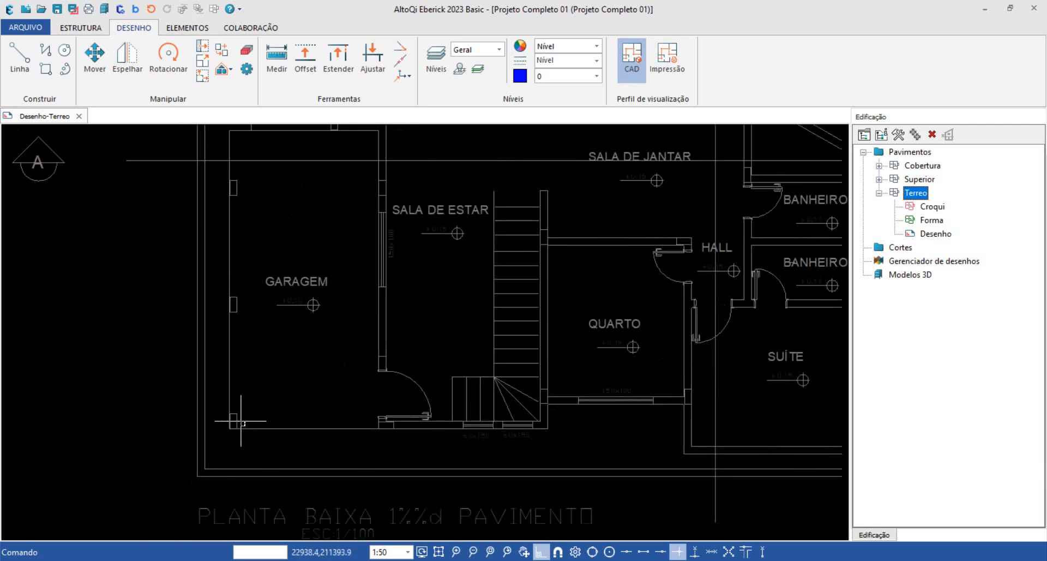
scroll(240, 420, "down", 1)
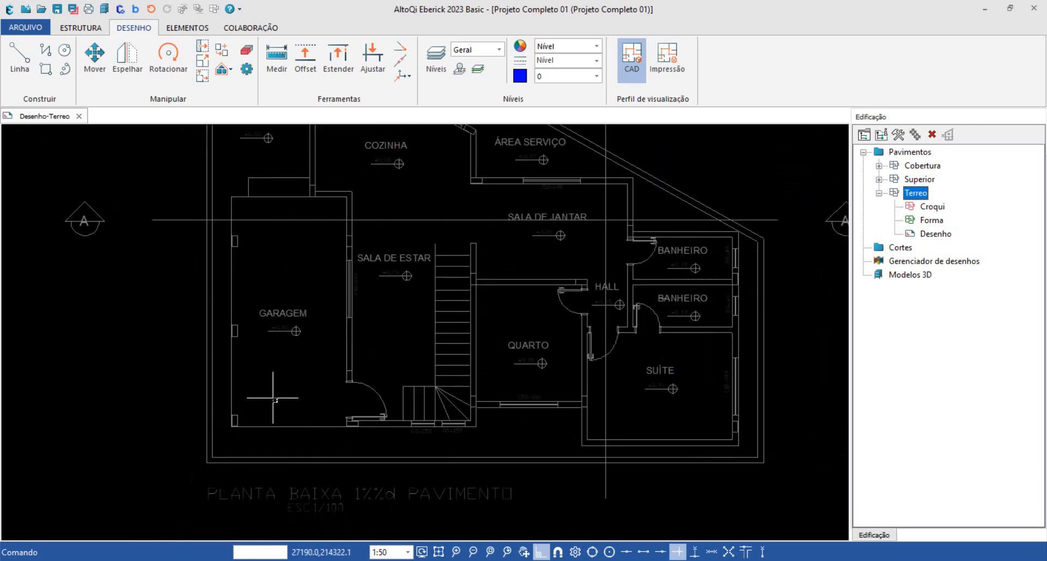
scroll(297, 427, "down", 1)
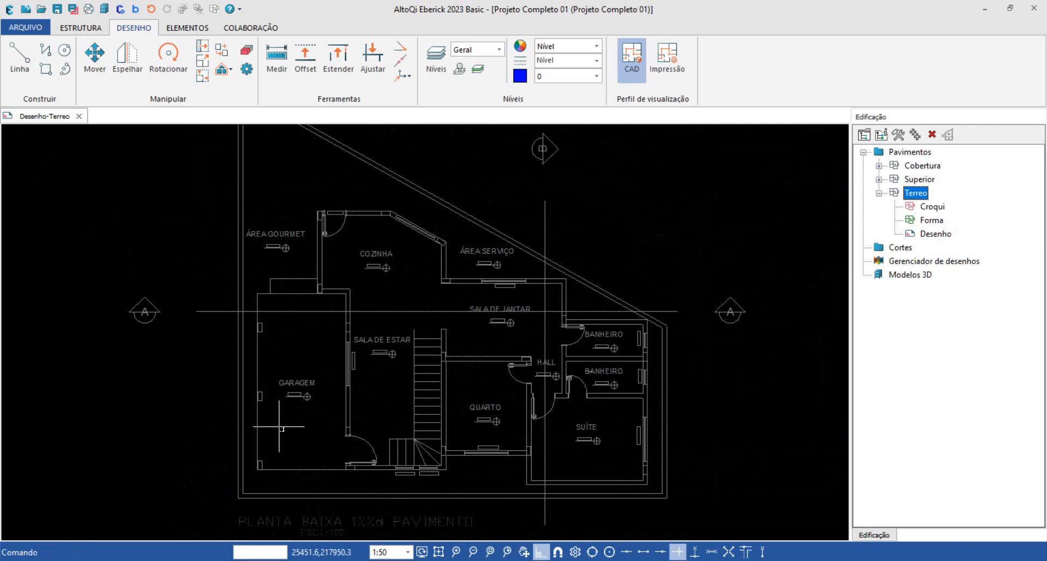
scroll(282, 429, "down", 3)
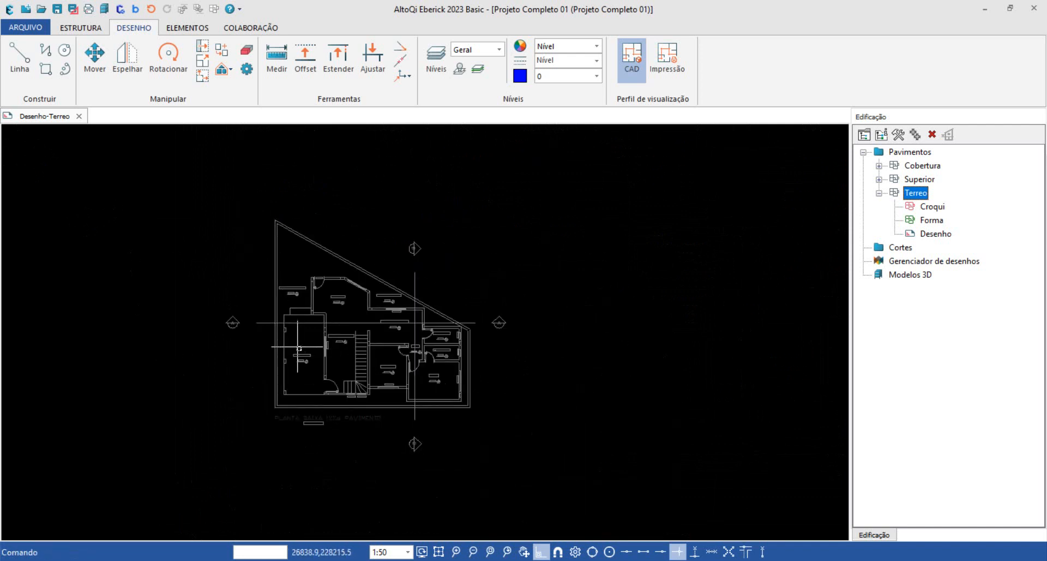
Position the drawing origin at the lower-left outer corner of the lot boundary, below the garage.
middle_click_drag(299, 348, 349, 366)
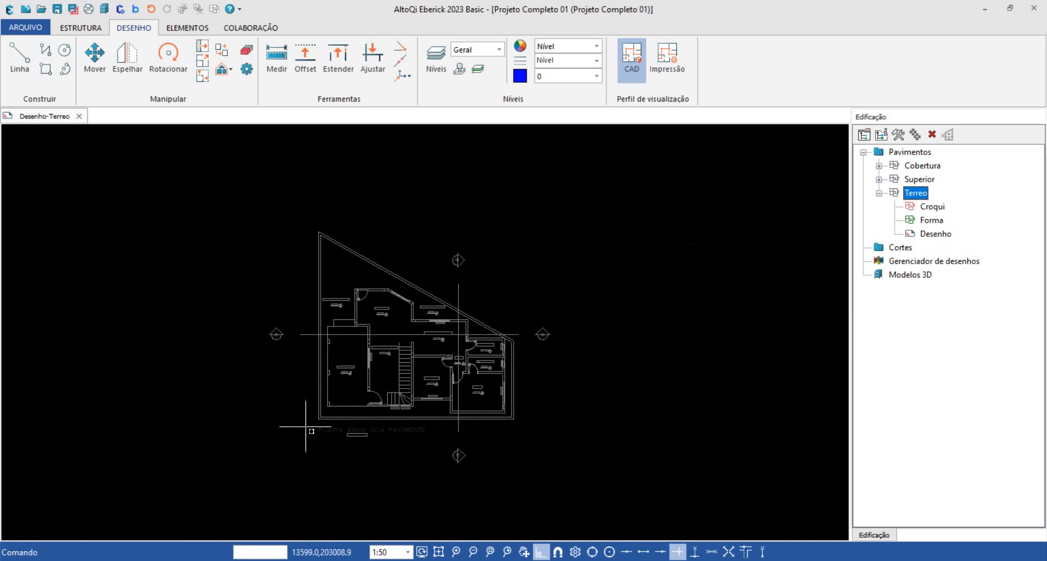
scroll(305, 425, "up", 3)
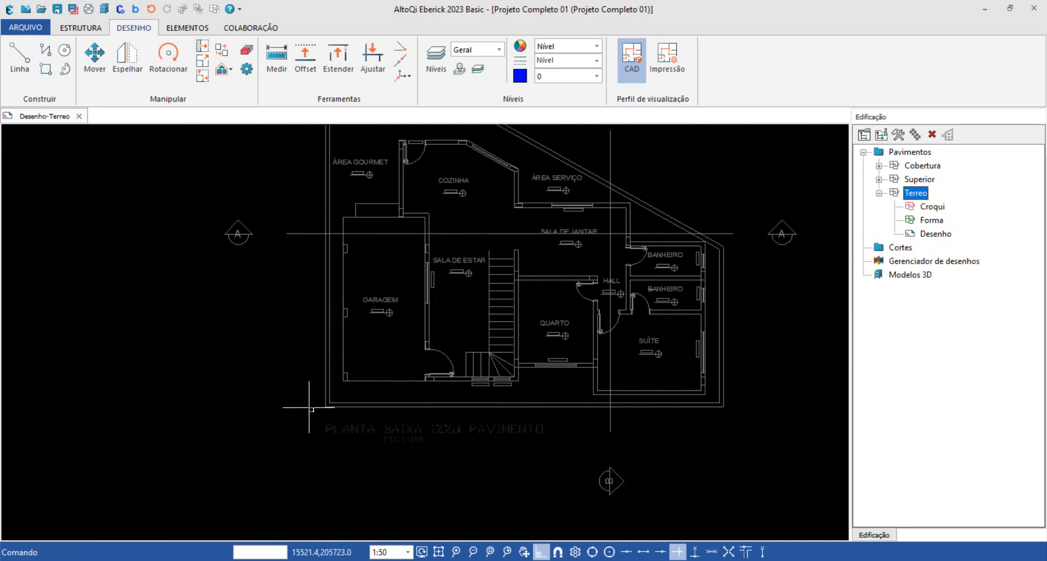
scroll(309, 407, "down", 1)
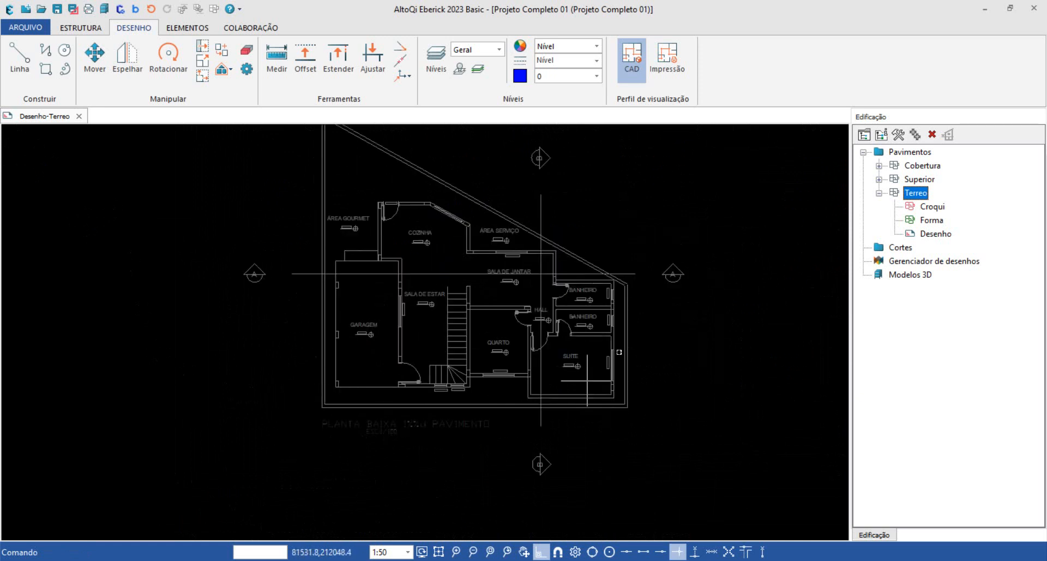
middle_click_drag(388, 192, 368, 250)
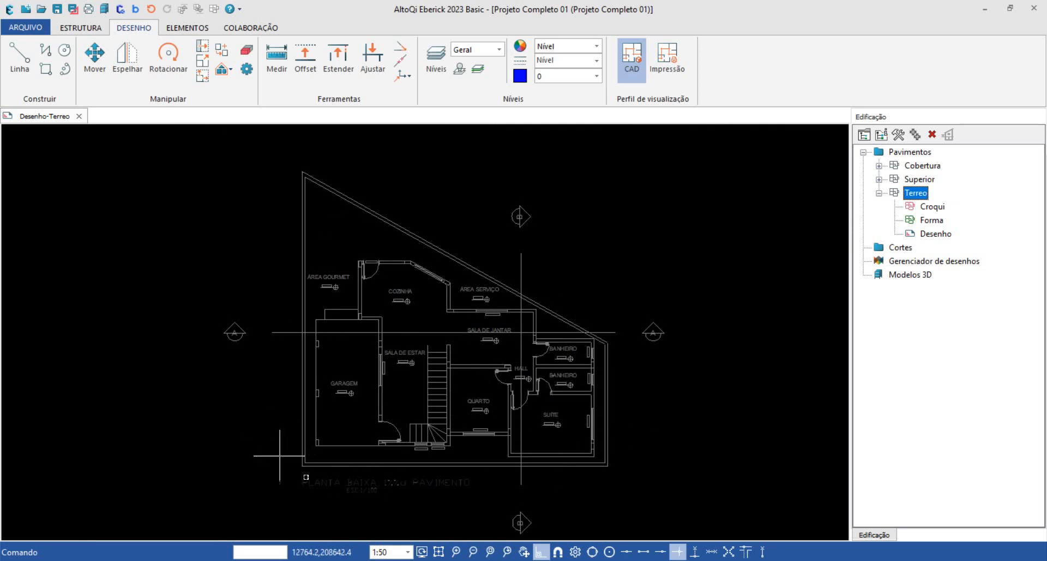
scroll(310, 495, "up", 3)
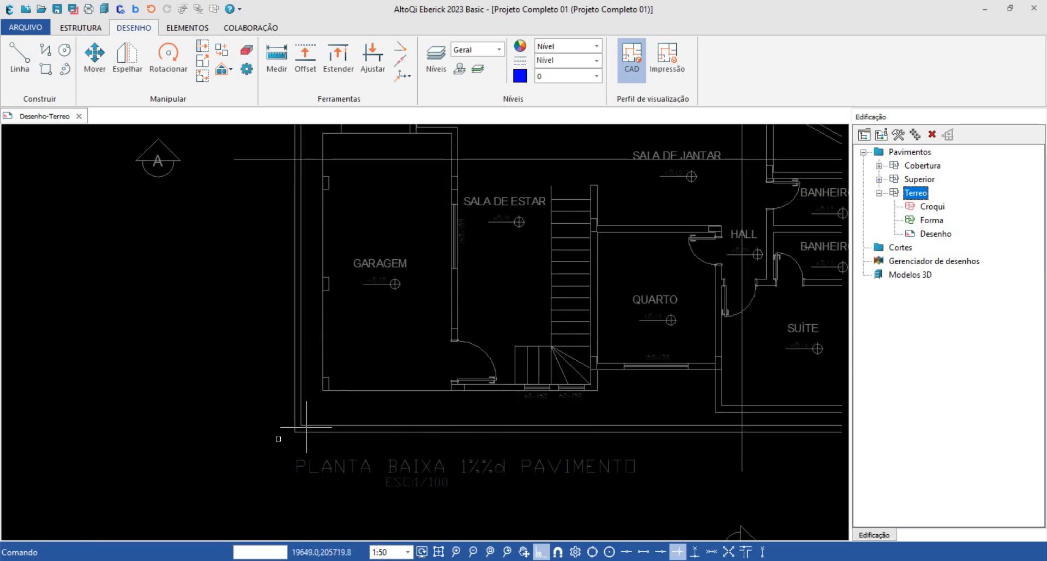
scroll(310, 460, "up", 1)
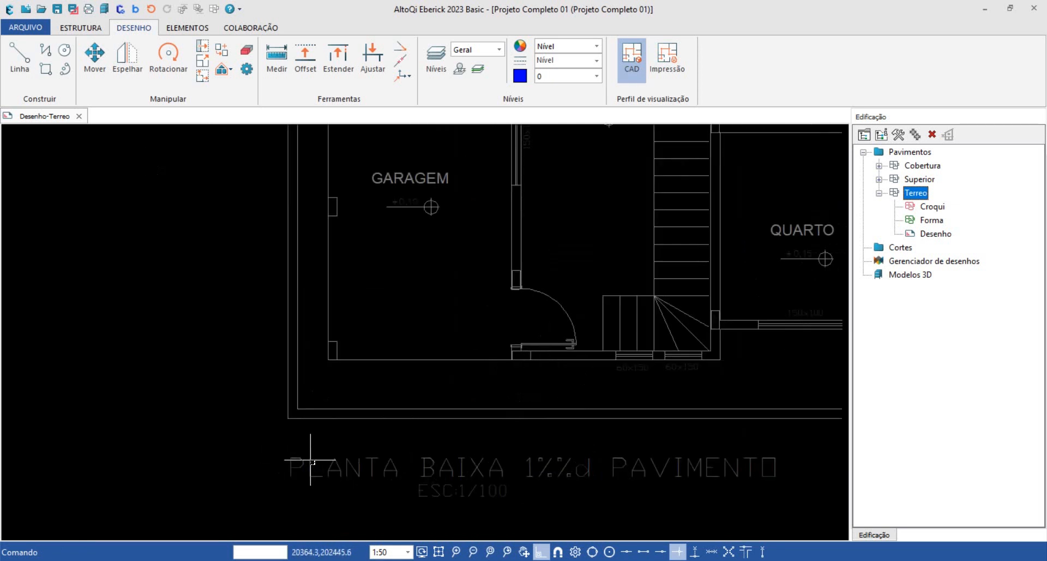
scroll(310, 457, "up", 1)
scroll(295, 386, "up", 1)
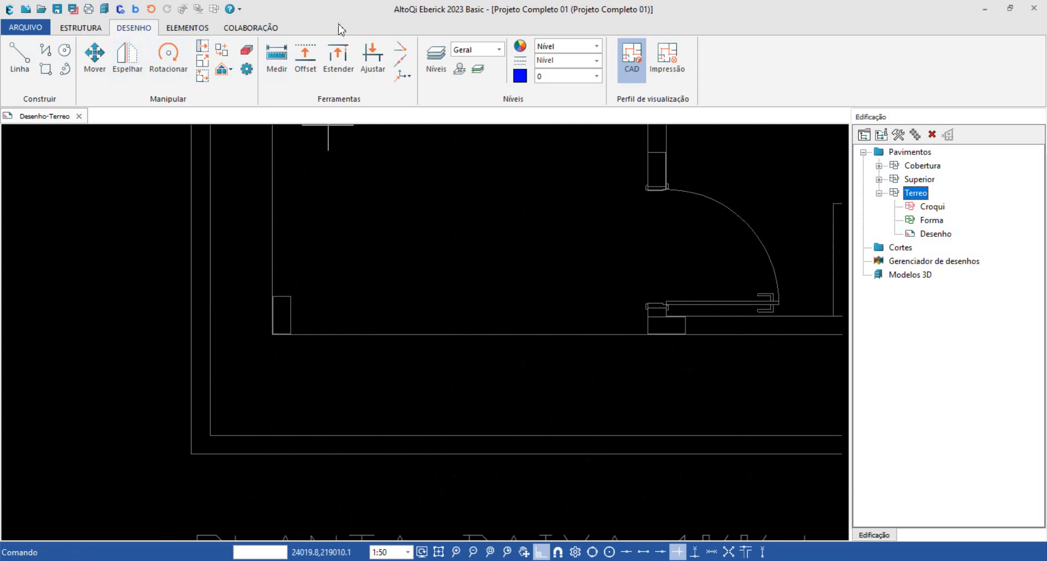
left_click(400, 76)
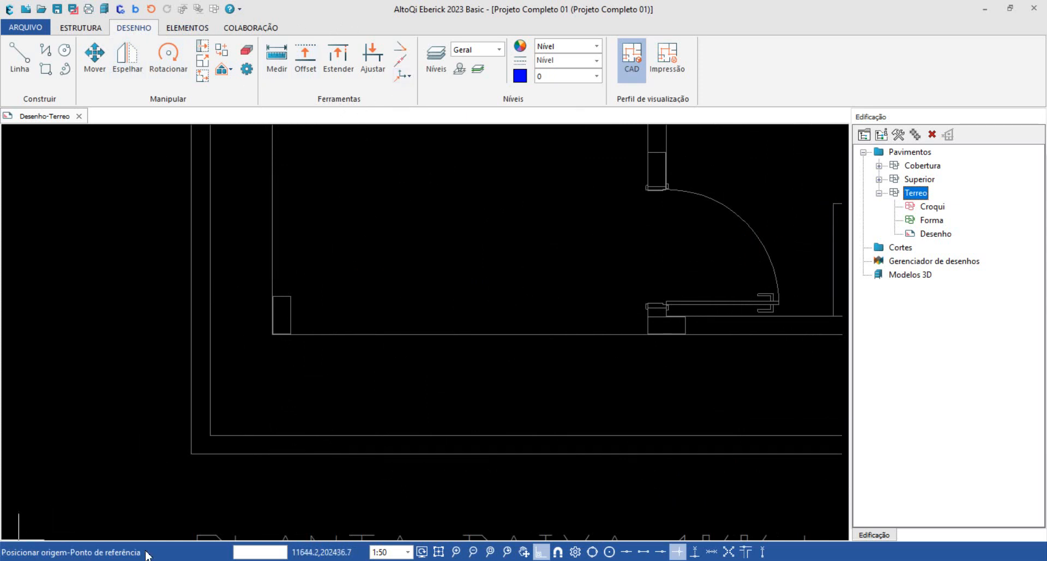
scroll(206, 434, "up", 6)
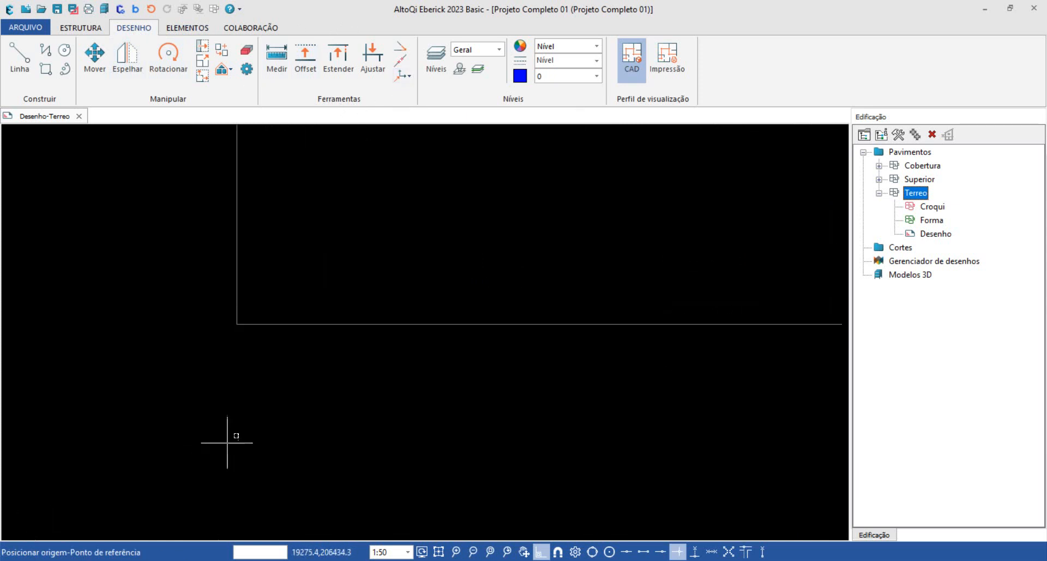
left_click(238, 324)
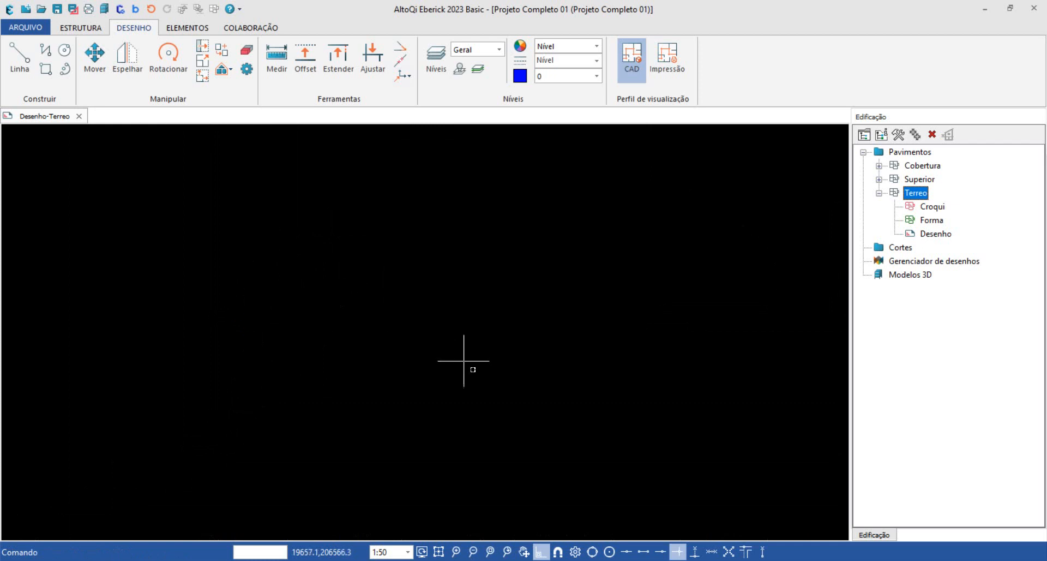
Check up close that the origin marker sits exactly on the outer corner of the lot boundary.
left_click(443, 556)
scroll(508, 394, "down", 3)
middle_click_drag(512, 405, 597, 376)
scroll(422, 415, "up", 10)
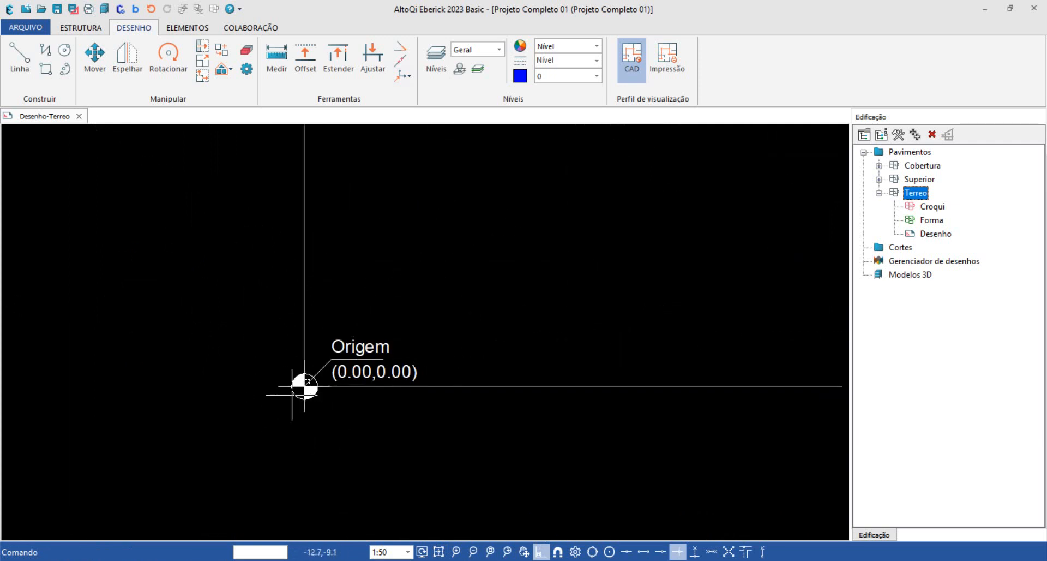
scroll(303, 391, "up", 5)
scroll(300, 392, "up", 2)
scroll(308, 404, "down", 7)
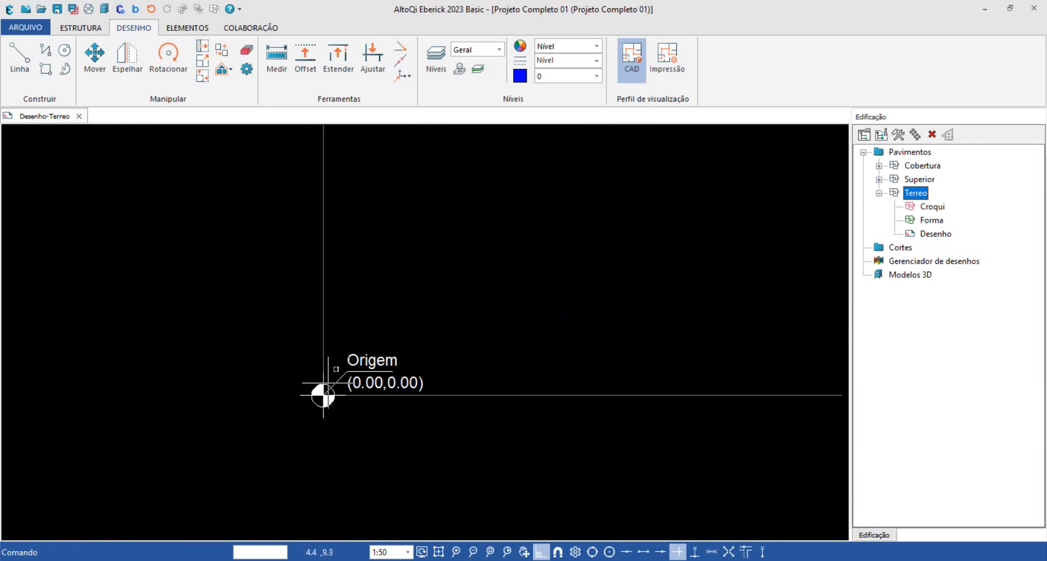
Examine the Terreo plan around the garage, especially the small rectangular pillar midway along its outer wall.
scroll(332, 348, "down", 8)
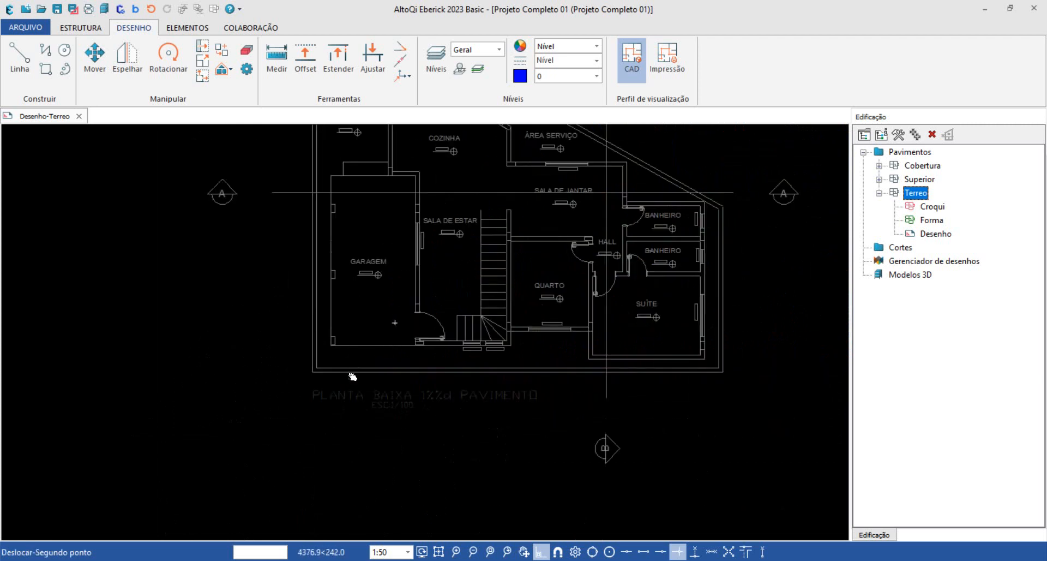
scroll(349, 358, "up", 3)
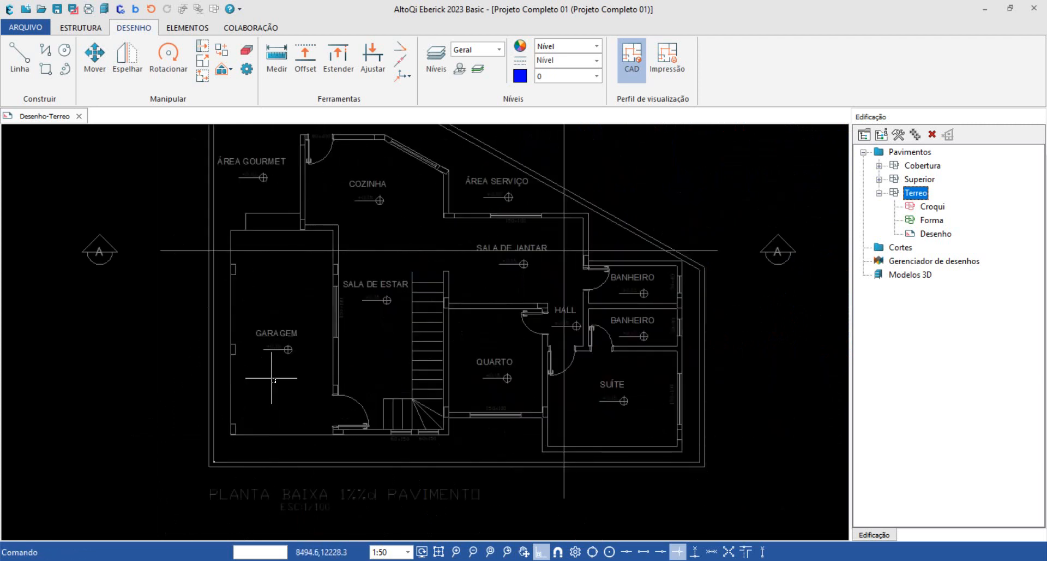
scroll(274, 376, "up", 2)
scroll(274, 374, "down", 1)
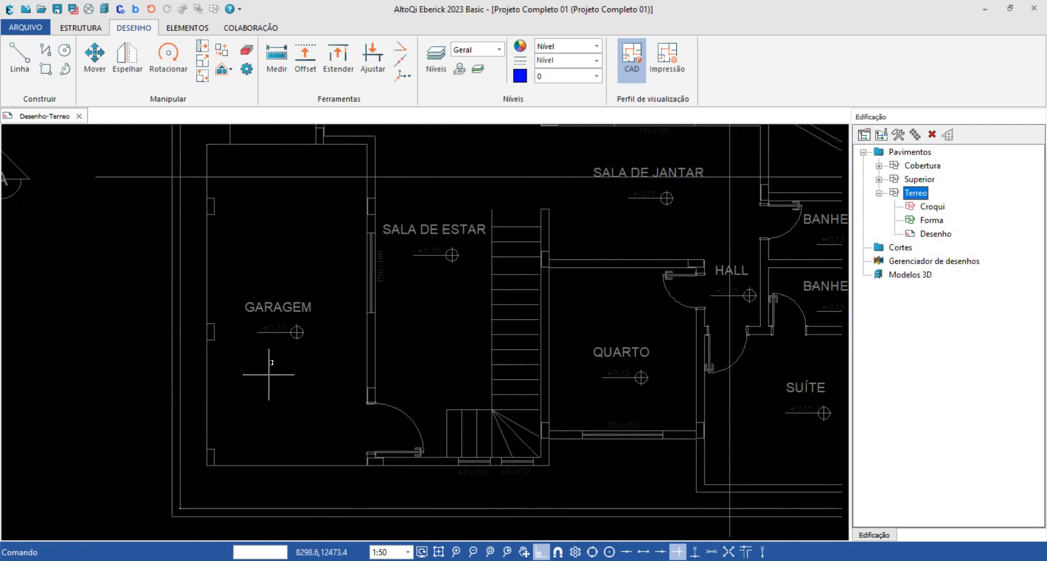
left_click(276, 60)
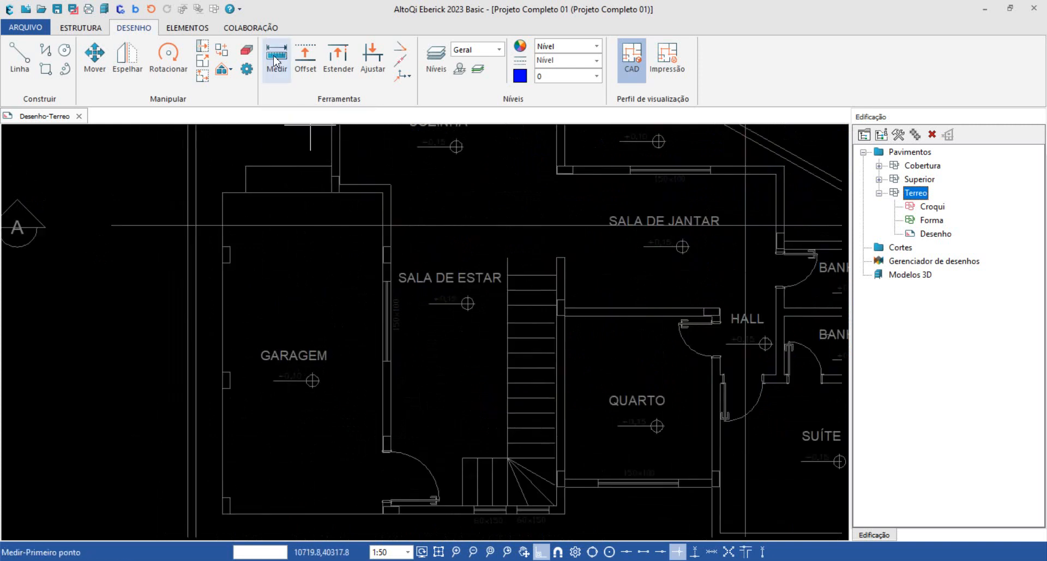
scroll(192, 350, "up", 6)
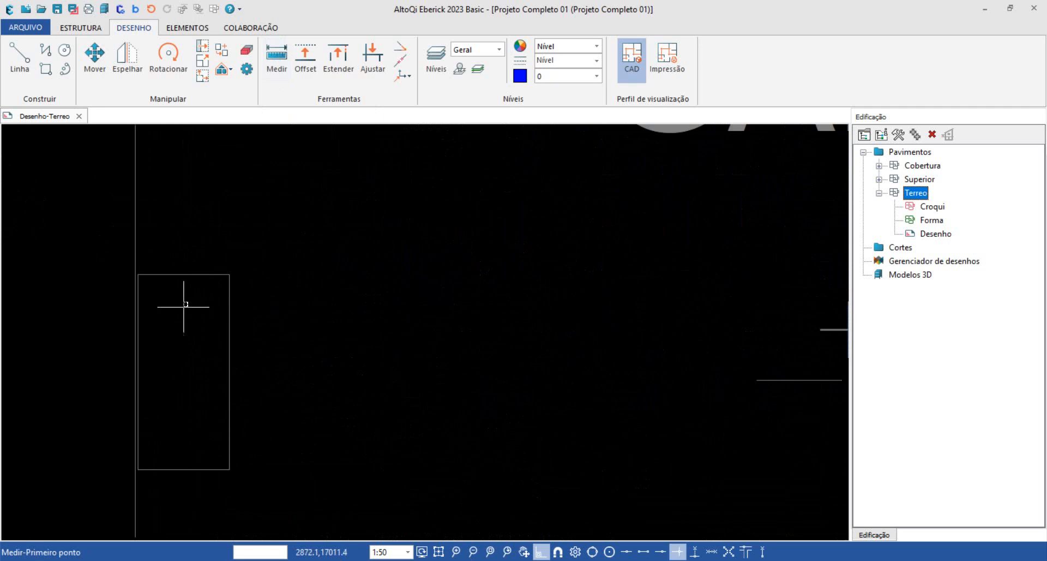
scroll(190, 317, "down", 4)
scroll(191, 317, "down", 1)
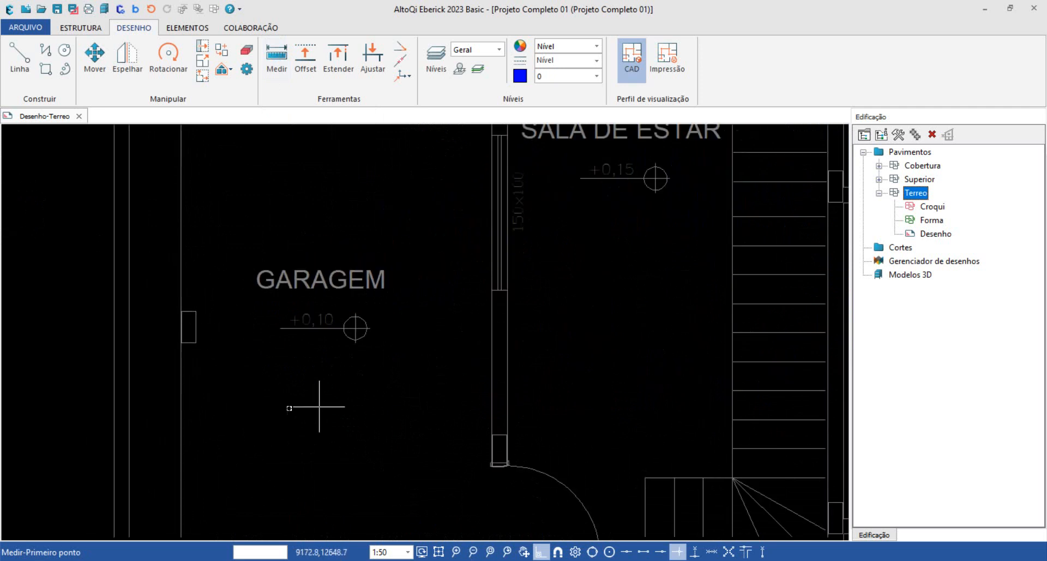
scroll(187, 316, "up", 5)
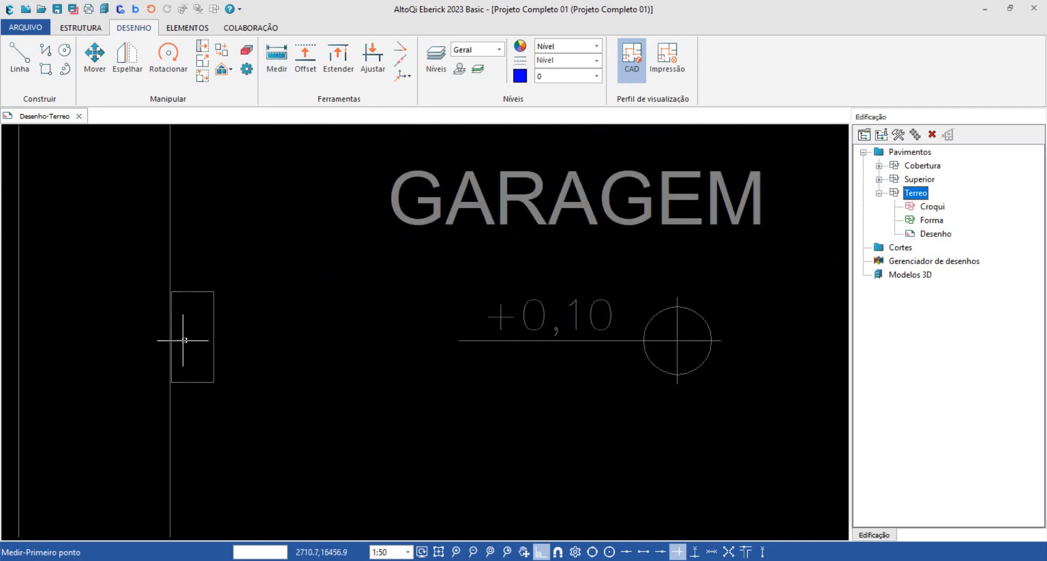
scroll(184, 341, "up", 2)
middle_click_drag(184, 330, 267, 372)
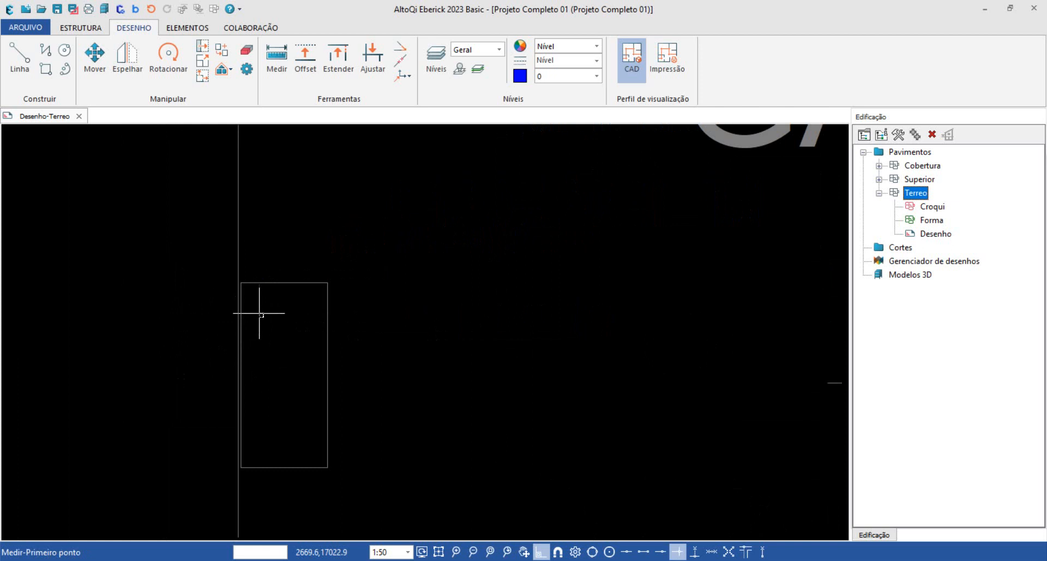
scroll(257, 315, "up", 1)
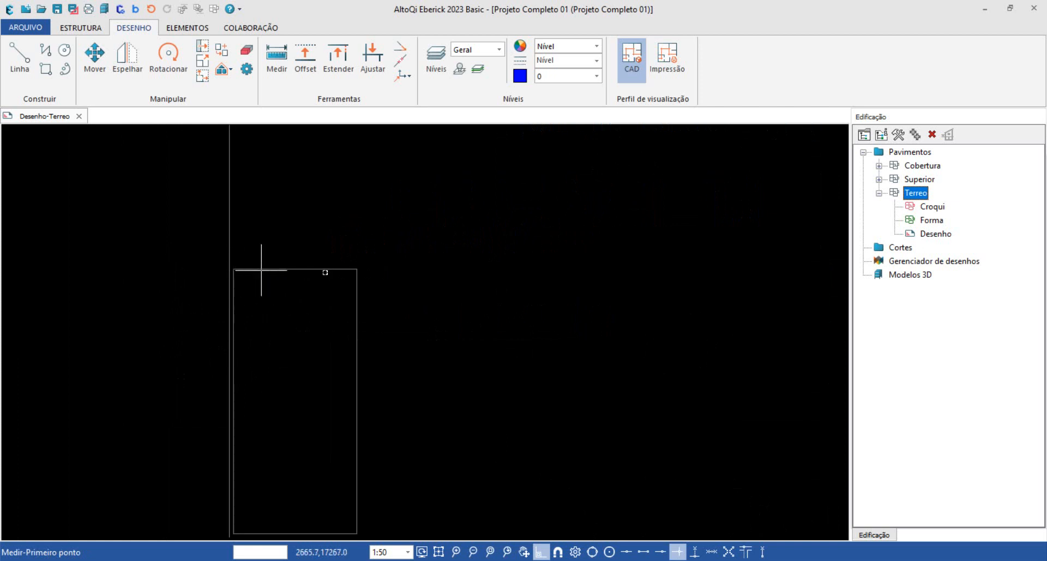
scroll(266, 294, "up", 2)
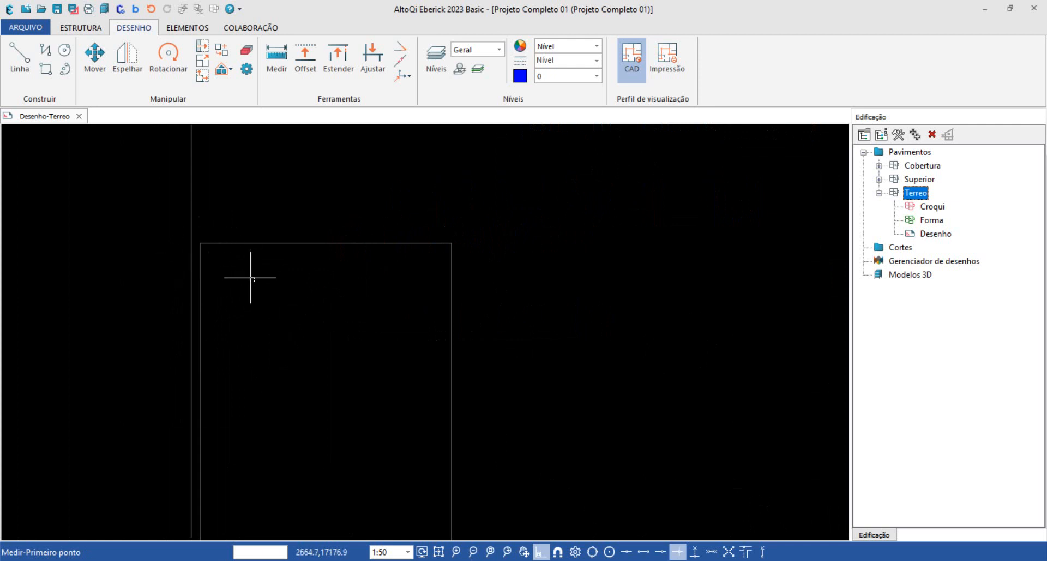
key("Escape")
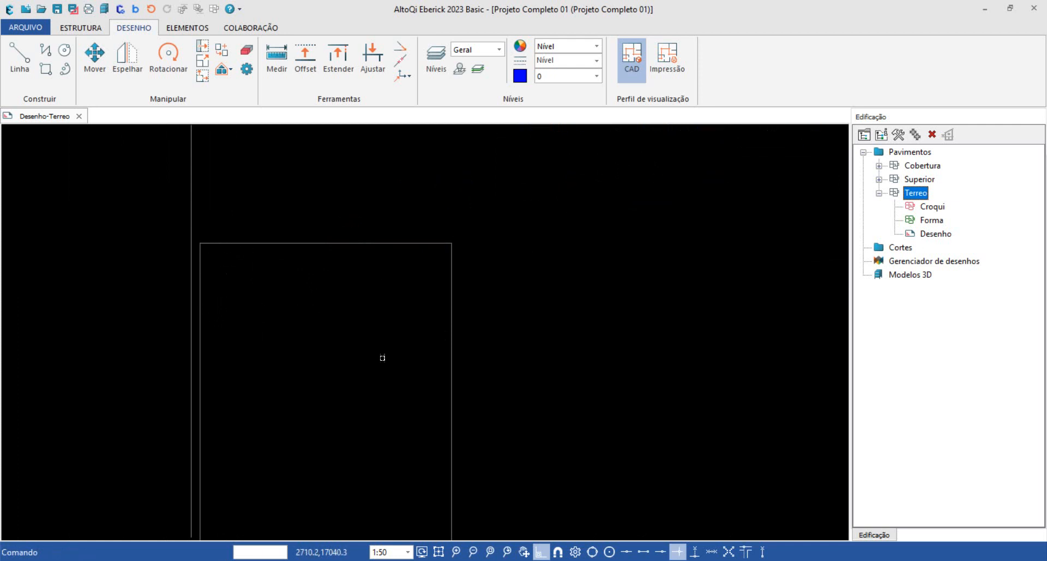
Review the custom snap options, accept them, and turn on custom point snapping.
left_click(575, 552)
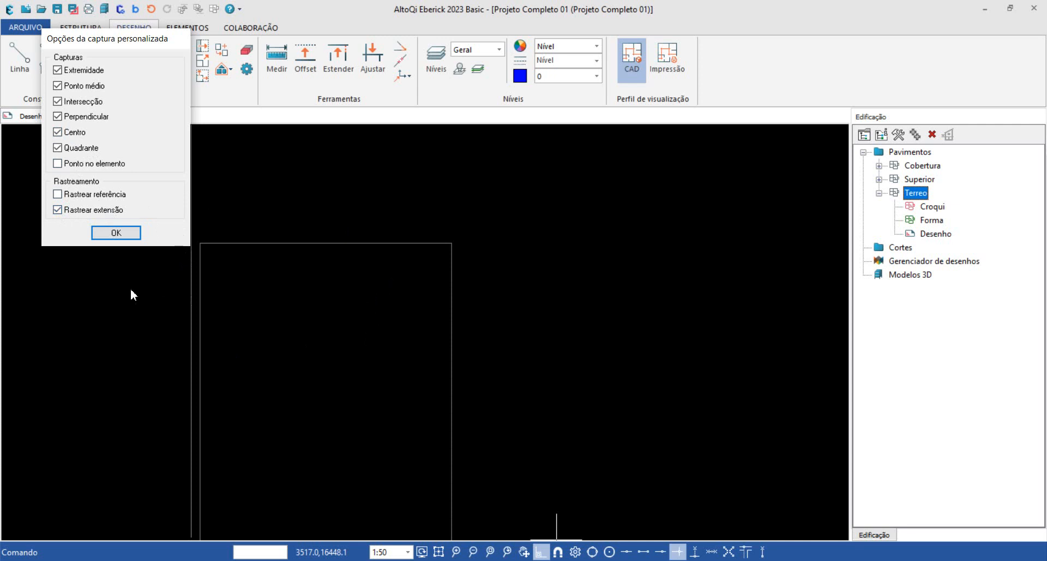
left_click(116, 233)
left_click(558, 551)
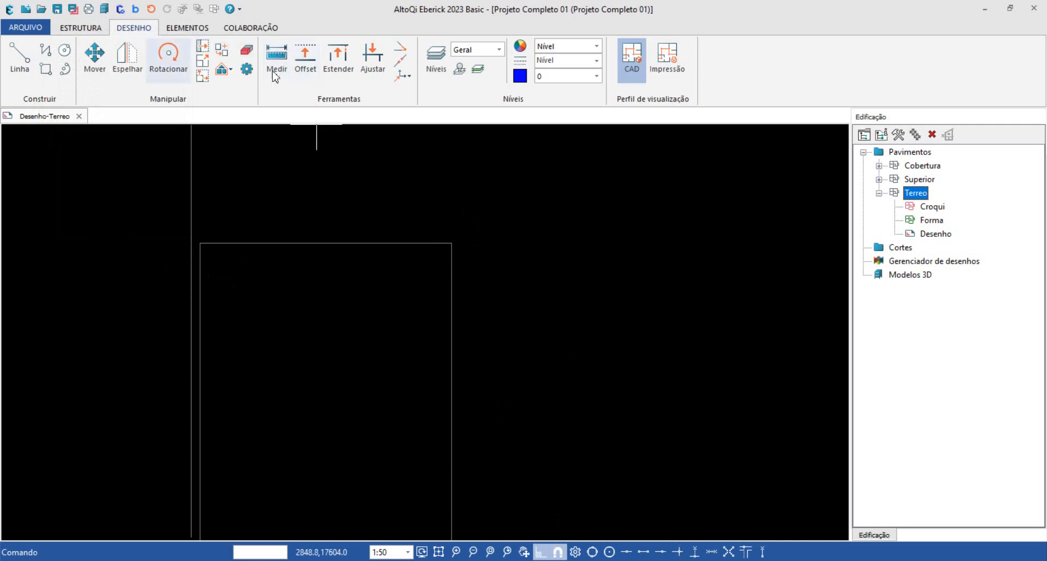
left_click(402, 82)
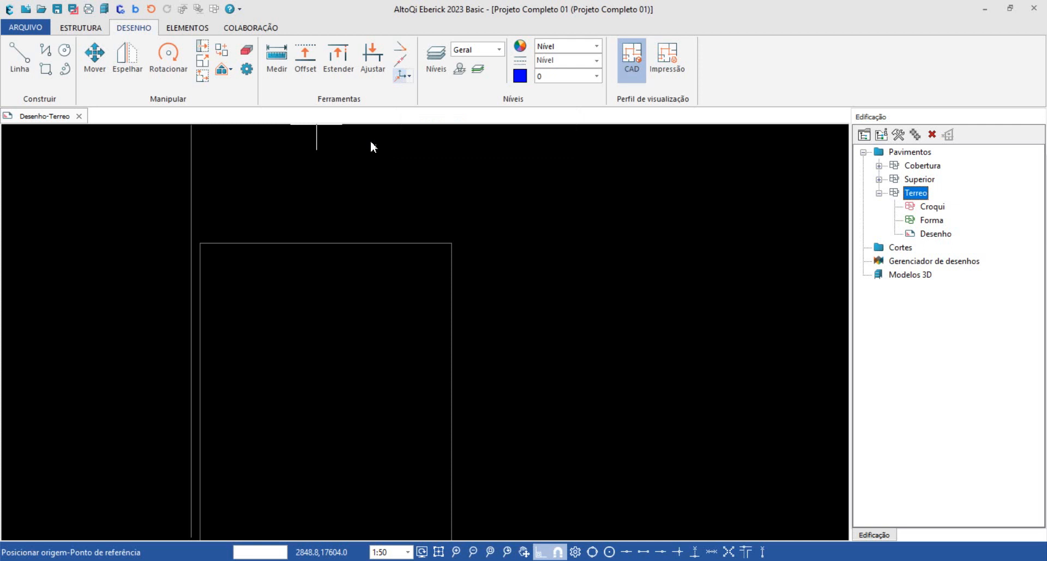
left_click(342, 207)
scroll(343, 183, "down", 2)
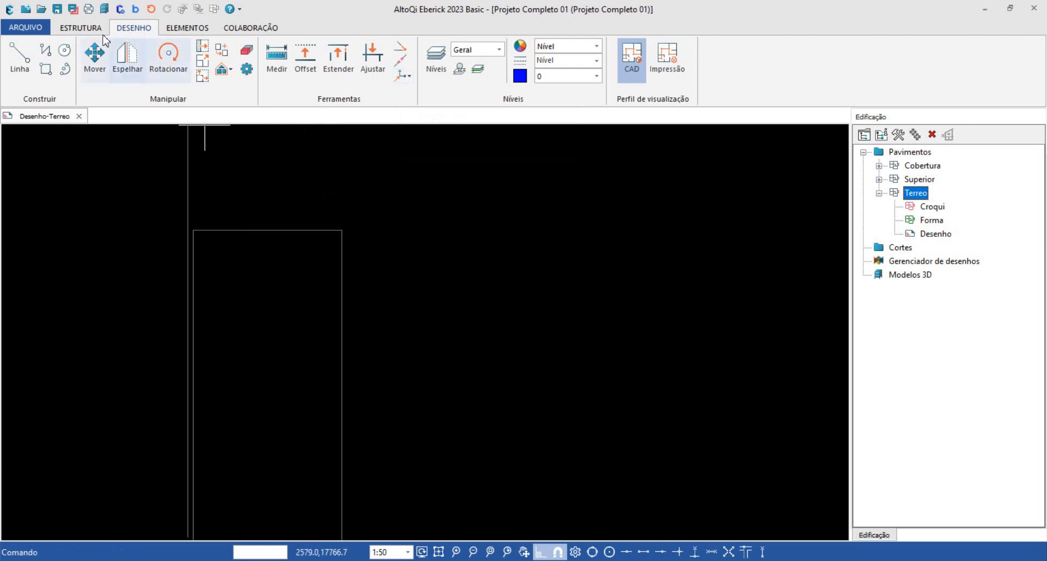
Measure the short upper edge of the rectangular pillar on the garage's outer wall between its two corners.
left_click(279, 57)
scroll(262, 206, "up", 2)
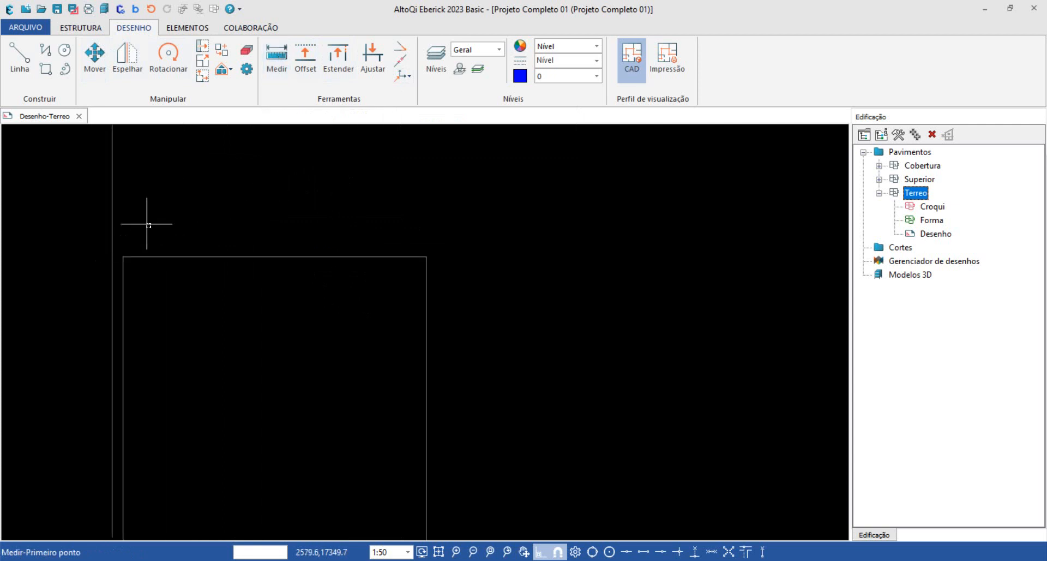
left_click(124, 255)
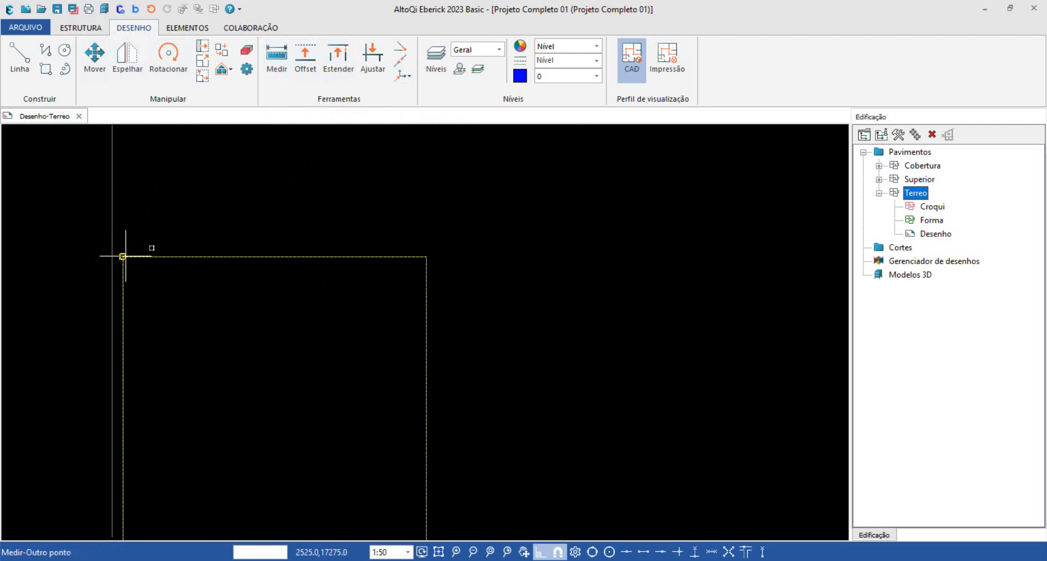
left_click(419, 258)
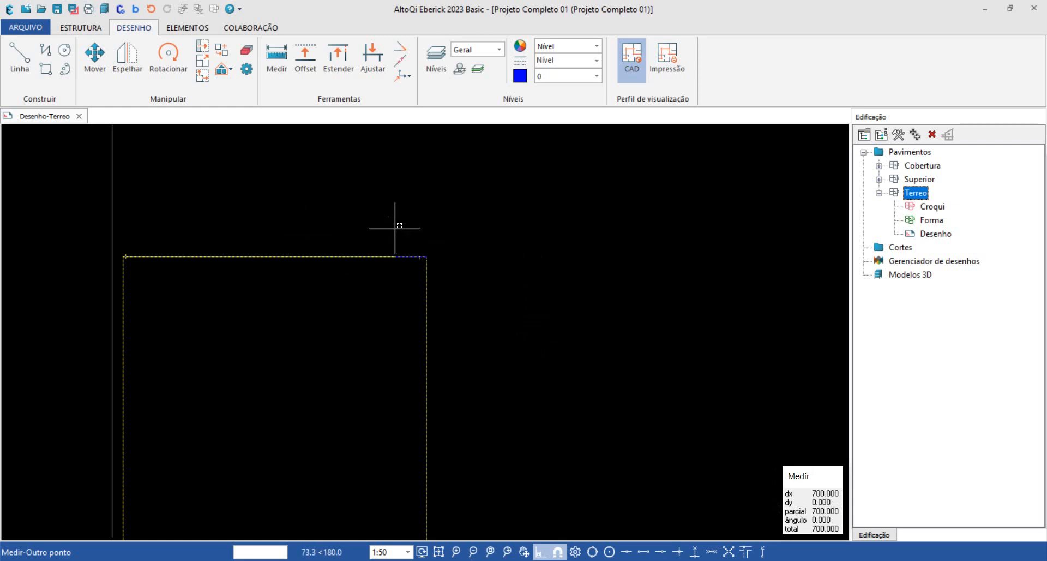
key("Escape")
Convert the drawing to scale using the short upper edge of the garage's outer-wall pillar as a distance of 14.
scroll(399, 211, "down", 5)
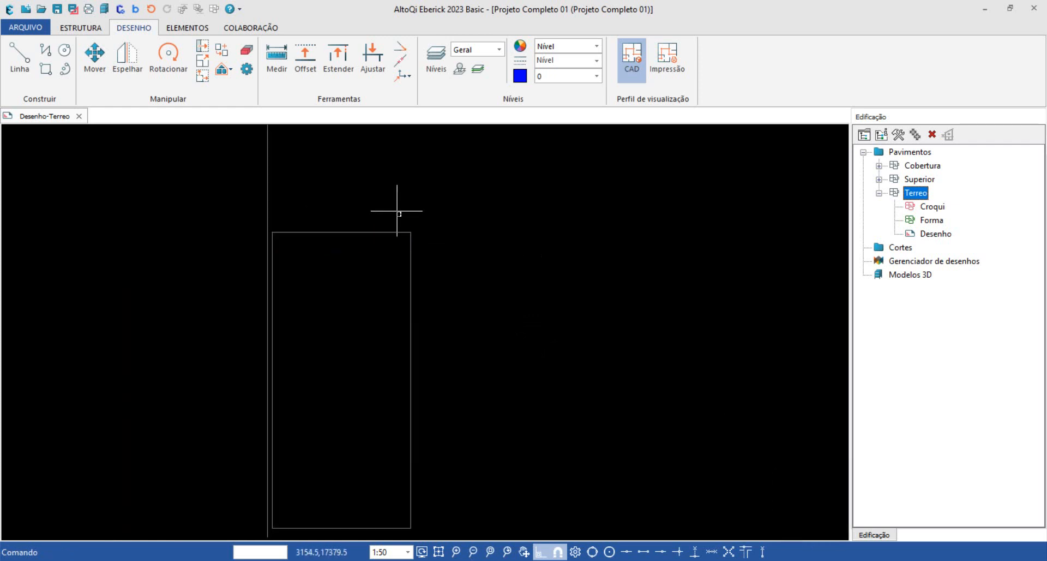
middle_click_drag(433, 222, 355, 223)
scroll(382, 262, "down", 3)
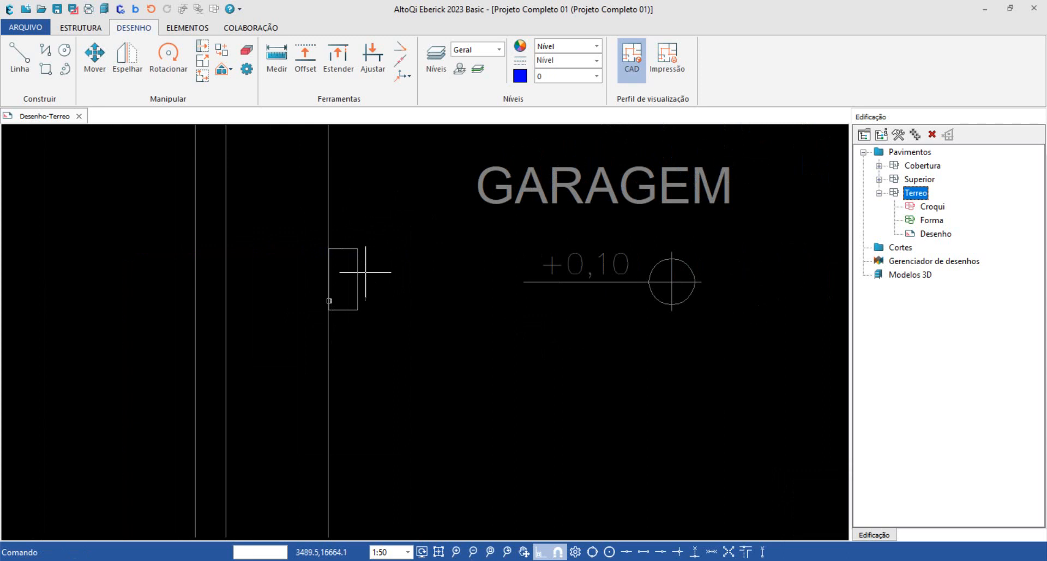
middle_click_drag(382, 288, 354, 316)
middle_click_drag(396, 226, 361, 234)
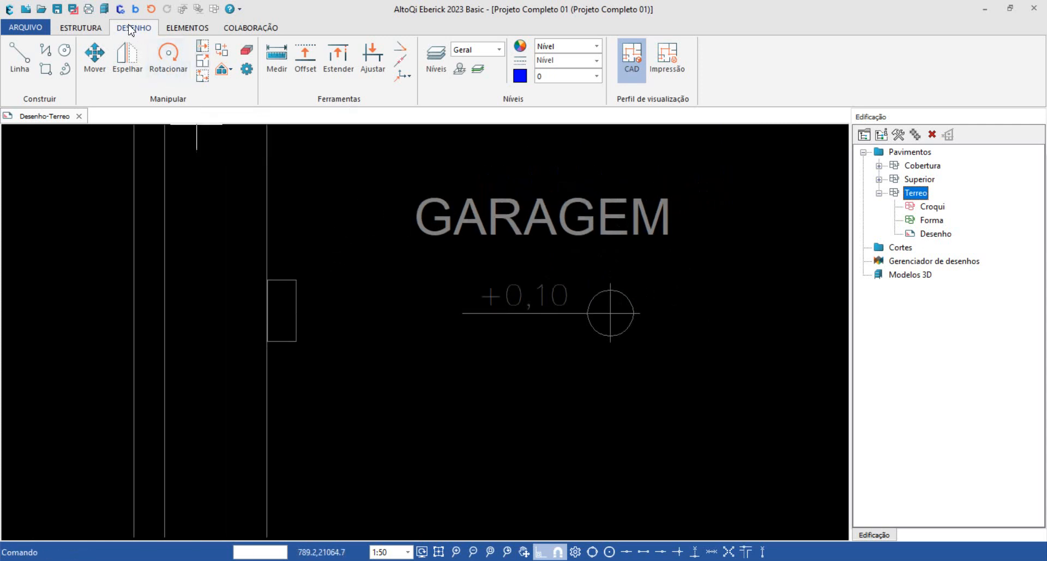
left_click(204, 66)
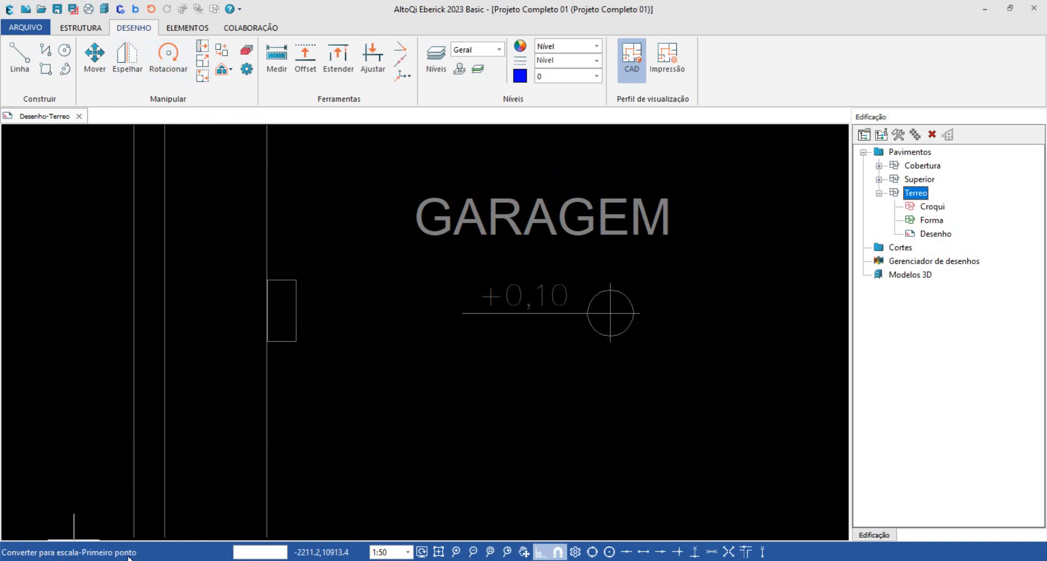
scroll(280, 277, "up", 5)
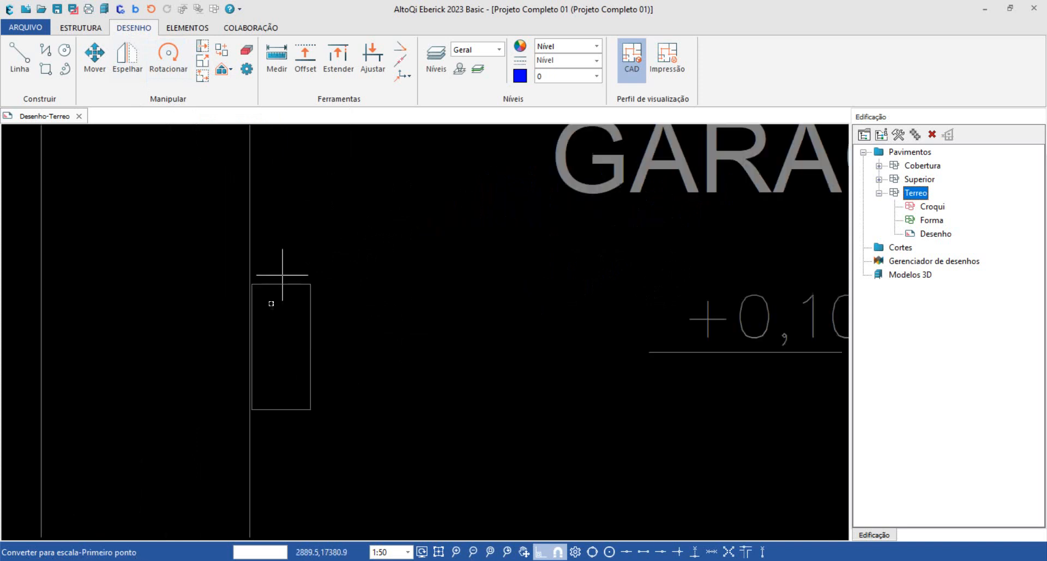
left_click(197, 243)
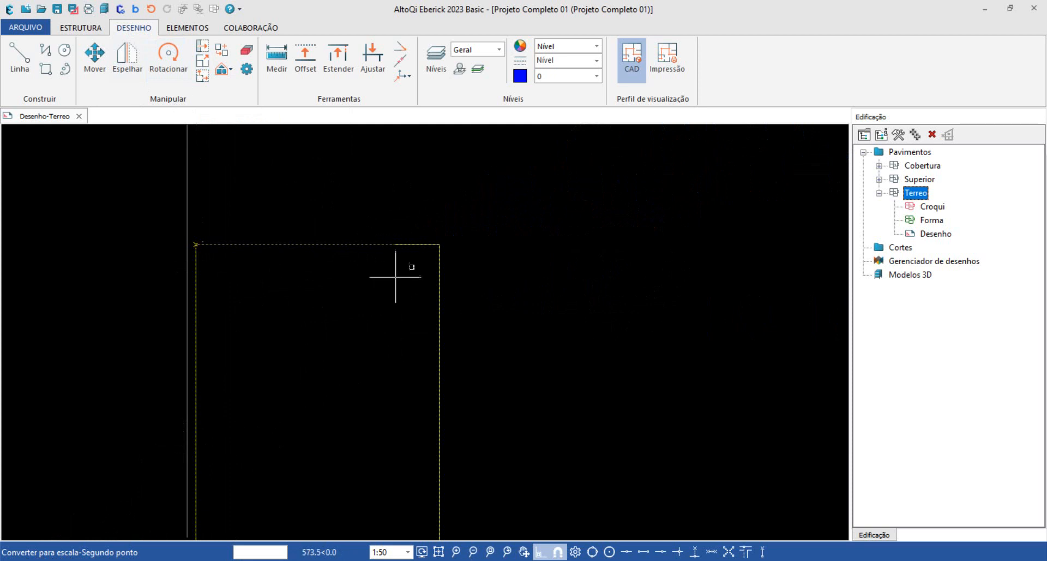
left_click(433, 245)
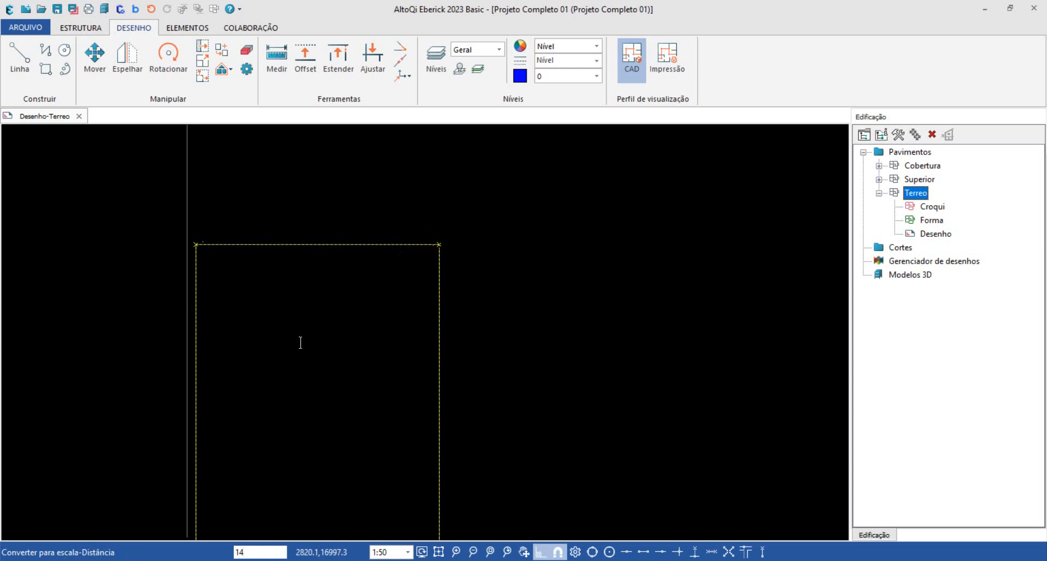
key("Return")
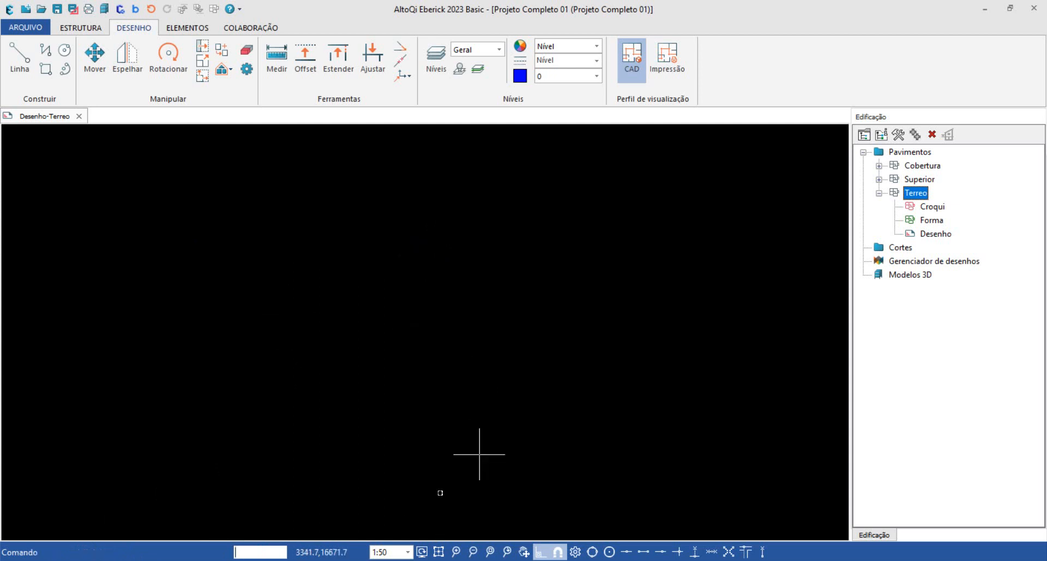
Check the converted scale by measuring the short upper edge of the pillar in the garage's lower outer corner.
left_click(445, 552)
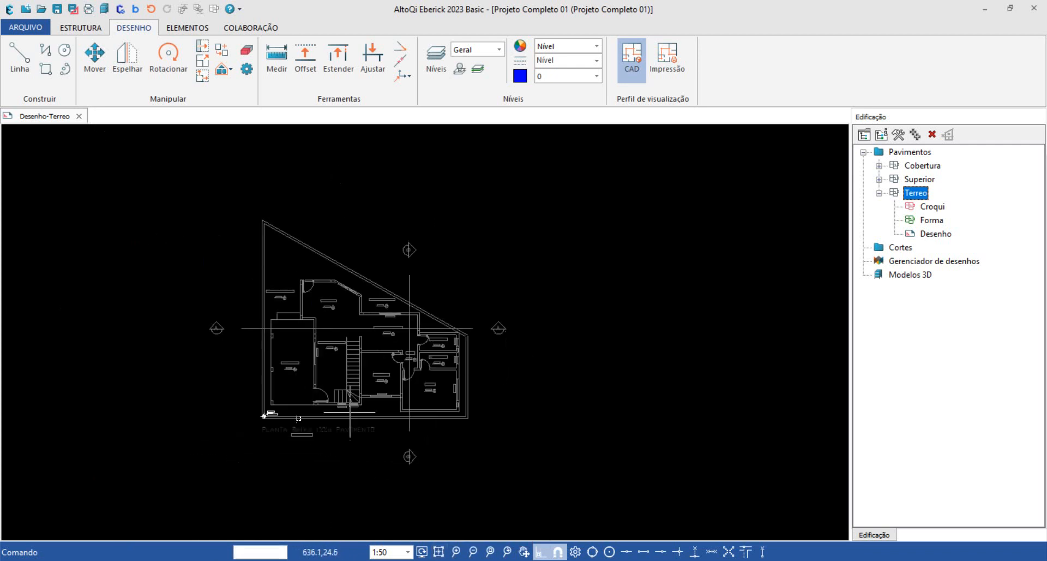
scroll(349, 412, "up", 8)
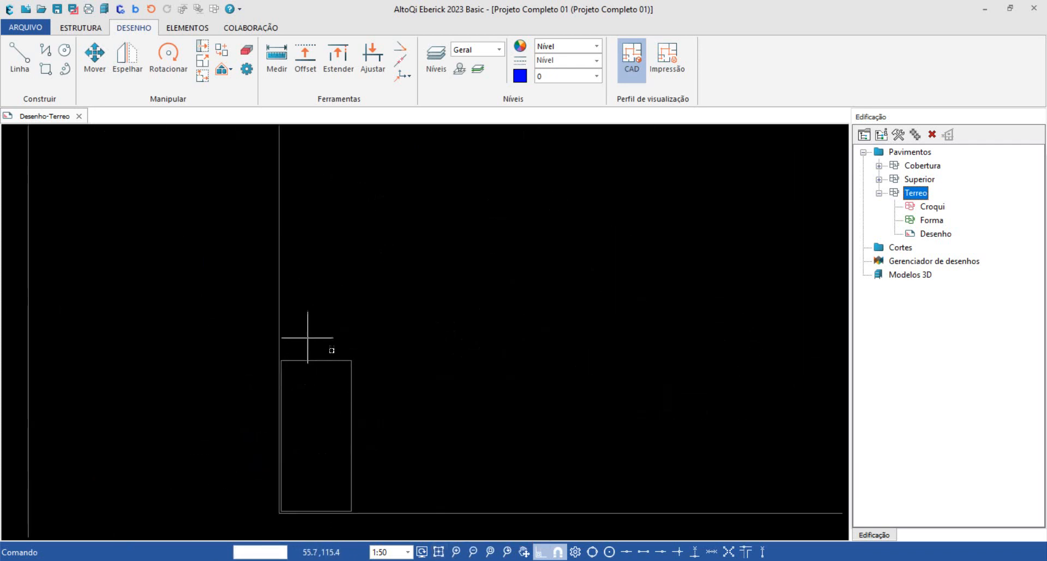
middle_click_drag(322, 294, 358, 281)
middle_click_drag(382, 238, 379, 191)
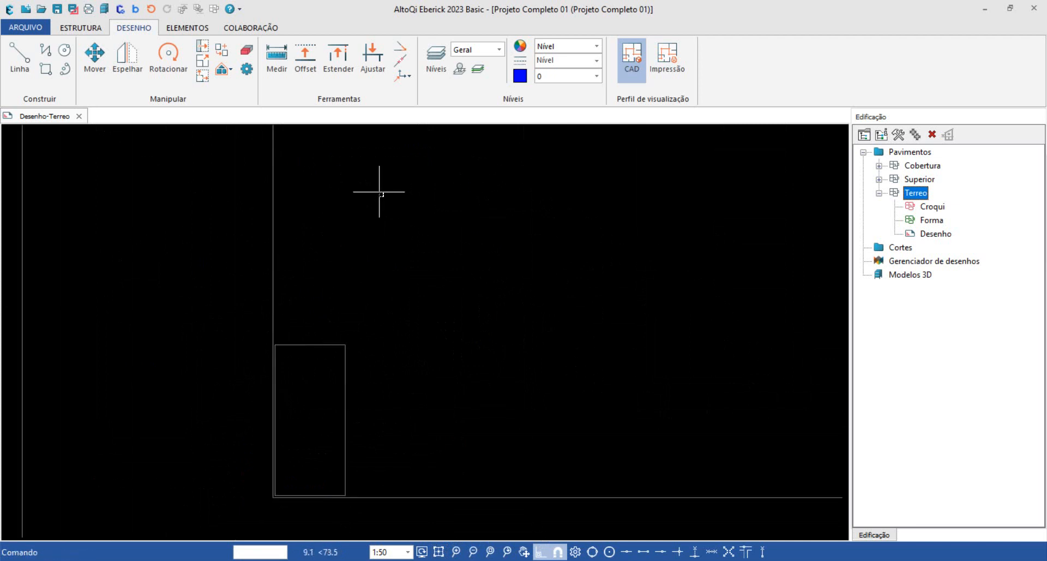
left_click(278, 60)
scroll(307, 383, "up", 3)
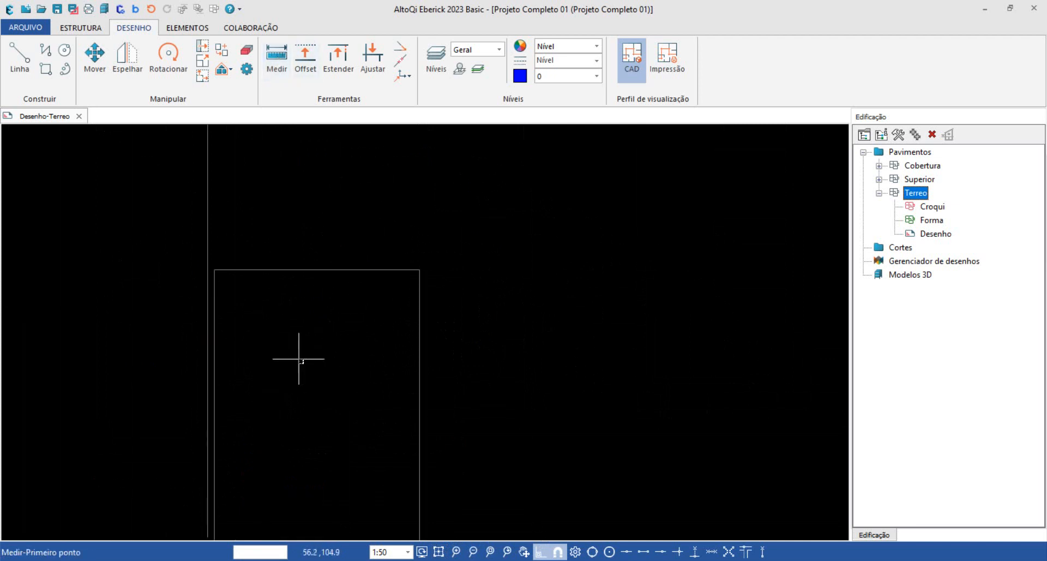
left_click(214, 269)
left_click(418, 270)
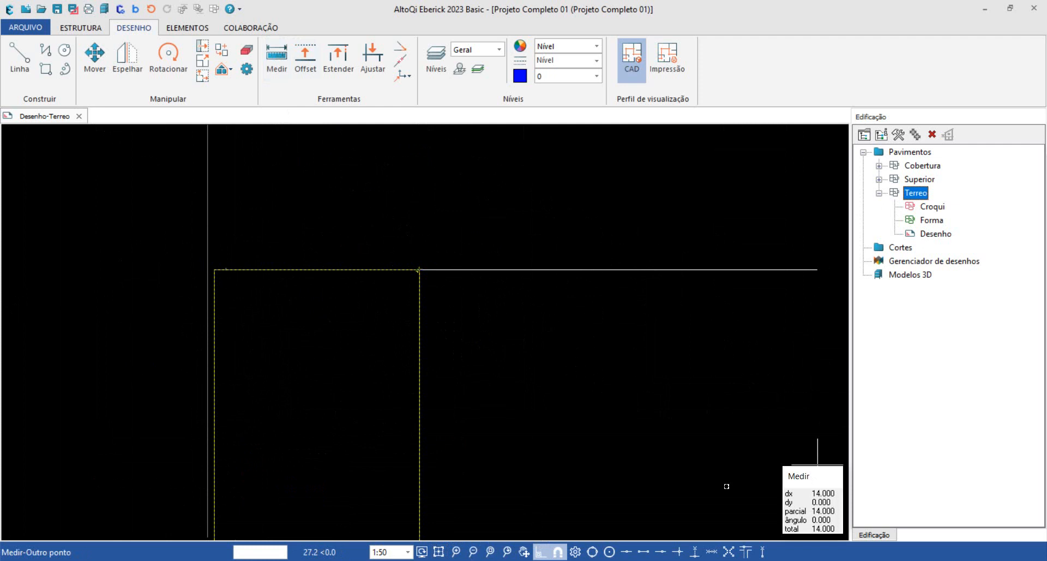
key("Escape")
Close the Terreo floor's Desenho and open its Croqui.
scroll(456, 327, "down", 3)
scroll(428, 392, "up", 2)
scroll(424, 330, "down", 2)
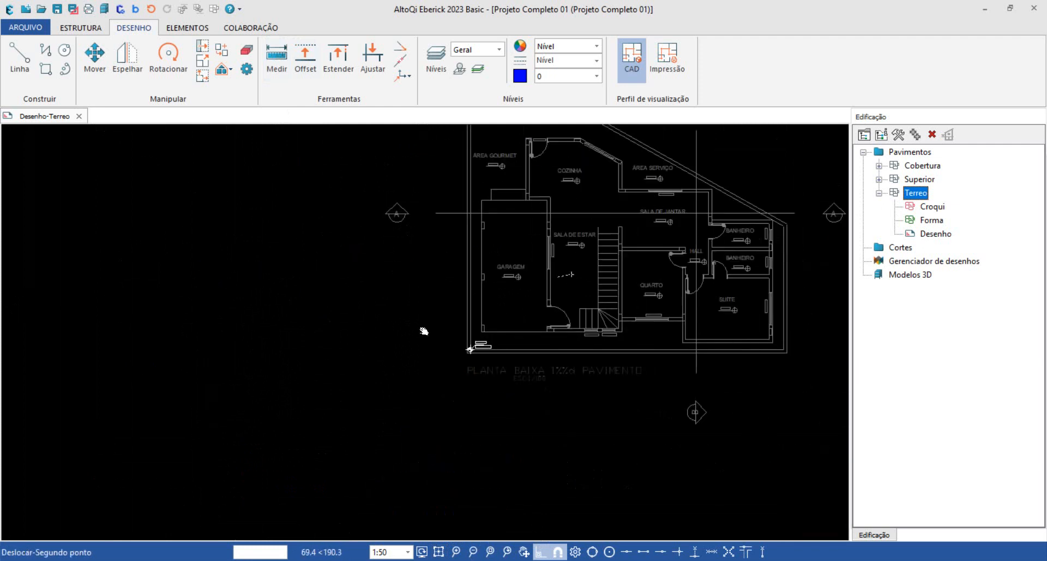
middle_click_drag(571, 274, 408, 332)
middle_click_drag(444, 265, 421, 281)
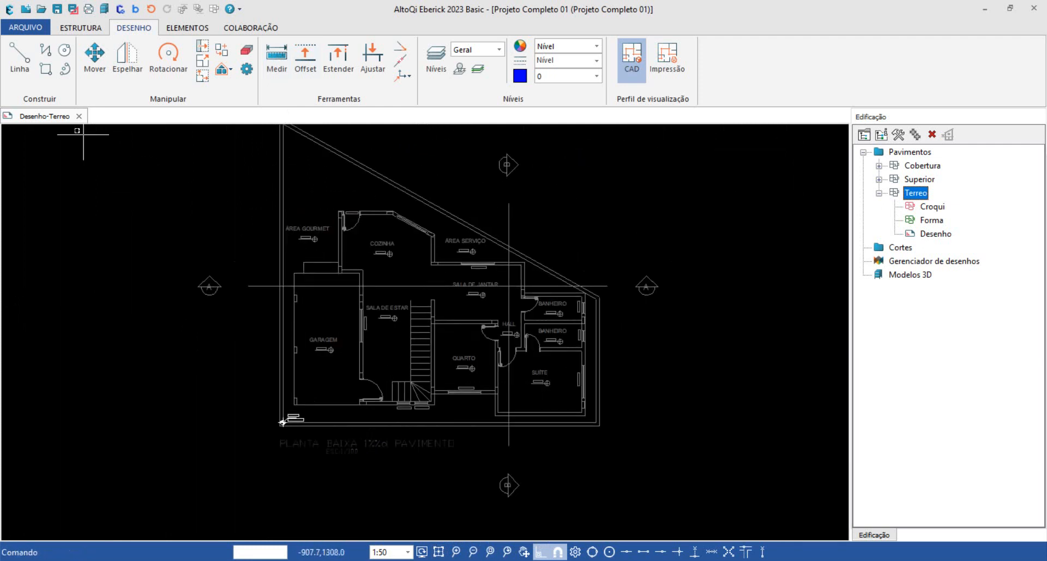
left_click(79, 116)
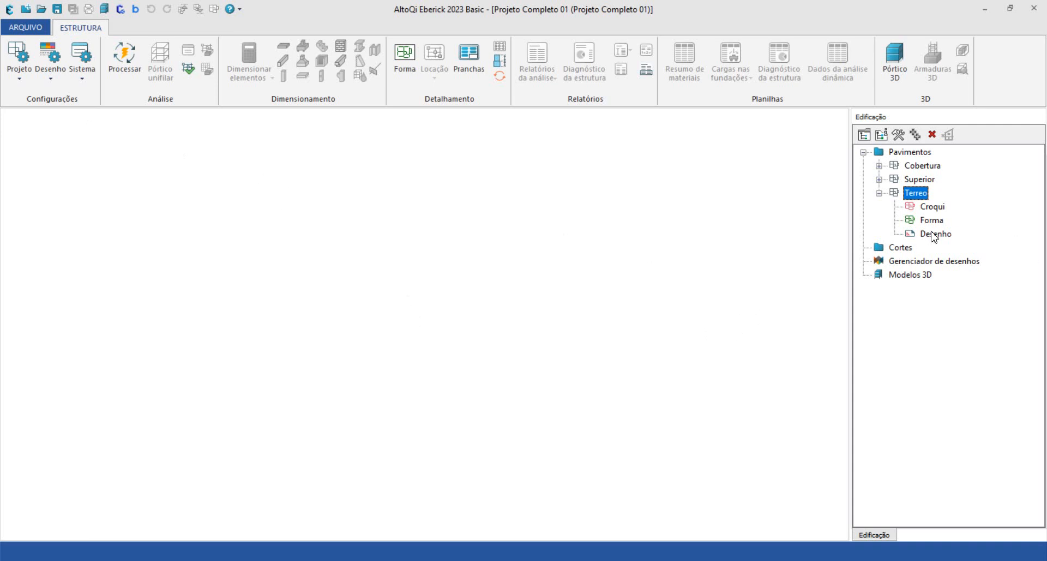
double_click(933, 207)
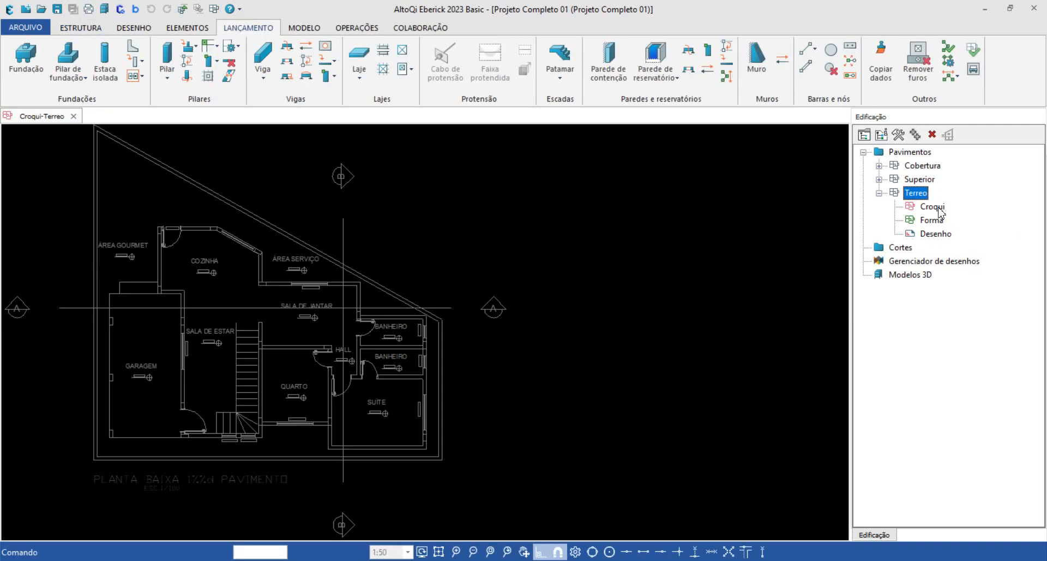
Examine the scaled Terreo floor plan in the Croqui, from the whole lot down to the individual rooms.
scroll(330, 388, "up", 3)
scroll(302, 341, "down", 1)
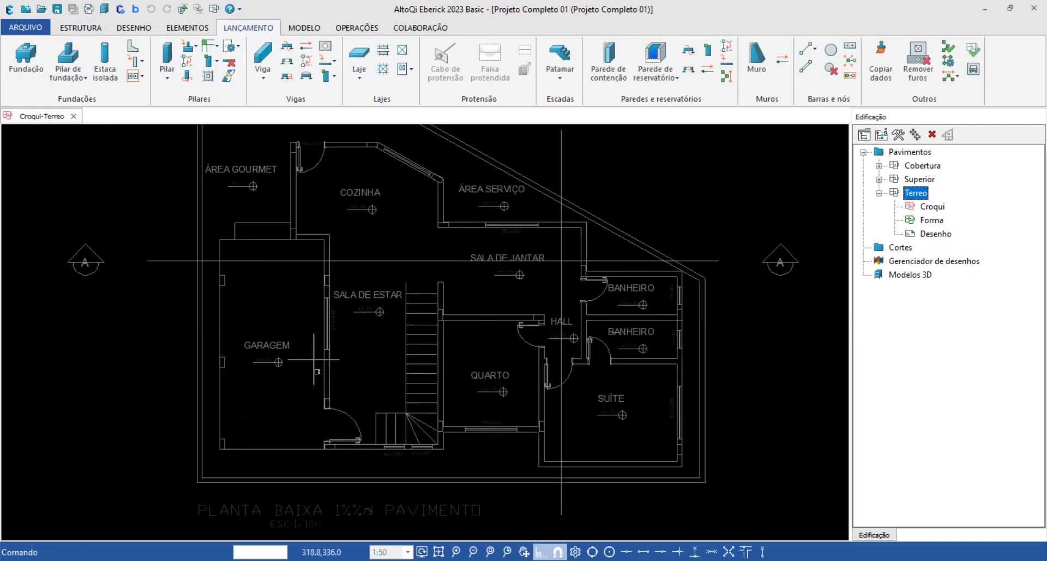
scroll(302, 332, "down", 1)
scroll(302, 332, "down", 3)
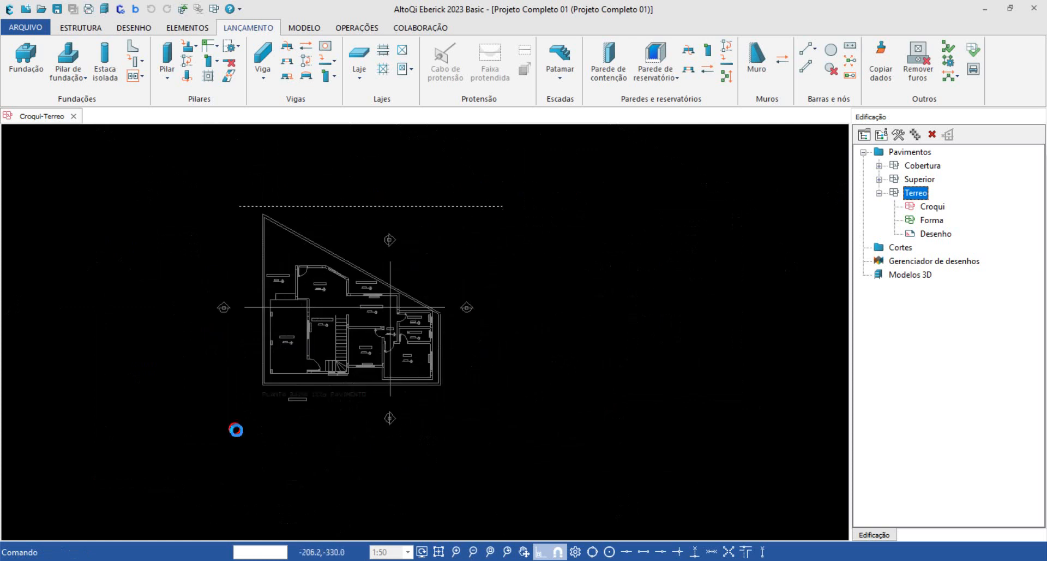
scroll(272, 371, "up", 5)
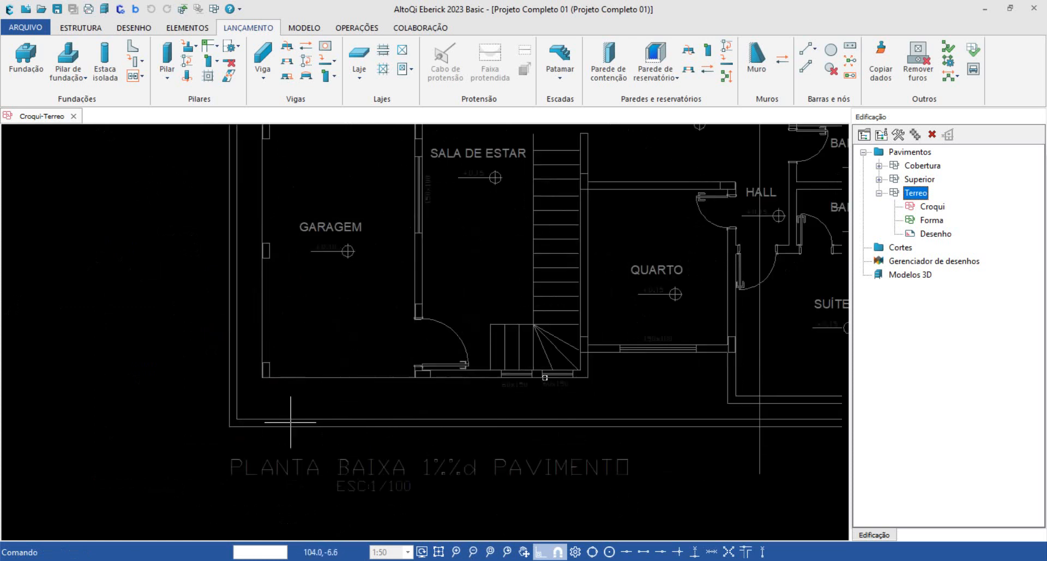
left_click(936, 235)
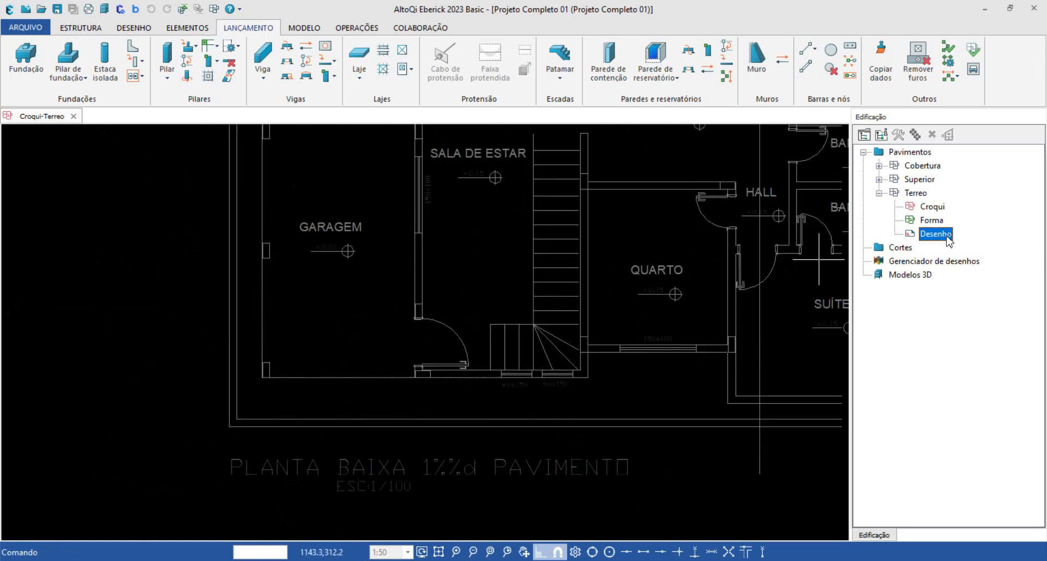
scroll(477, 275, "down", 3)
middle_click_drag(477, 275, 370, 274)
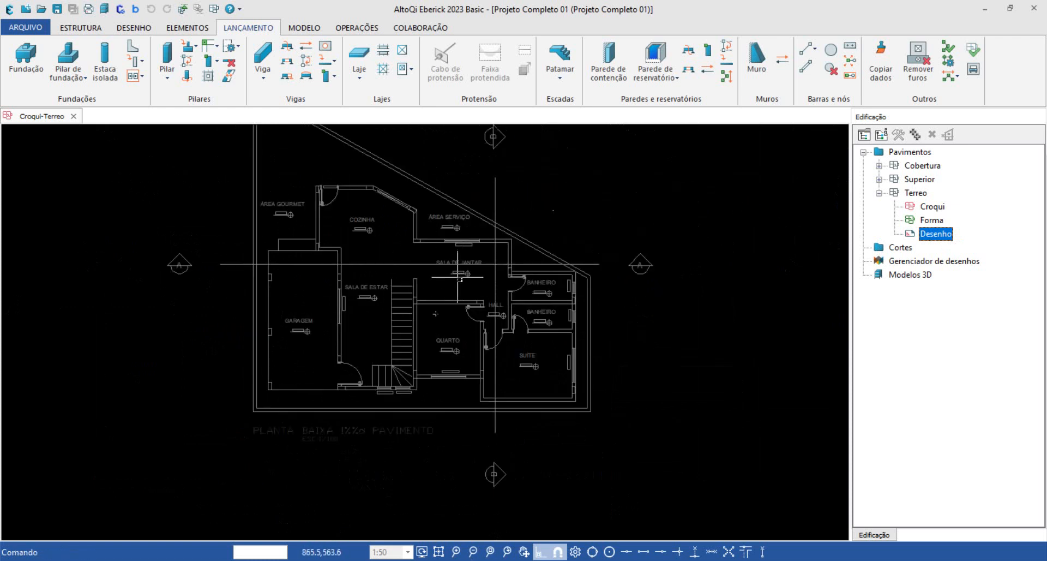
scroll(496, 277, "down", 1)
scroll(400, 267, "up", 2)
middle_click_drag(661, 215, 565, 269)
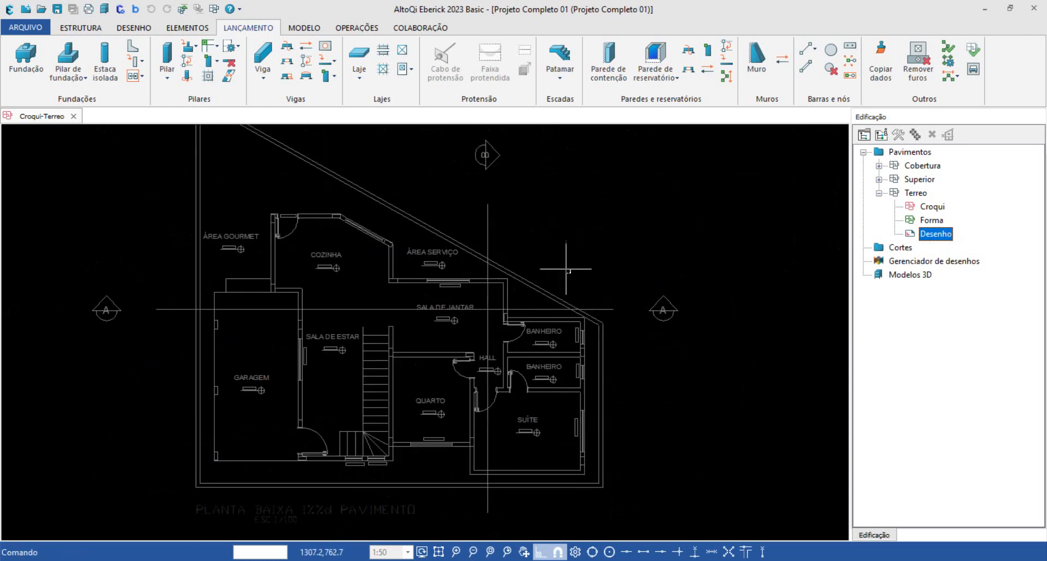
scroll(565, 268, "up", 2)
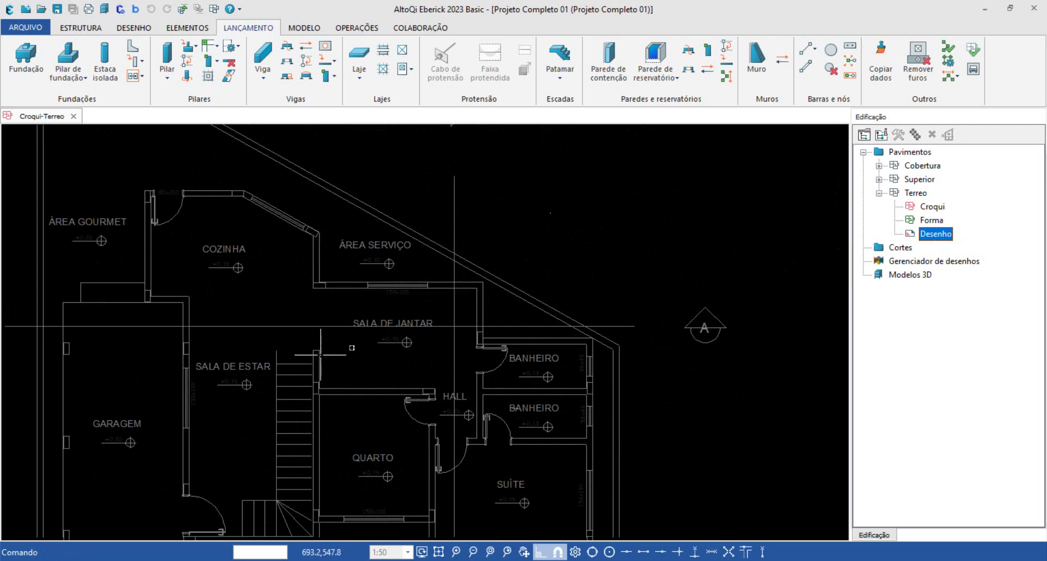
scroll(419, 309, "up", 2)
scroll(433, 324, "down", 6)
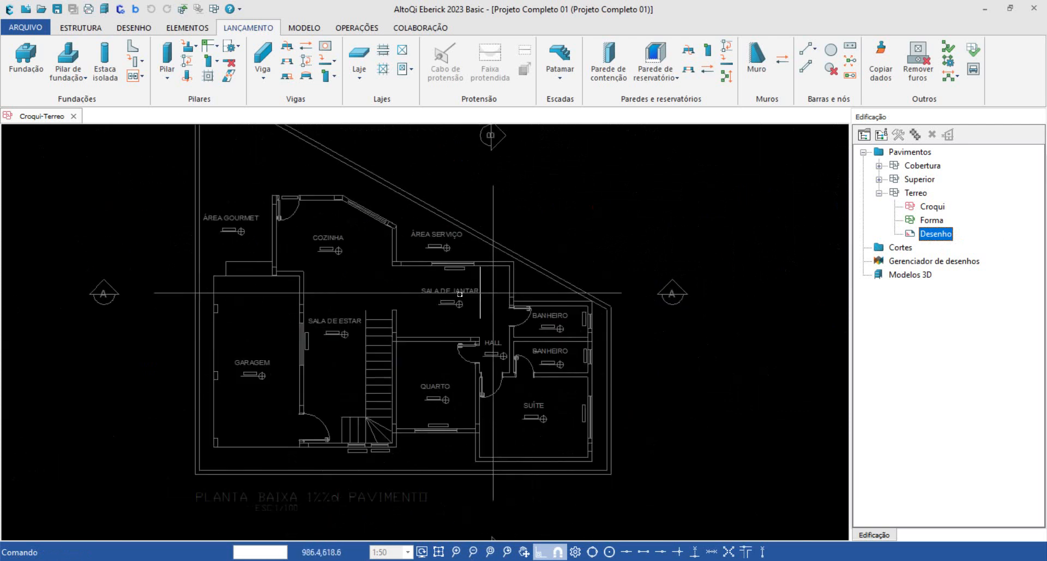
middle_click_drag(458, 271, 343, 268)
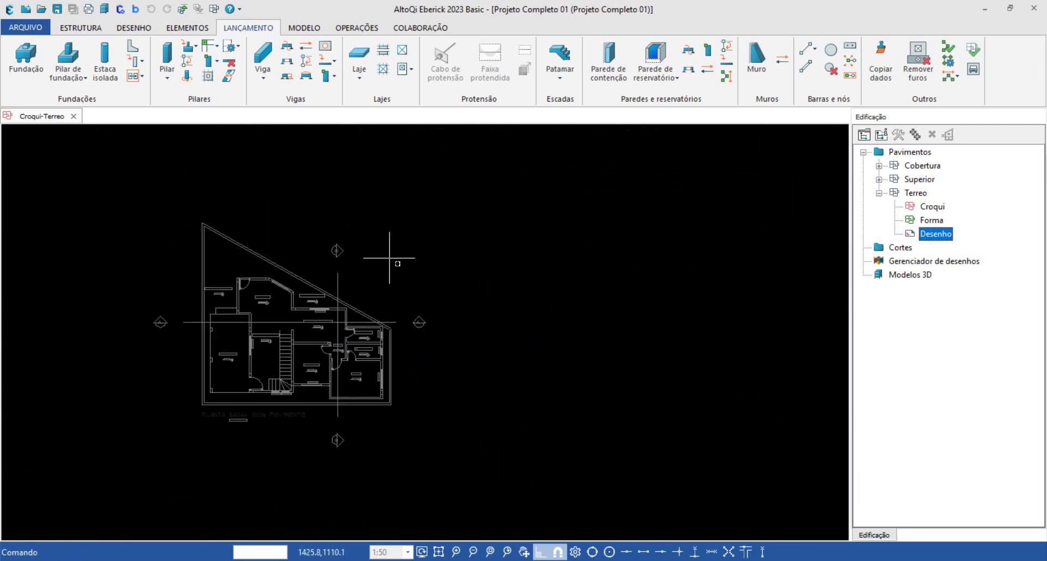
Open the Desenho of the Superior floor.
left_click(879, 193)
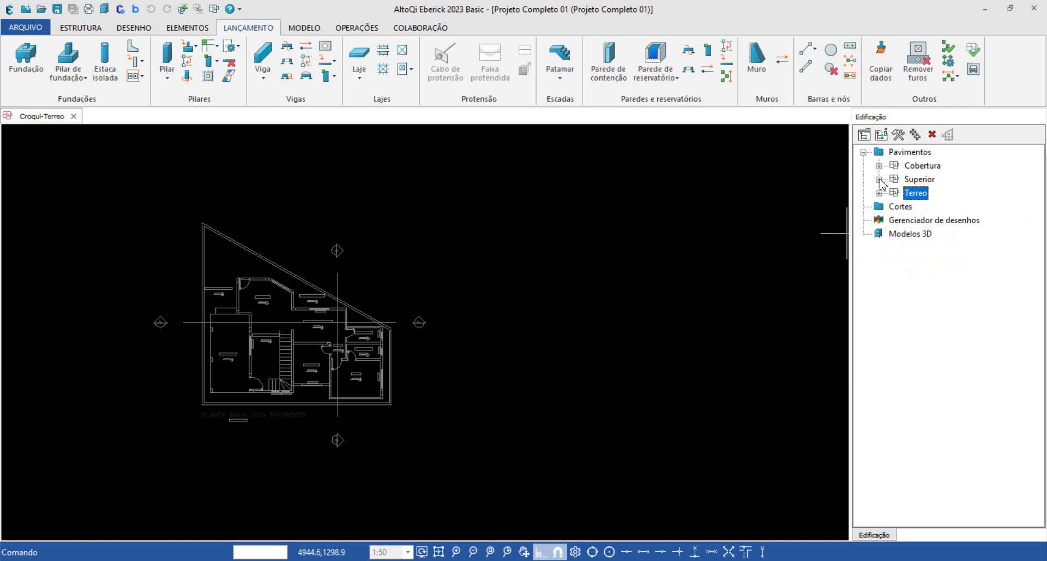
left_click(879, 180)
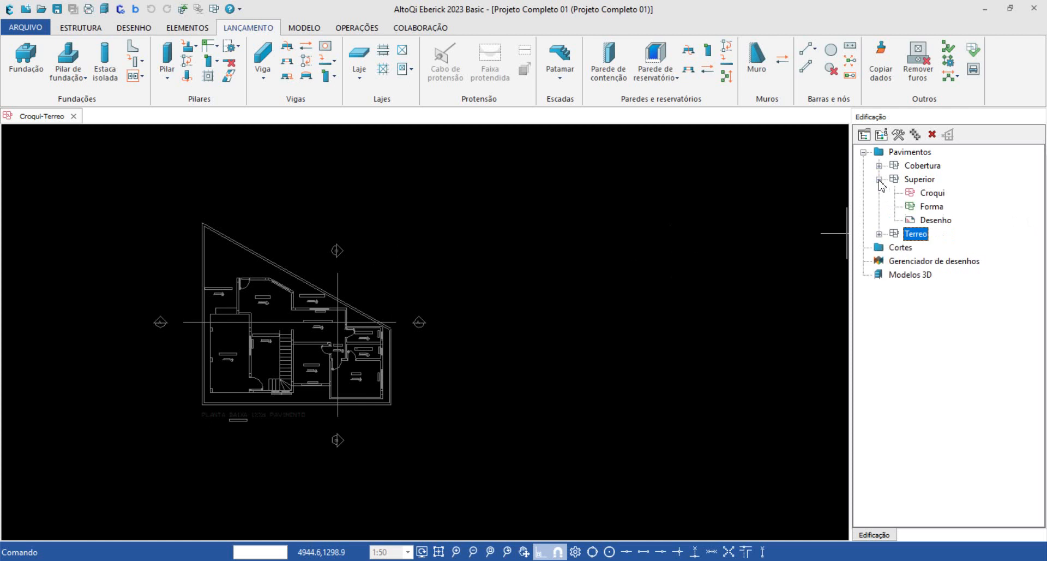
double_click(933, 220)
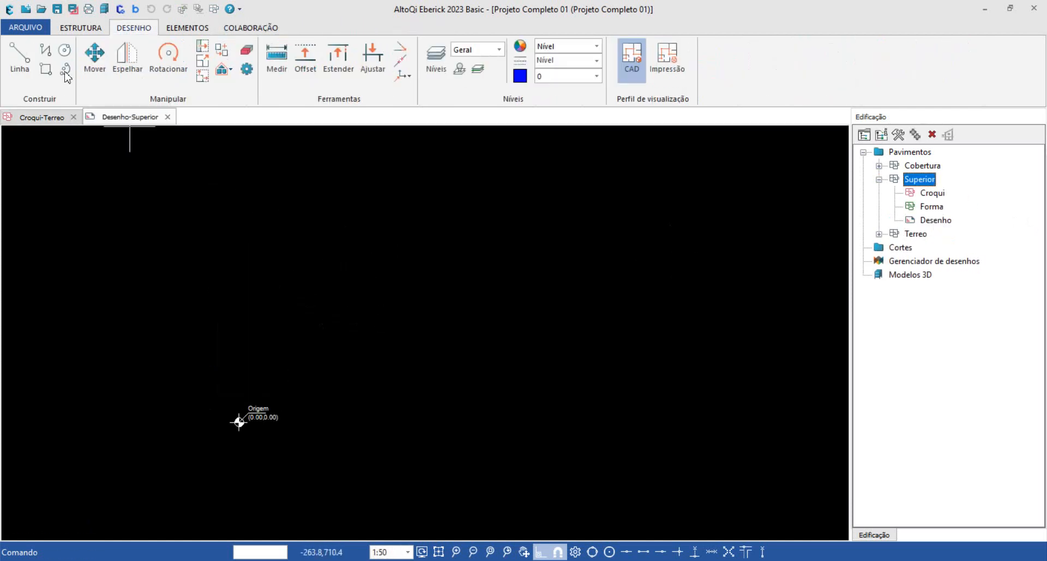
Import Arq_Base.dwg into the Superior Desenho without scale conversion, keeping the original drawing levels, and move it close to the origin.
left_click(26, 27)
mouse_move(52, 77)
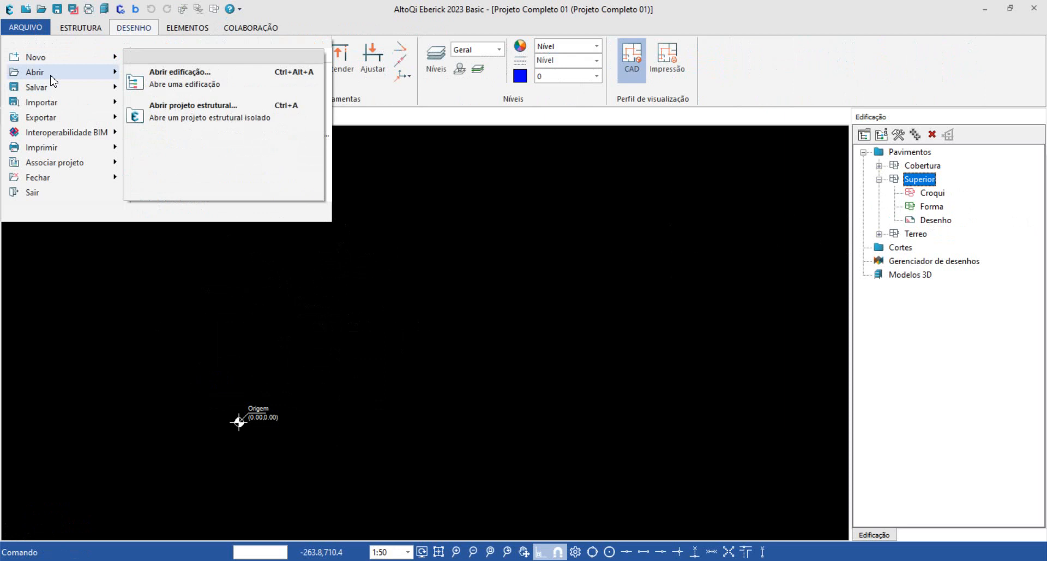
mouse_move(66, 110)
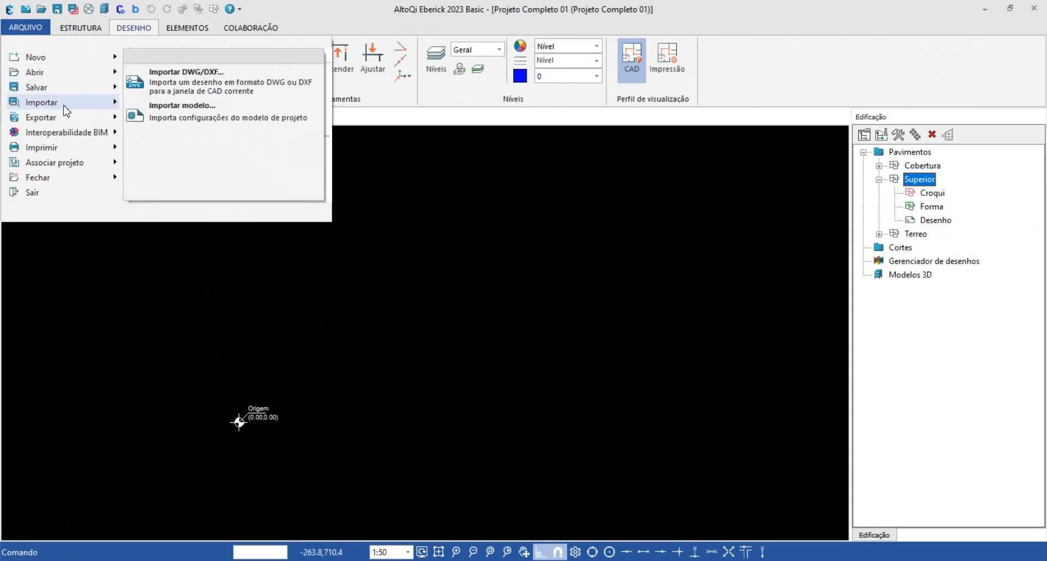
left_click(207, 85)
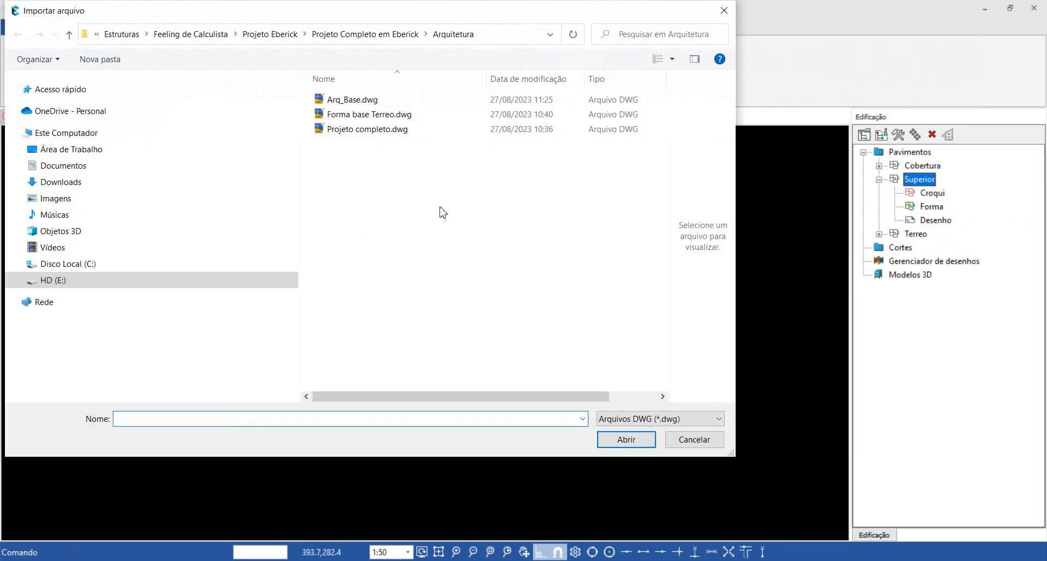
left_click(354, 104)
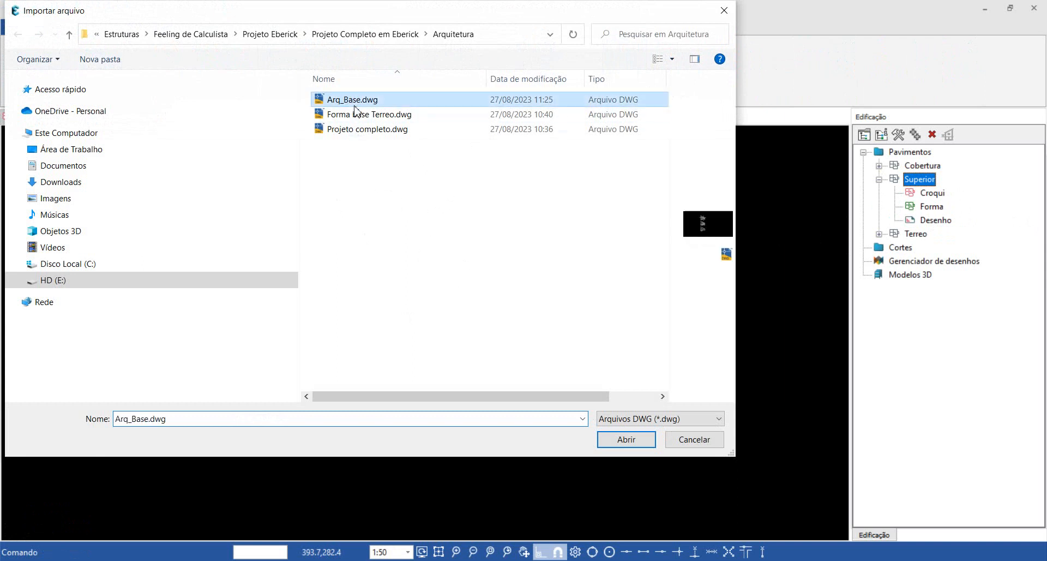
left_click(627, 439)
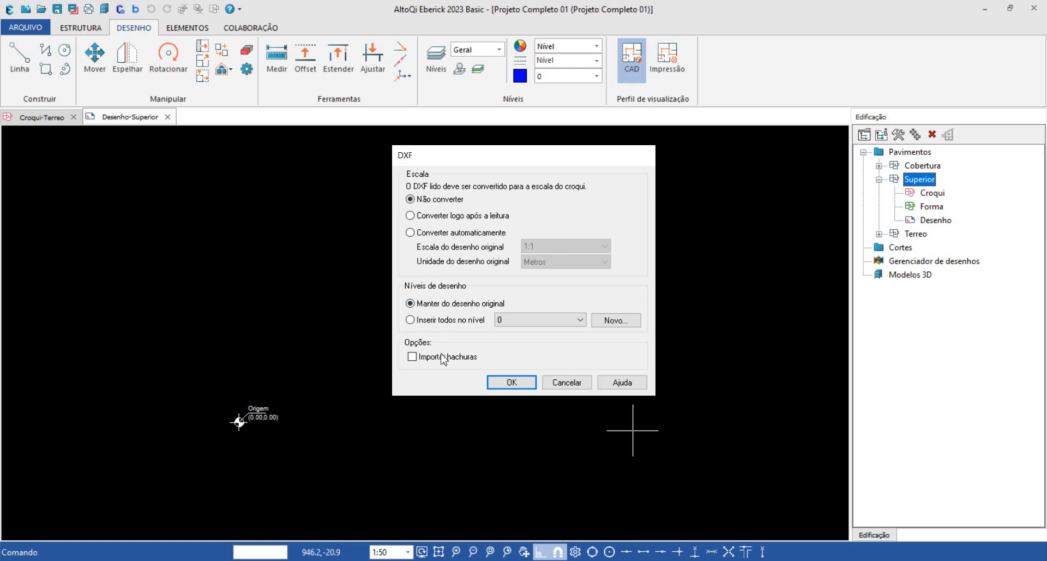
left_click(511, 382)
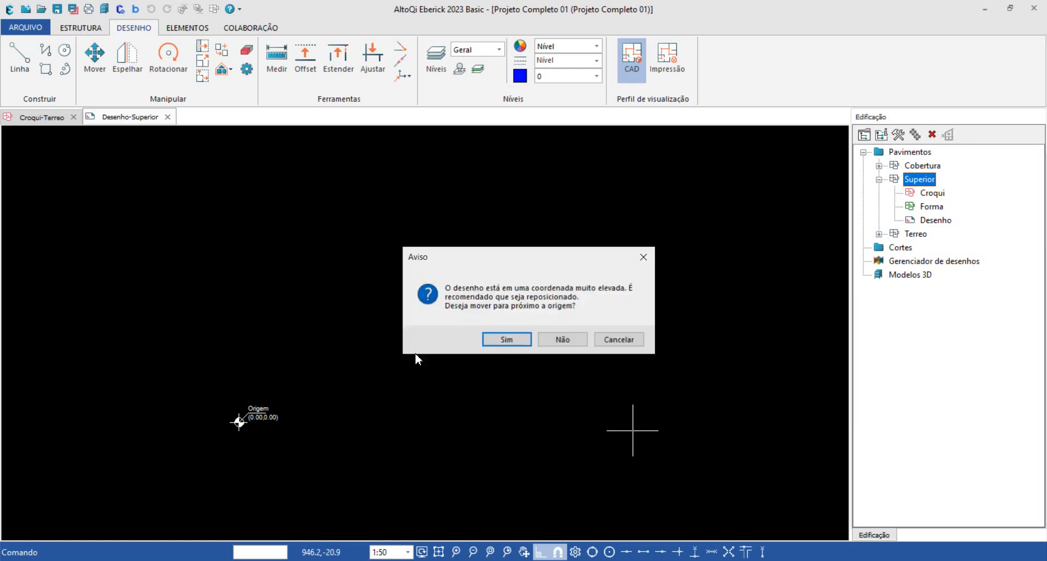
left_click(493, 343)
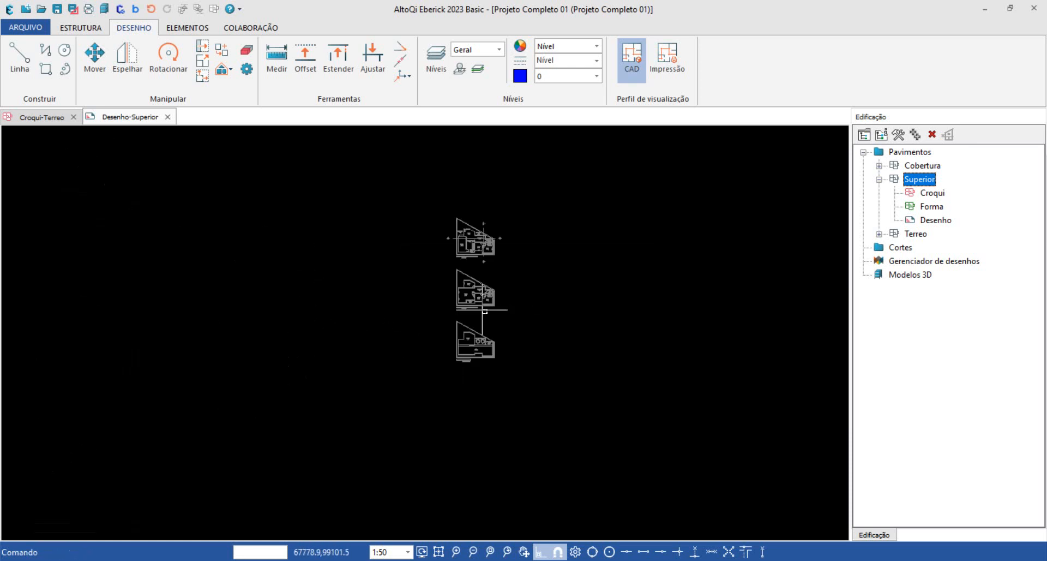
Delete the first-floor plan with section markers and the Cobertura plan, keeping only the second-floor plan.
scroll(509, 218, "up", 3)
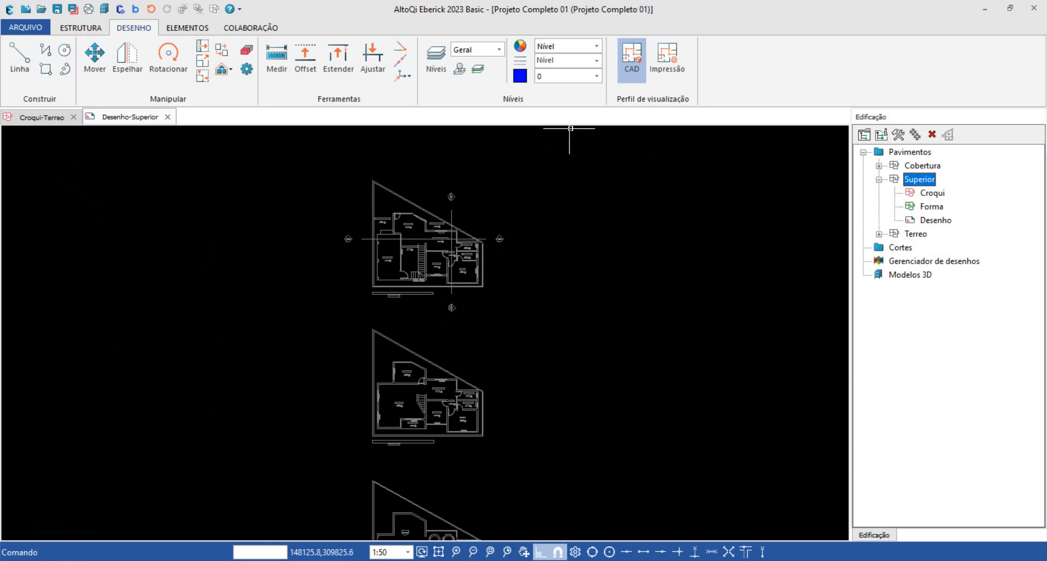
left_click_drag(569, 220, 292, 312)
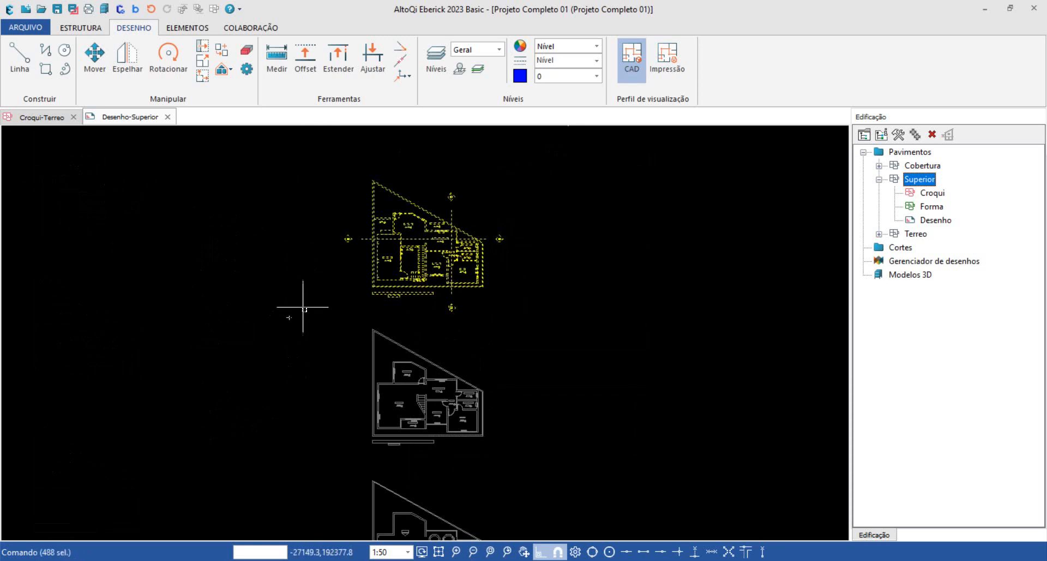
key("Delete")
scroll(367, 310, "down", 2)
scroll(431, 354, "up", 4)
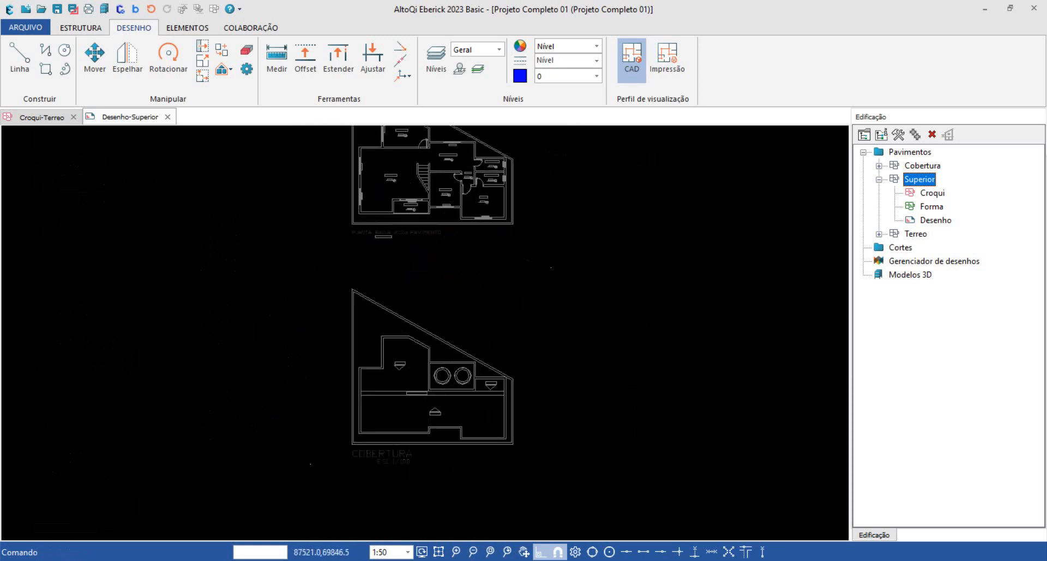
left_click_drag(551, 268, 214, 506)
key("Delete")
scroll(327, 267, "down", 3)
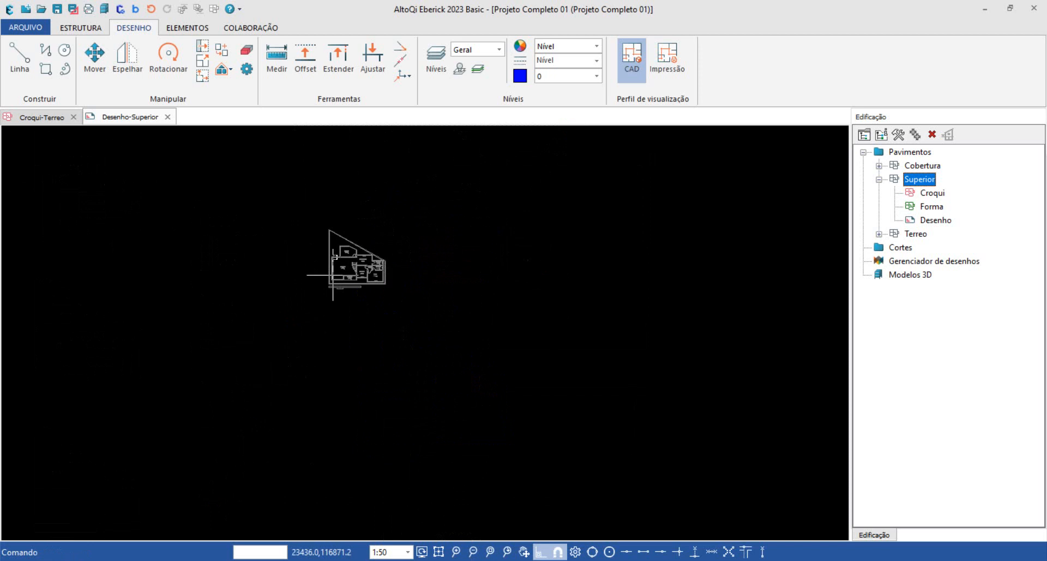
Set the drawing's origin at the inner lower-left corner of the lot's boundary wall.
scroll(345, 336, "up", 10)
scroll(293, 388, "up", 6)
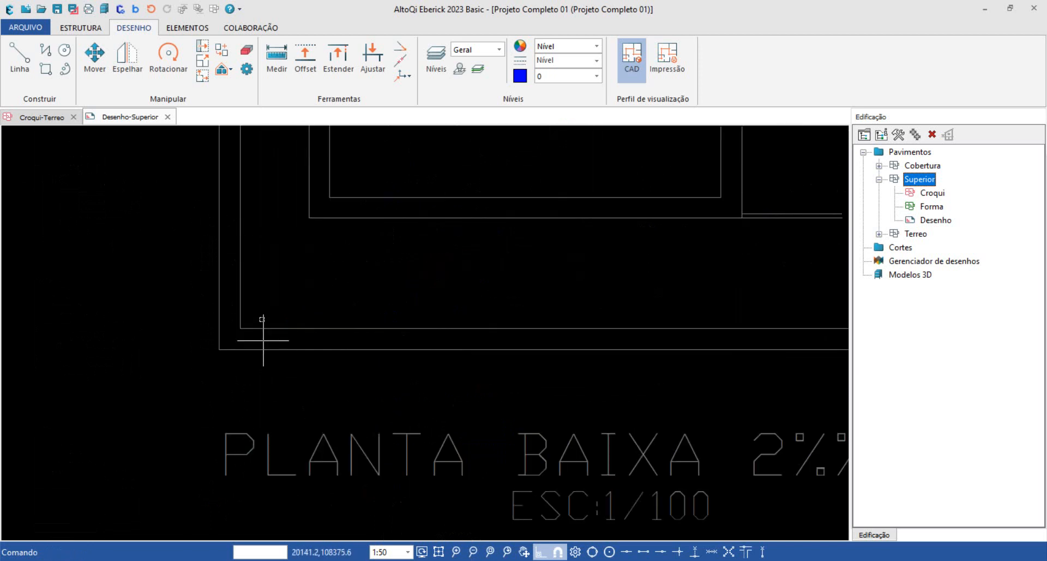
scroll(300, 247, "down", 1)
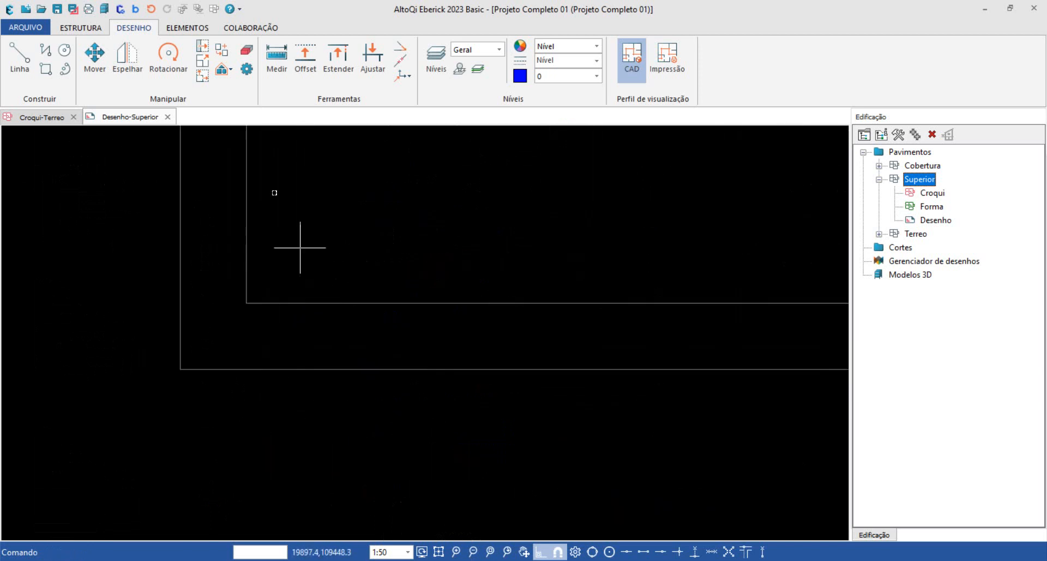
left_click(402, 77)
left_click(262, 304)
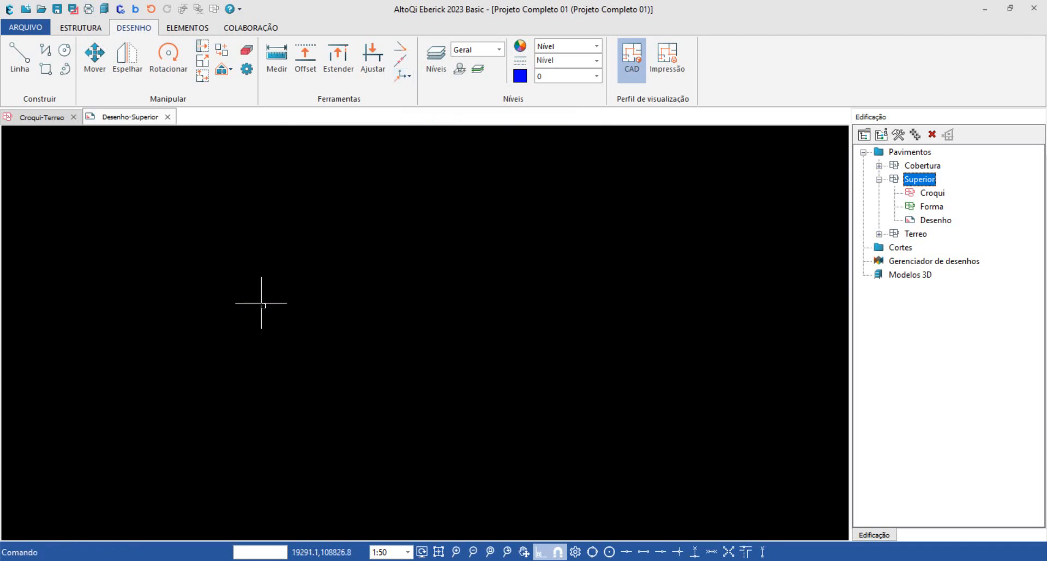
left_click(439, 551)
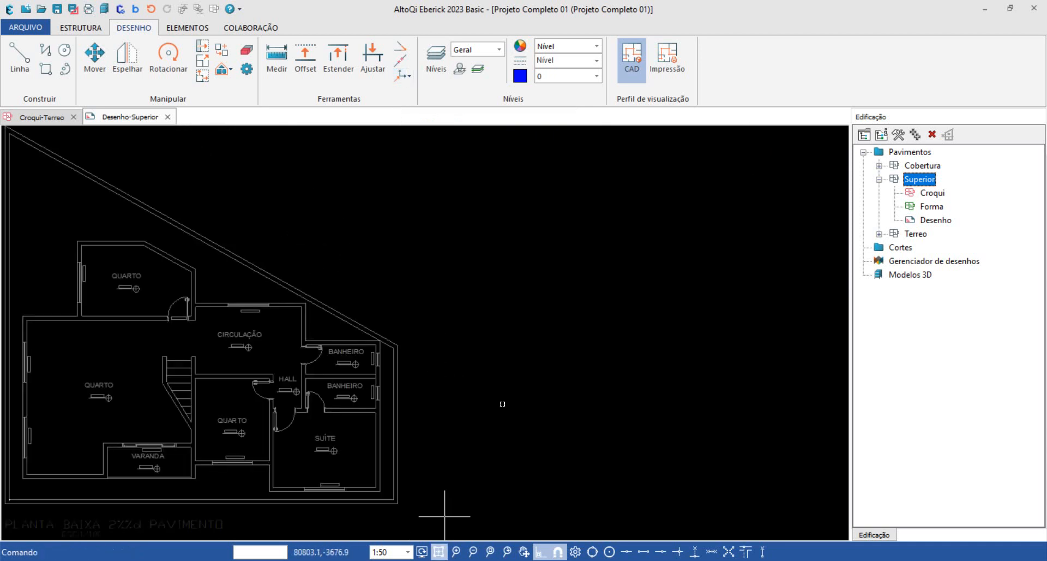
Convert the drawing to scale using the wall thickness beside the Varanda's 200x210 opening as a distance of 15.
scroll(519, 344, "down", 3)
scroll(525, 363, "up", 6)
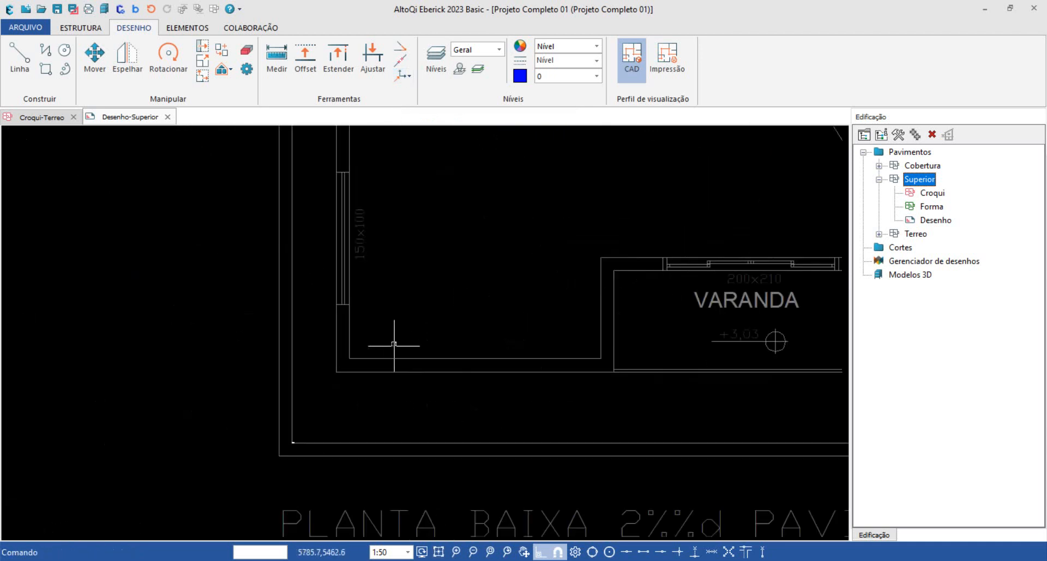
scroll(569, 279, "up", 4)
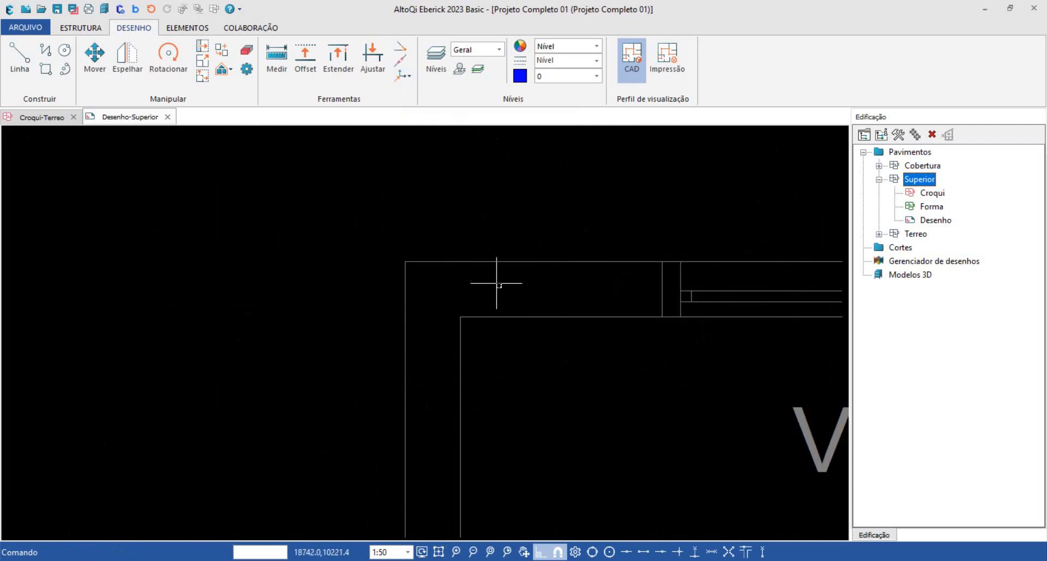
middle_click_drag(594, 307, 365, 286)
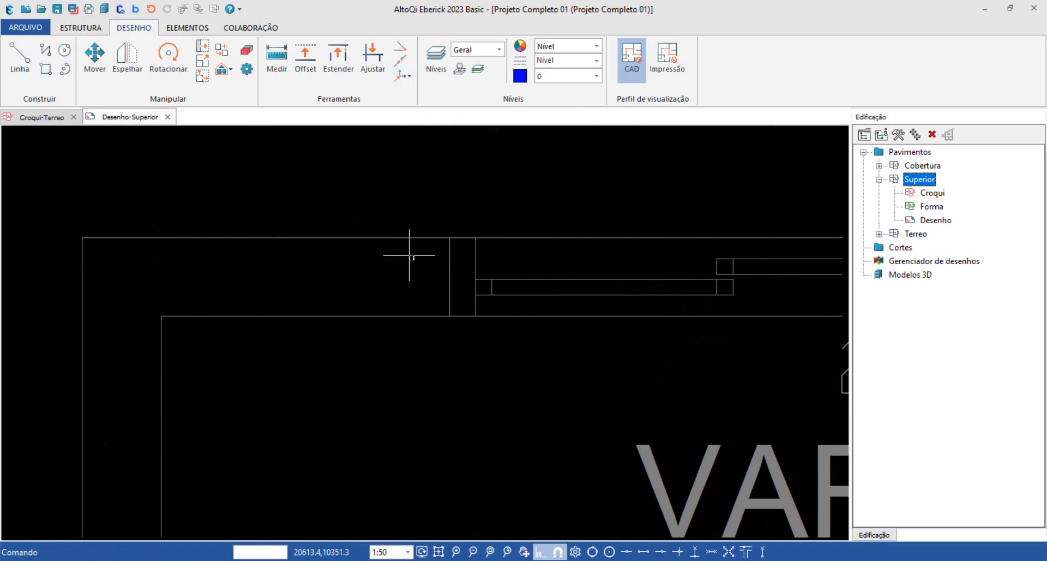
left_click(203, 61)
scroll(416, 278, "up", 2)
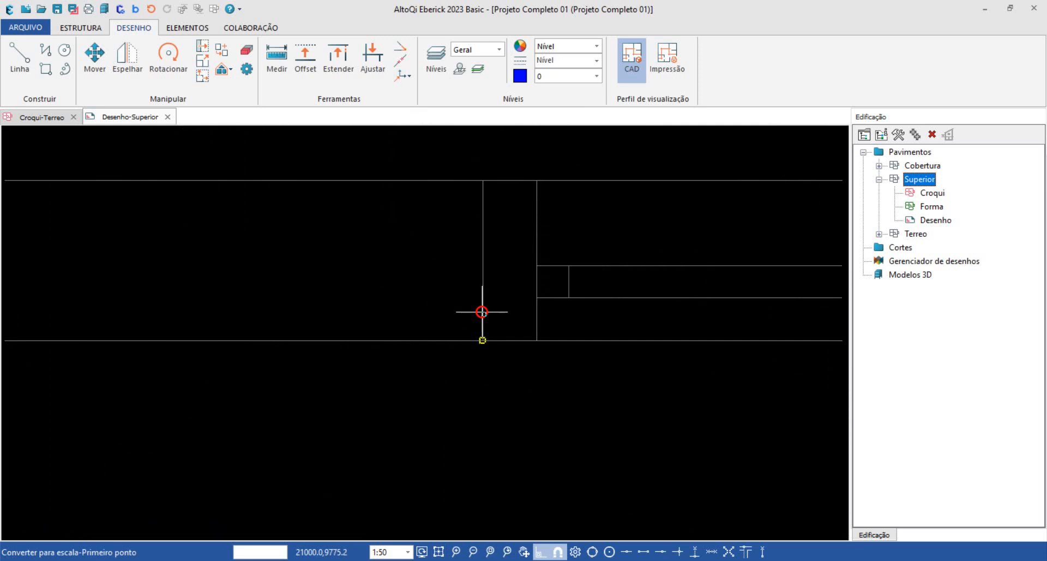
left_click(482, 339)
left_click(483, 182)
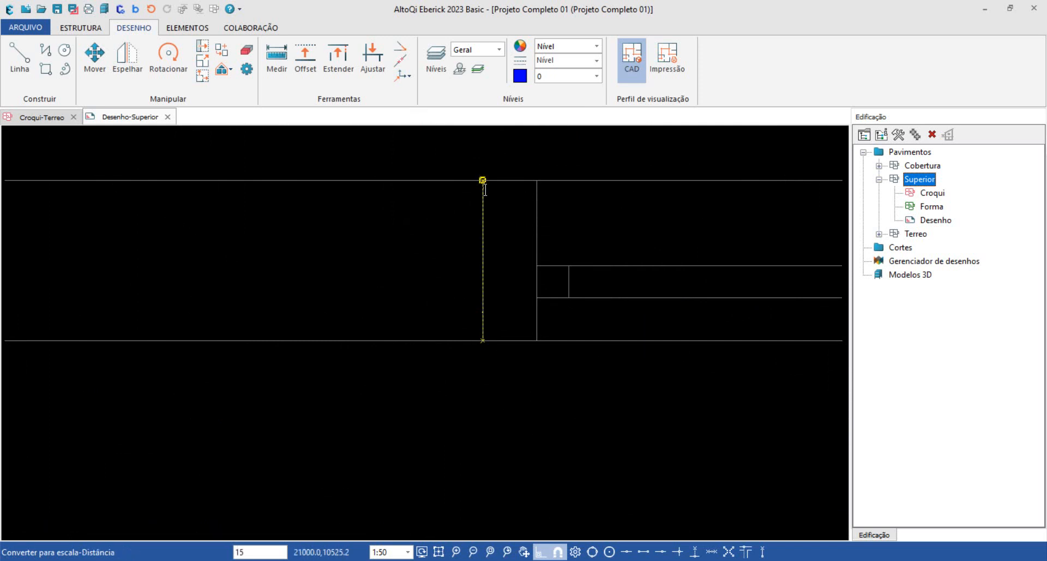
key("Return")
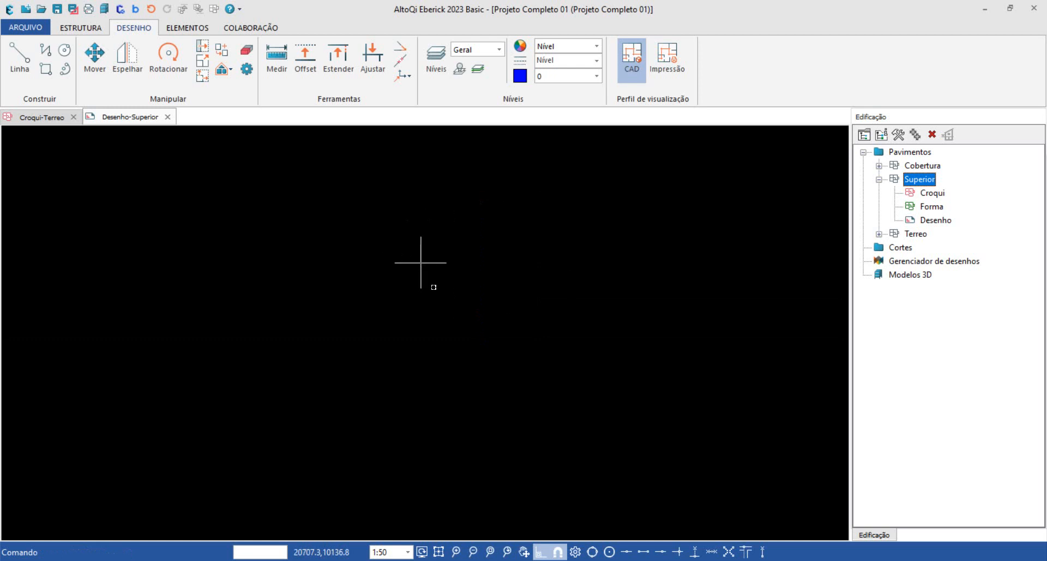
left_click(438, 551)
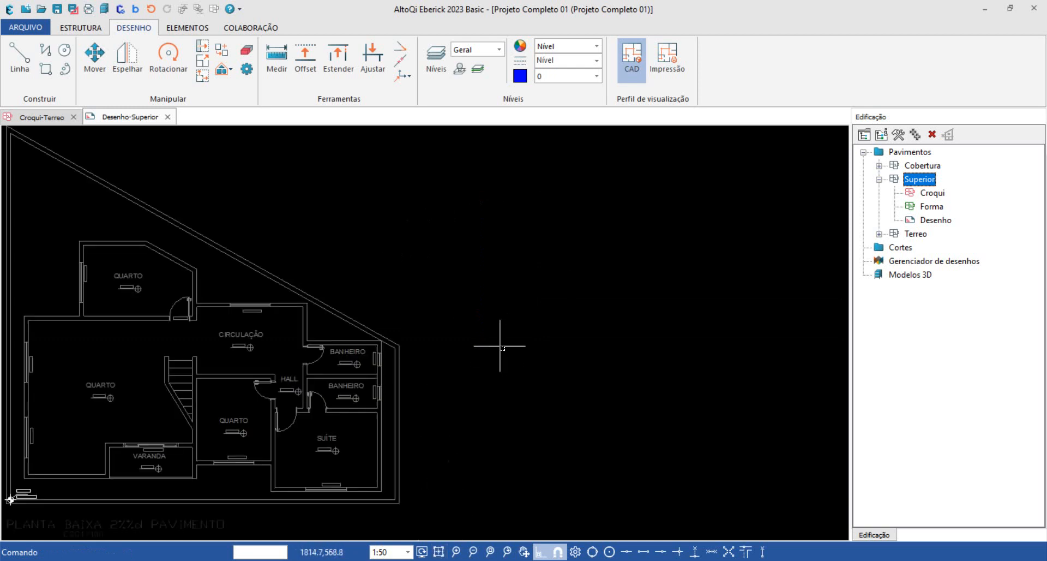
scroll(496, 350, "down", 2)
scroll(346, 378, "up", 6)
middle_click_drag(324, 341, 386, 304)
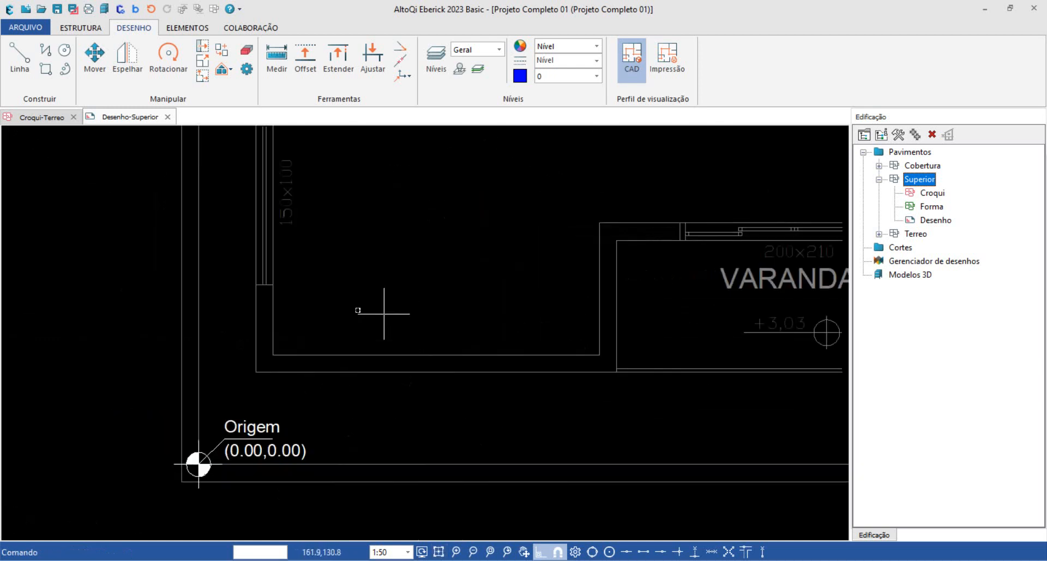
Measure the wall thickness at the end of the 150x100 window near the origin to check the Superior drawing's scale.
scroll(280, 275, "up", 4)
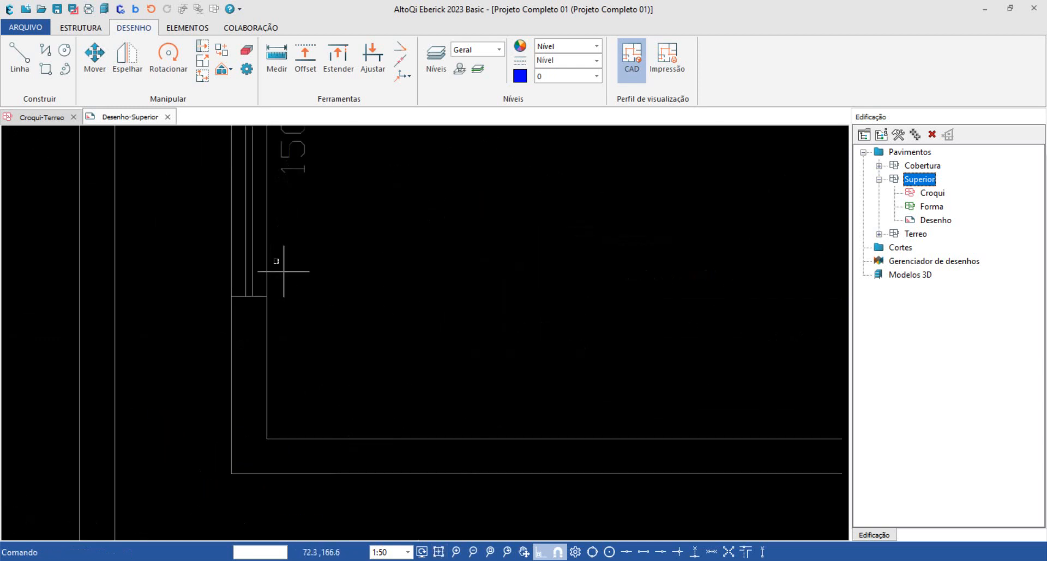
left_click(277, 60)
scroll(240, 349, "up", 3)
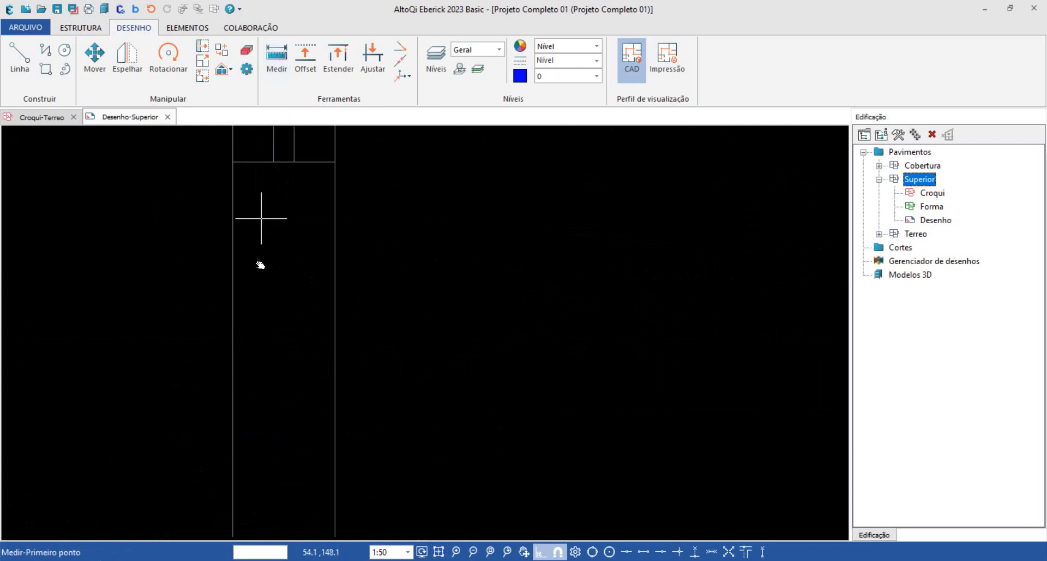
middle_click_drag(260, 264, 235, 371)
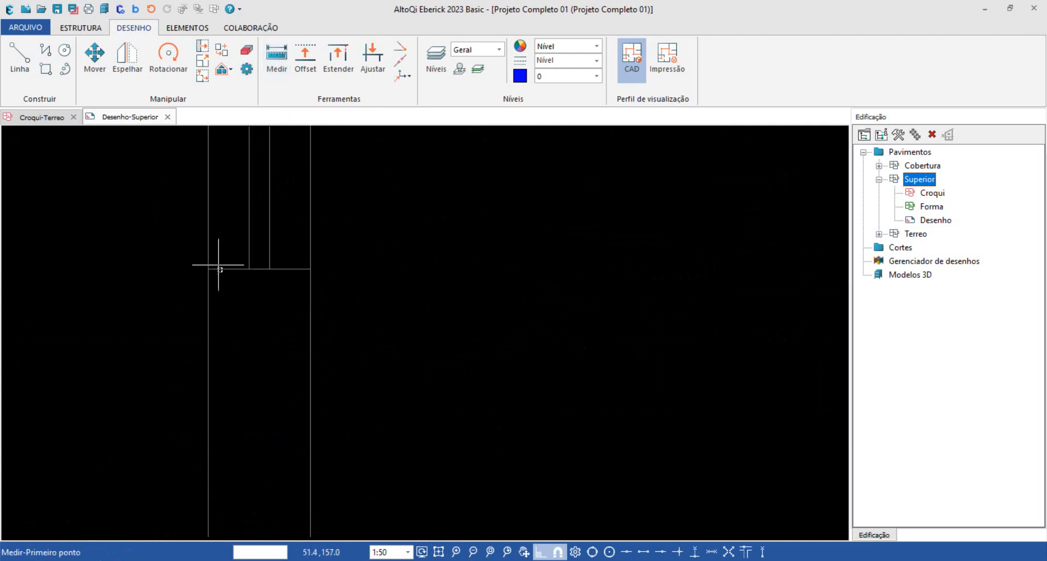
left_click(310, 269)
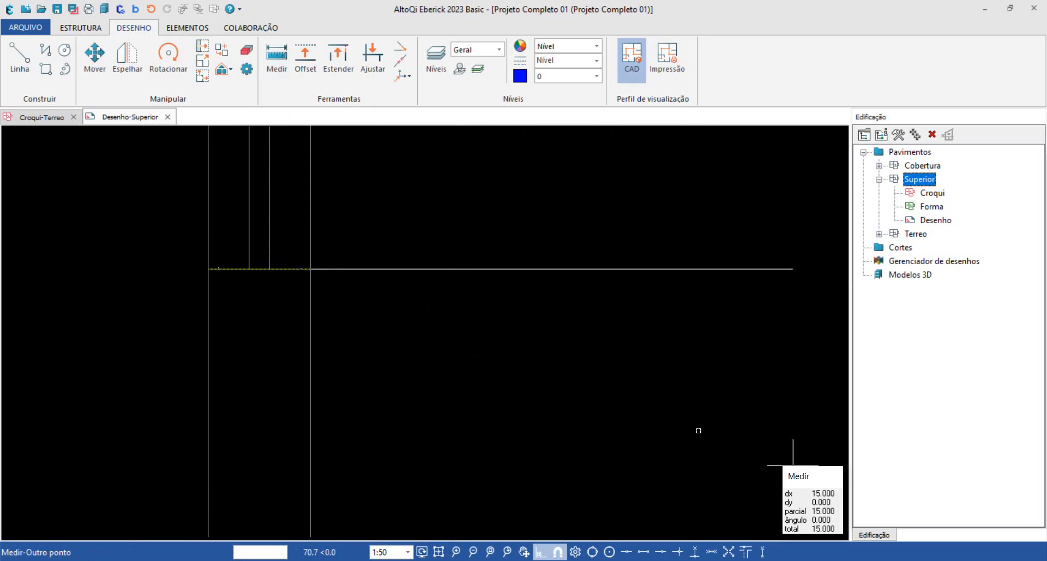
key("Escape")
scroll(330, 306, "down", 5)
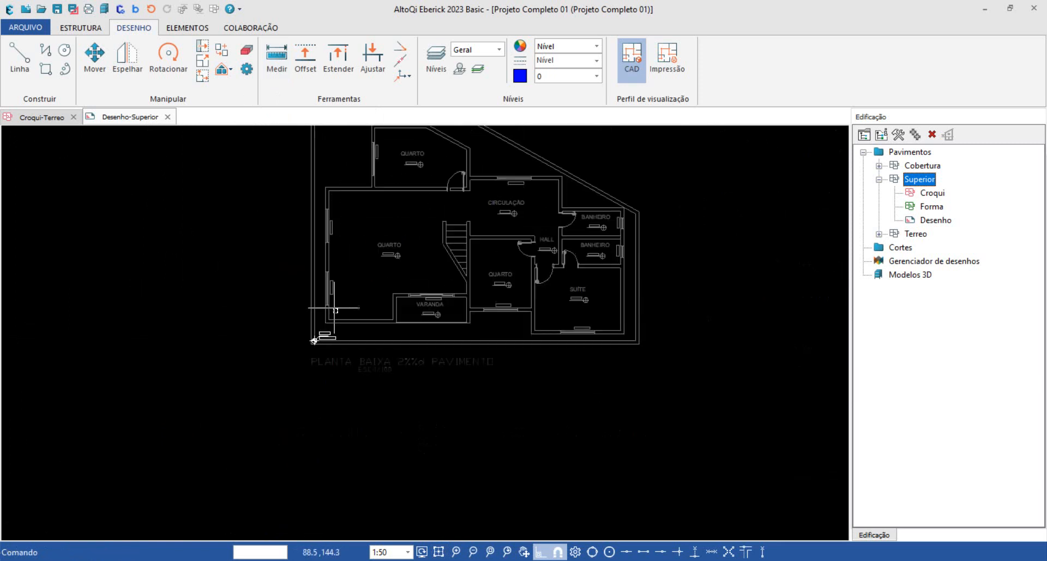
scroll(336, 309, "down", 3)
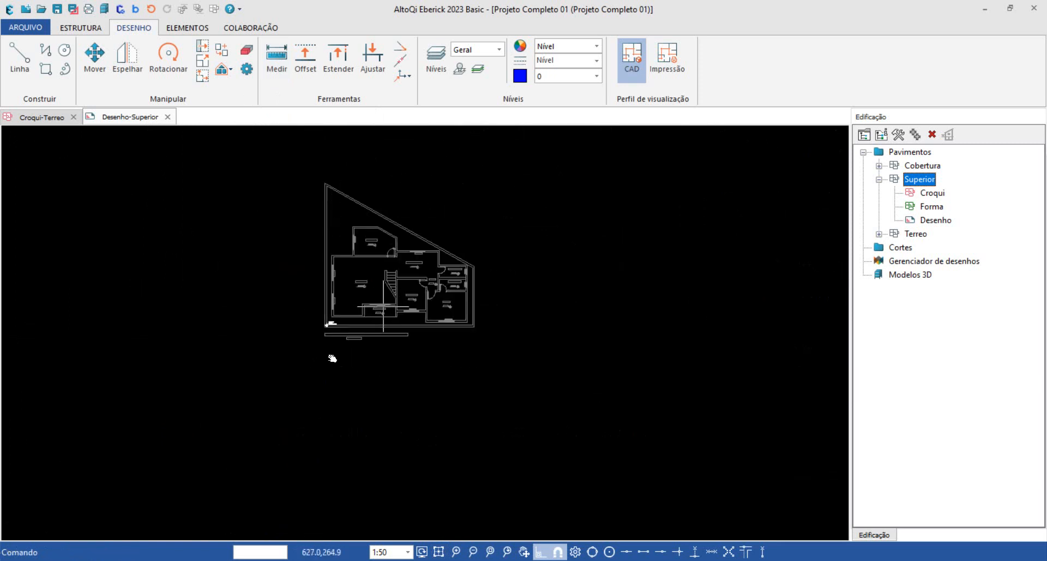
Close the Superior drawing and open the Desenho of the Cobertura floor.
left_click(168, 117)
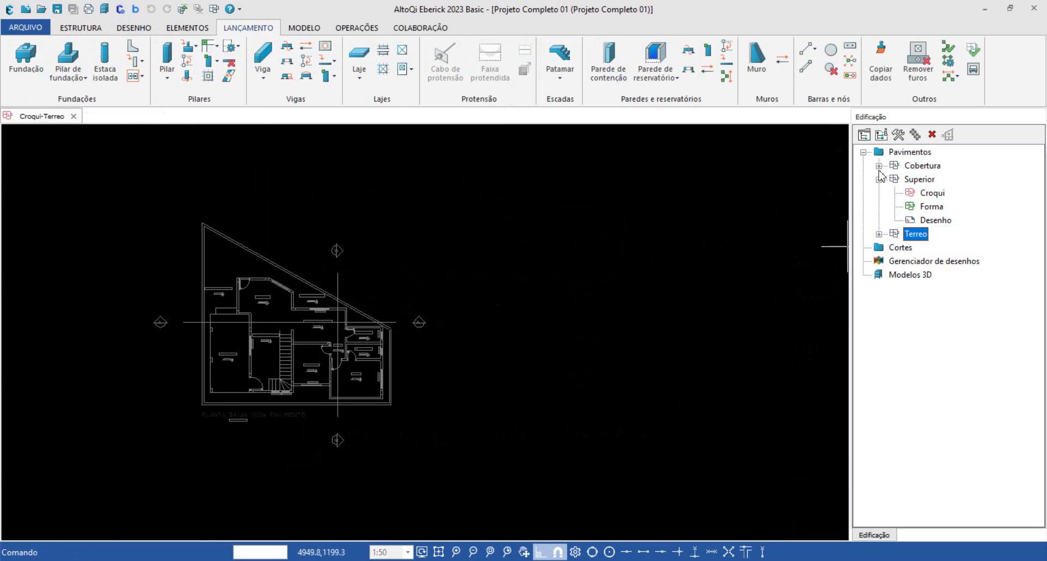
left_click(879, 166)
double_click(935, 206)
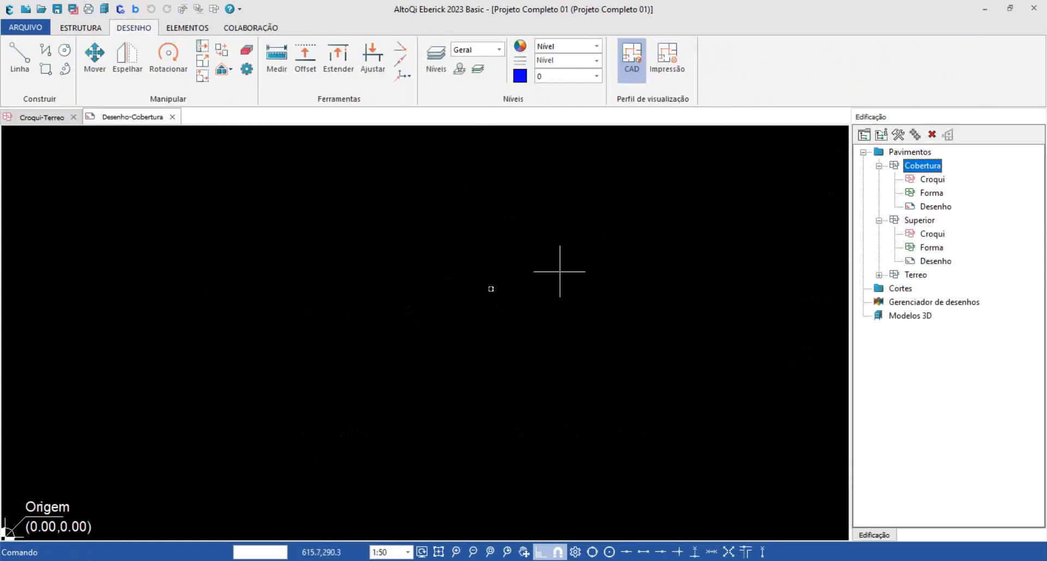
Import Arq_Base.dwg into the Cobertura Desenho without scale conversion, keeping the original drawing levels.
left_click(35, 30)
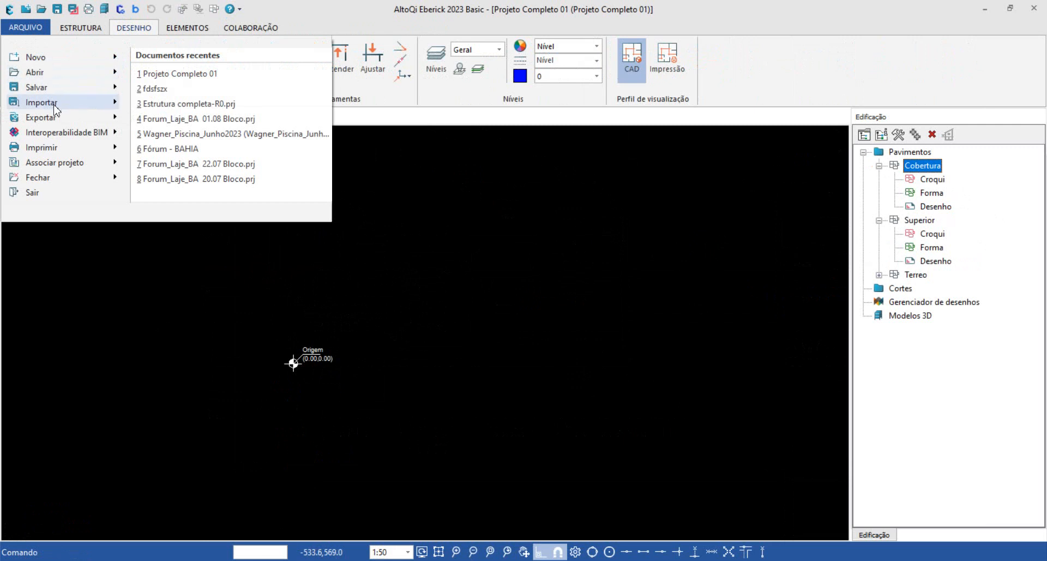
mouse_move(82, 103)
left_click(212, 82)
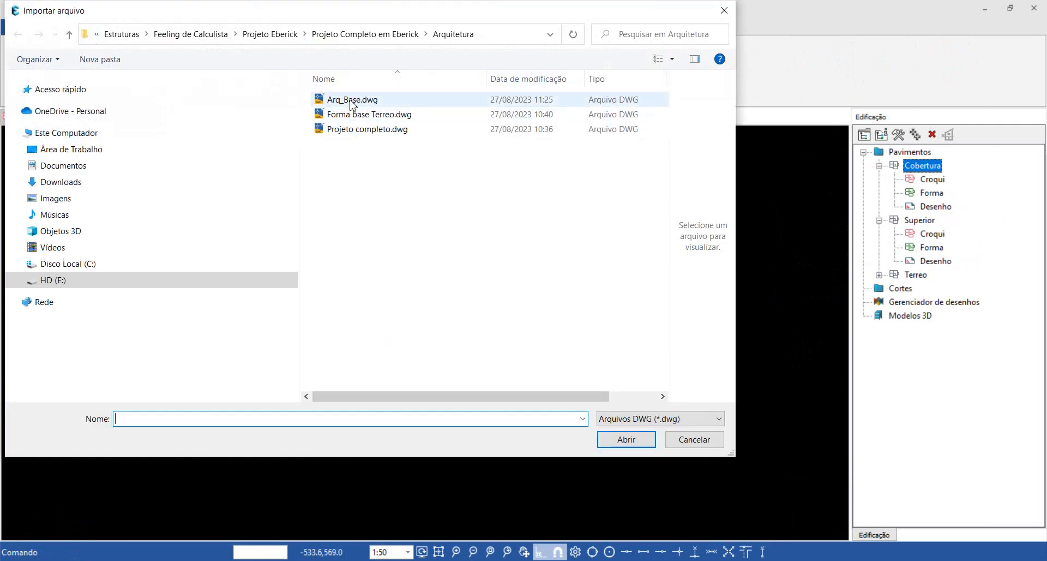
left_click(352, 101)
left_click(627, 439)
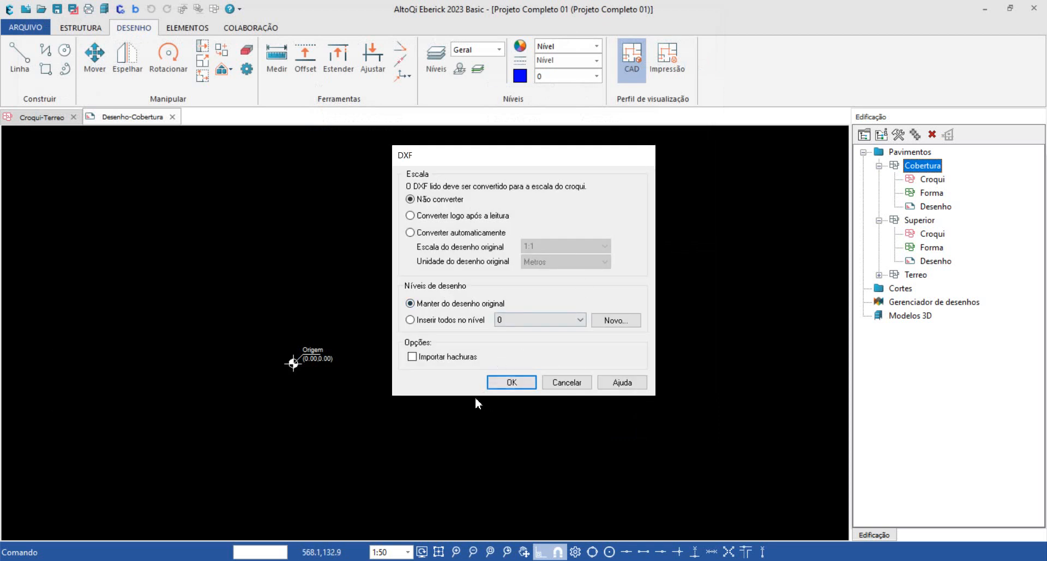
left_click(509, 382)
left_click(521, 344)
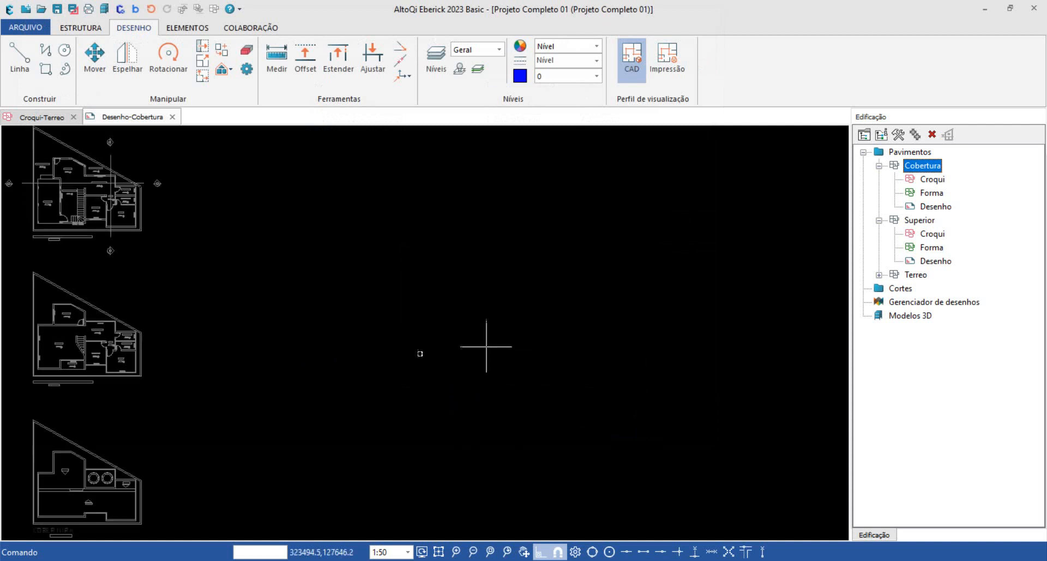
Delete the first-floor plan with section markers and the second-floor plan, keeping only the Cobertura plan.
left_click_drag(466, 144, 204, 433)
scroll(237, 342, "down", 1)
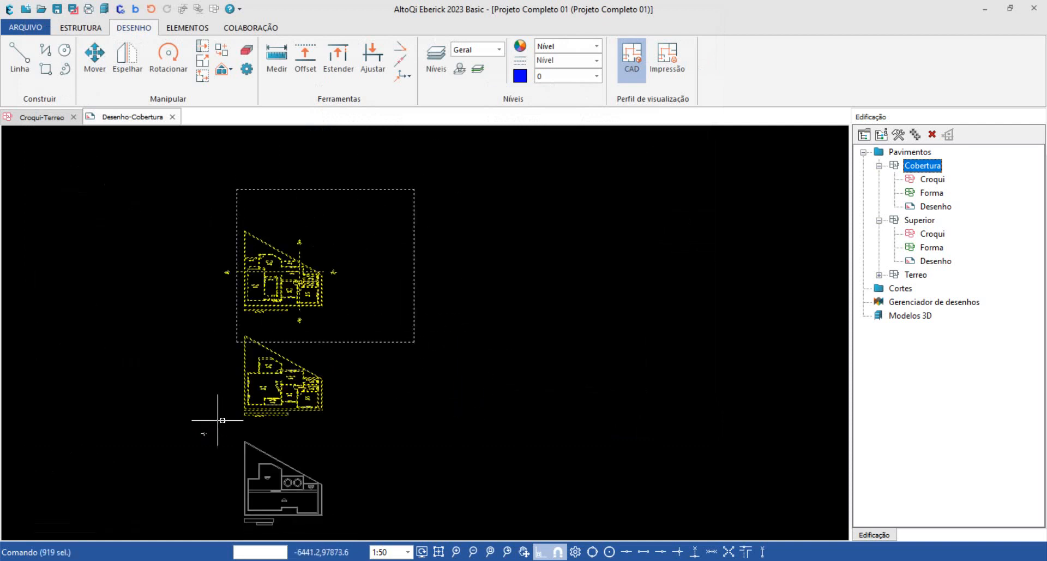
key("Delete")
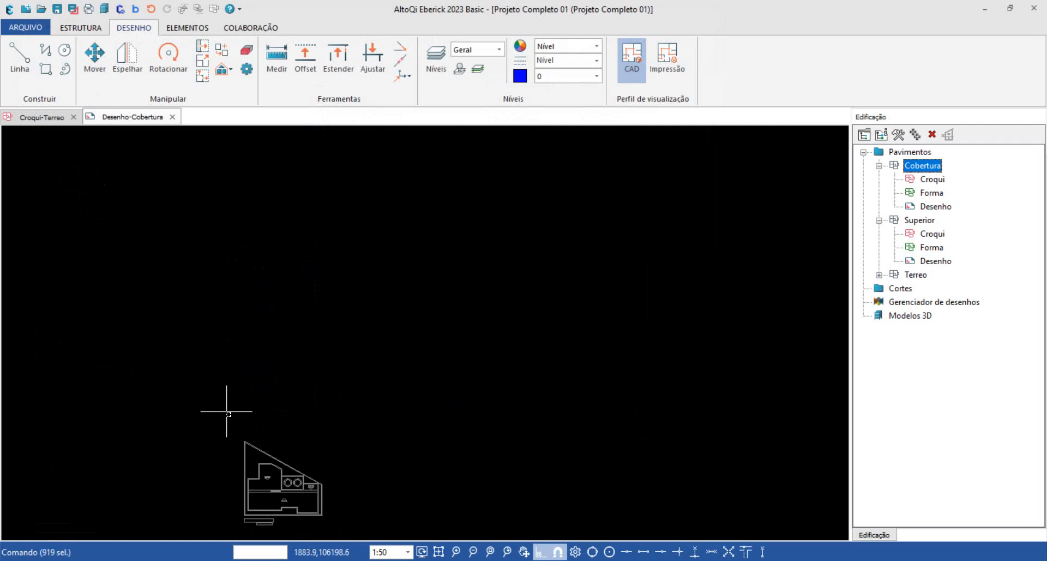
Set the Cobertura drawing's origin at the inner lower-left corner of the lot's boundary wall.
scroll(283, 469, "up", 5)
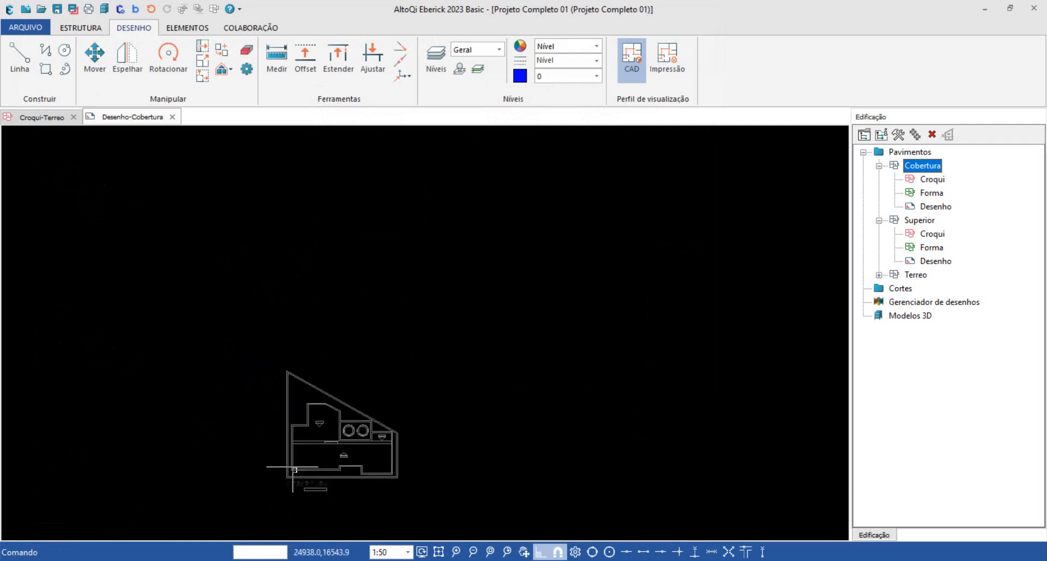
scroll(343, 405, "up", 6)
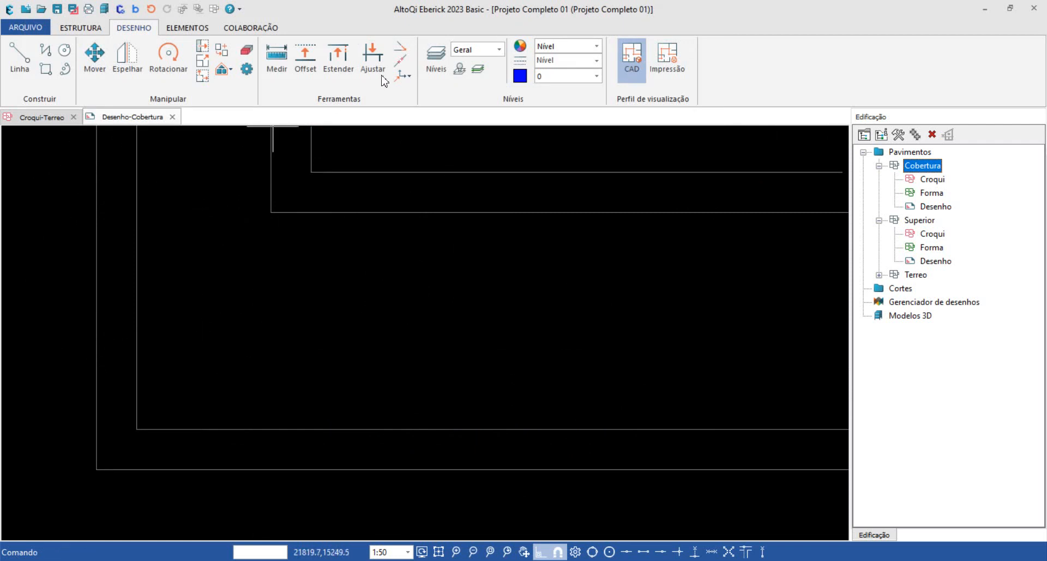
left_click(402, 74)
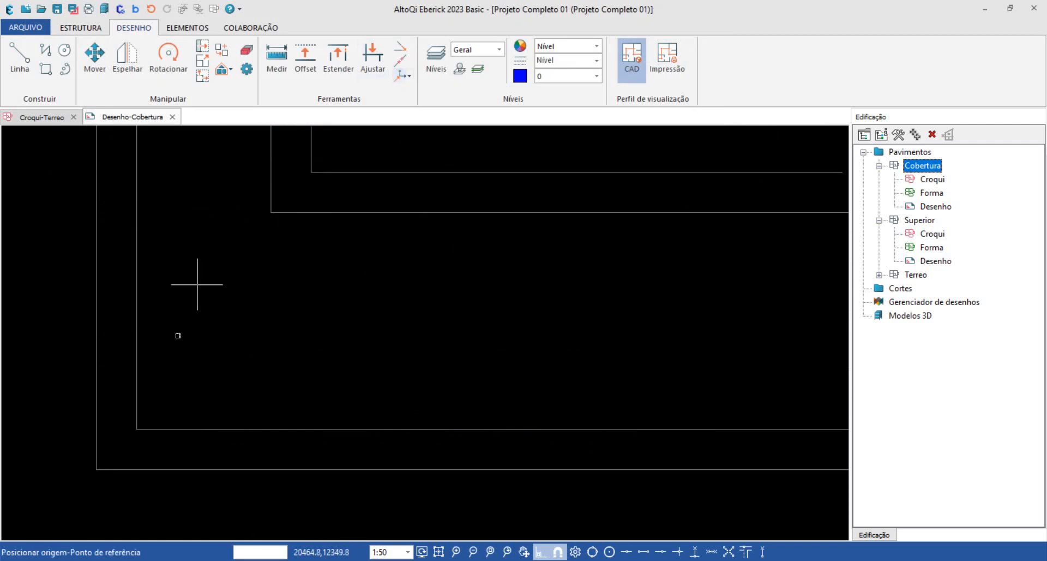
left_click(148, 429)
Convert the Cobertura drawing to scale using the wall thickness at the building's lower-left corner as a distance of 15.
left_click(439, 552)
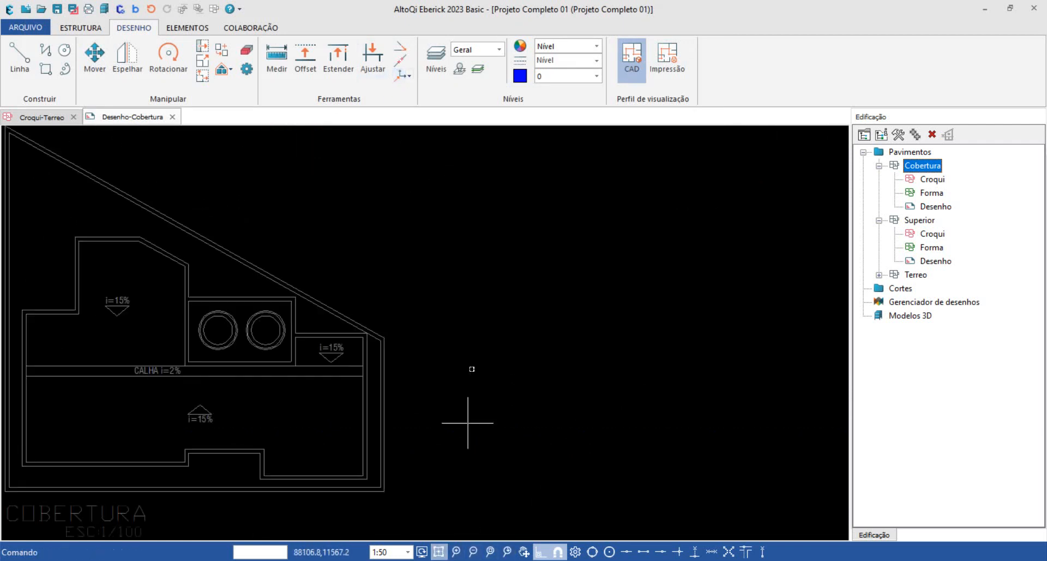
scroll(427, 346, "down", 2)
scroll(382, 371, "up", 8)
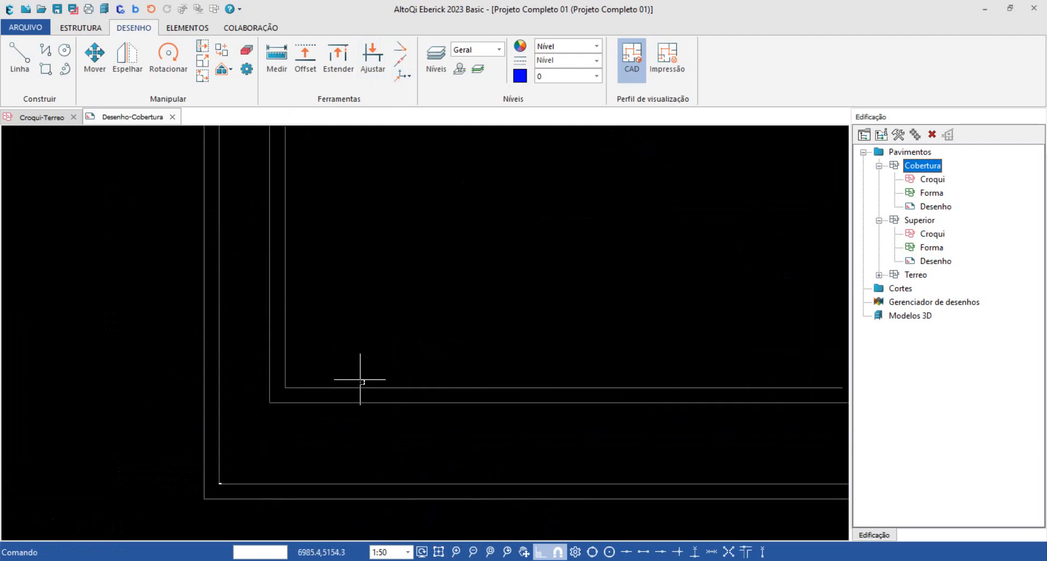
scroll(359, 379, "up", 2)
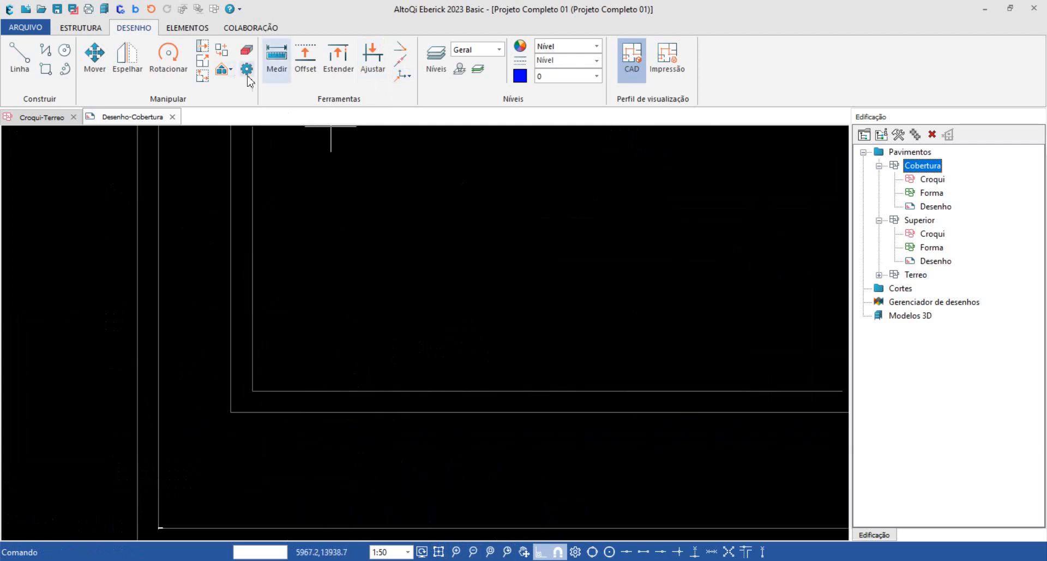
left_click(202, 63)
scroll(232, 412, "up", 6)
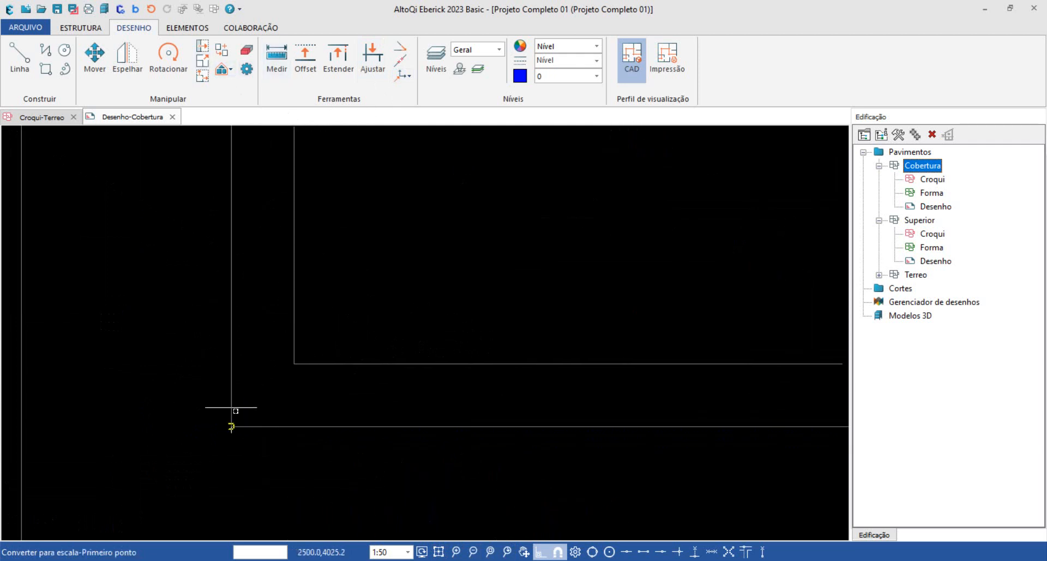
left_click(302, 365)
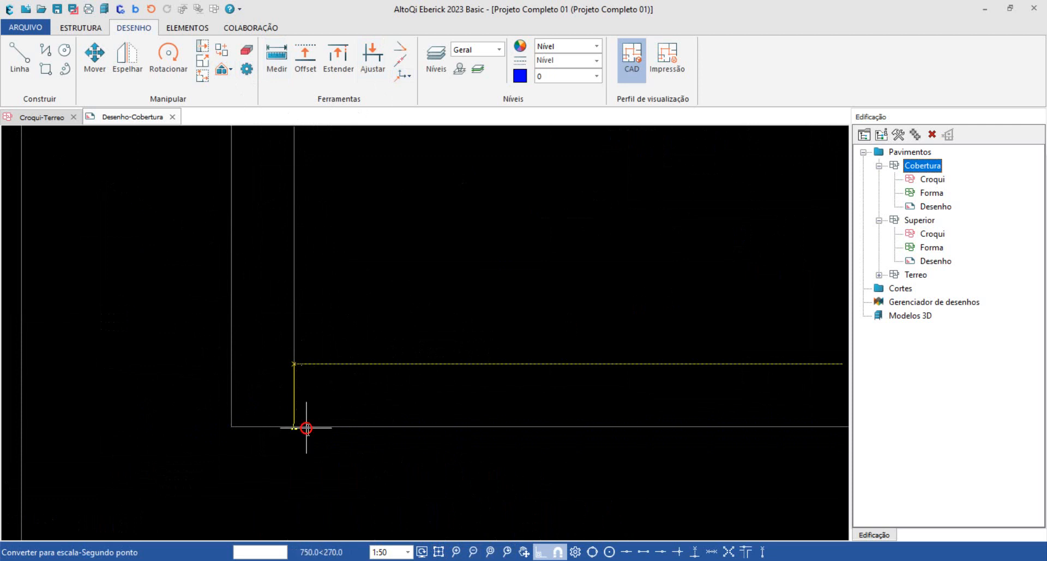
left_click(306, 427)
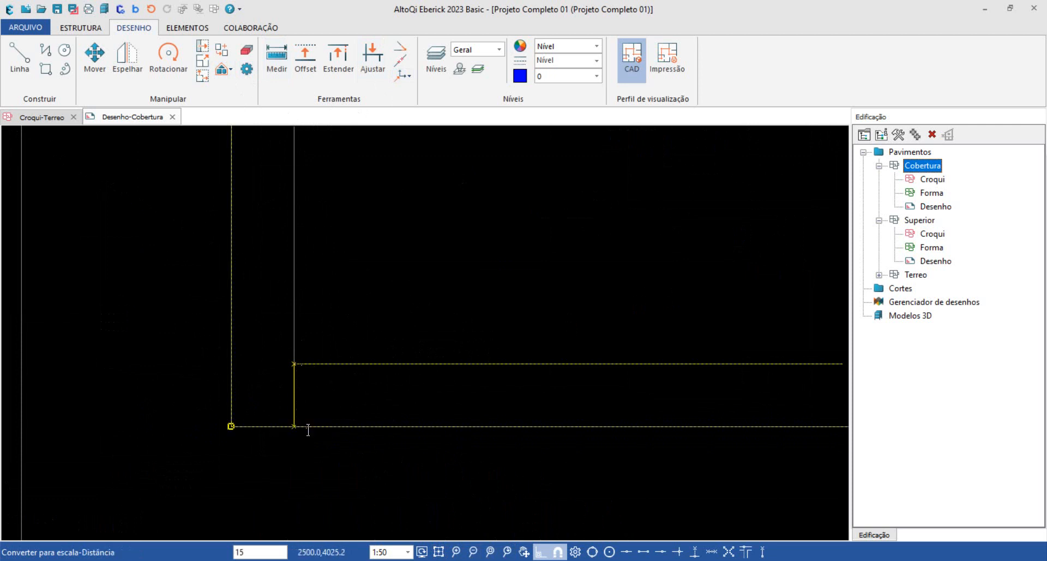
type("15")
key("Return")
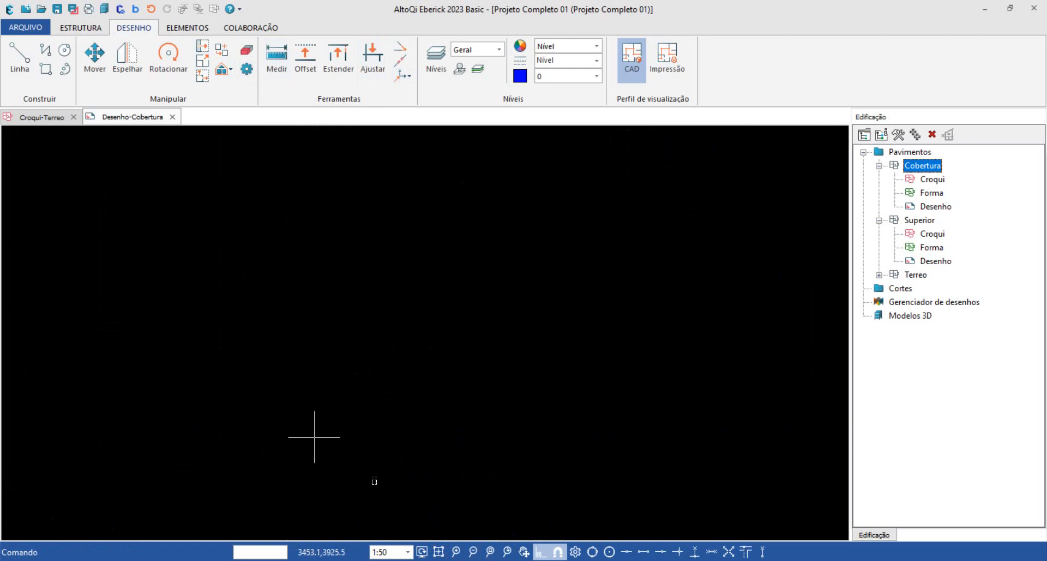
Measure the wall thickness along the recess in the roof plan's lower edge to check the Cobertura drawing's scale.
left_click(439, 551)
middle_click_drag(258, 458, 419, 409)
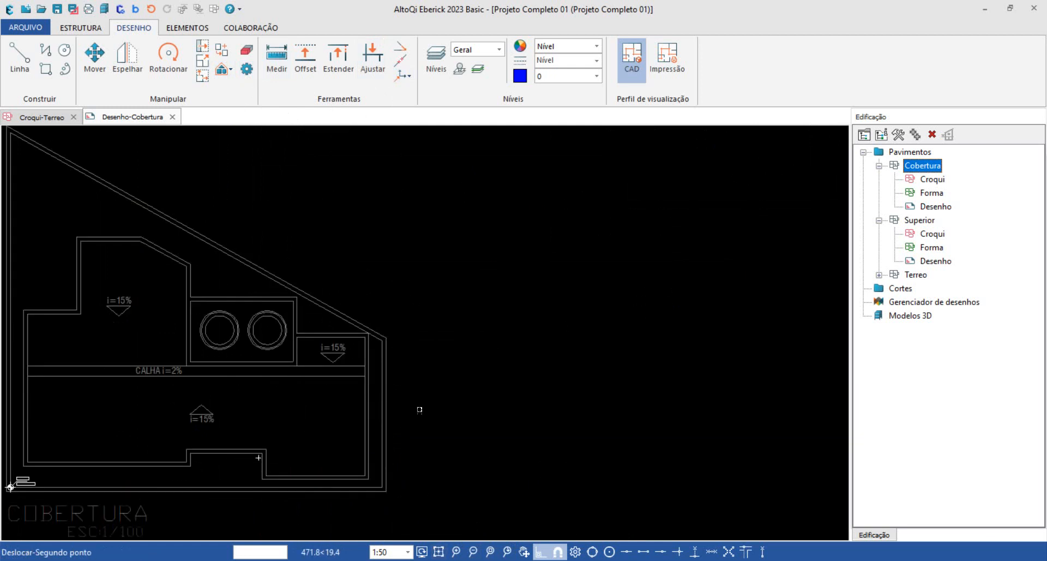
left_click(419, 410)
scroll(345, 410, "up", 5)
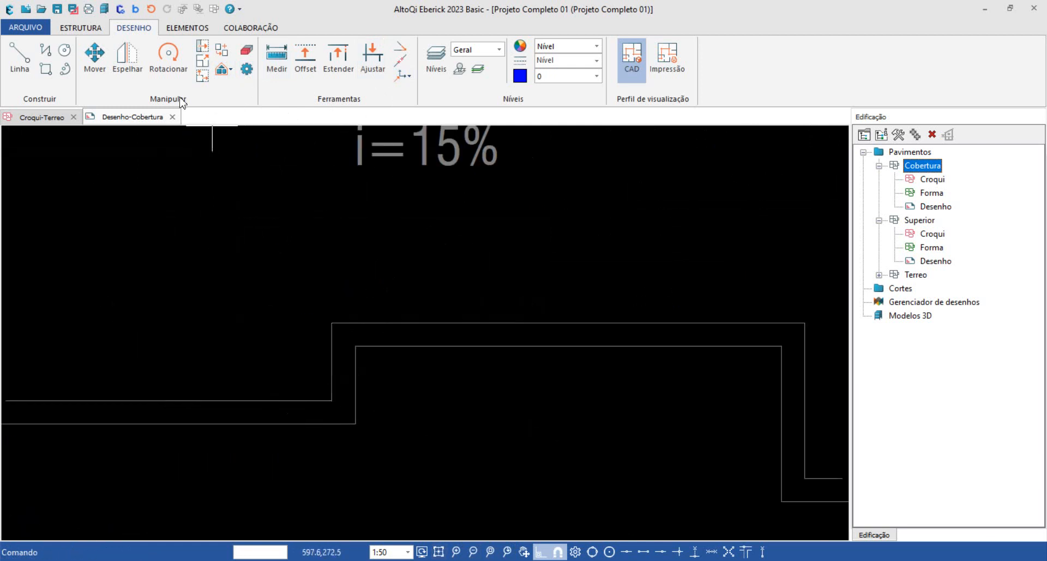
left_click(275, 61)
scroll(309, 346, "up", 2)
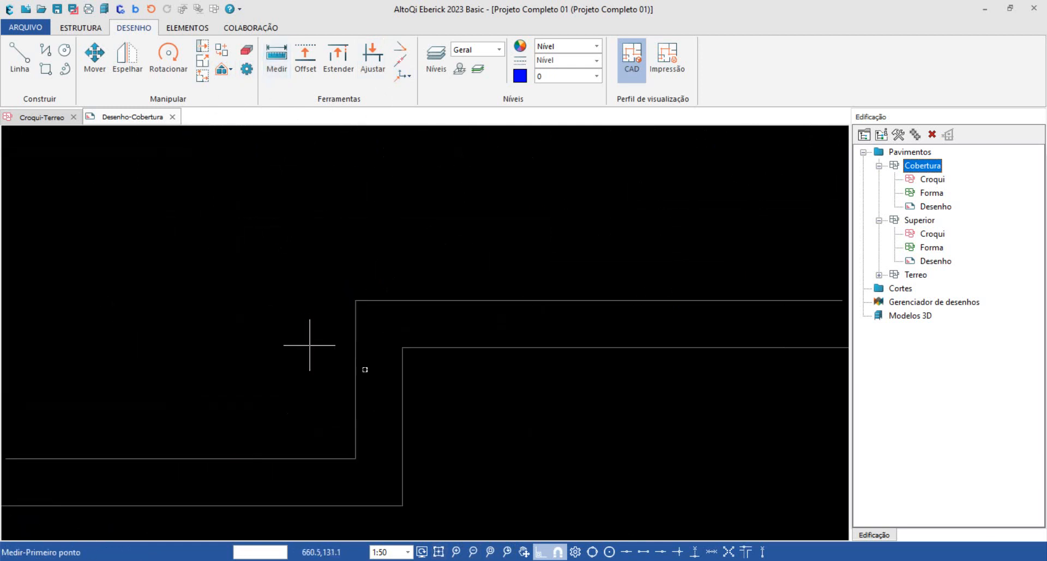
left_click(424, 347)
left_click(423, 300)
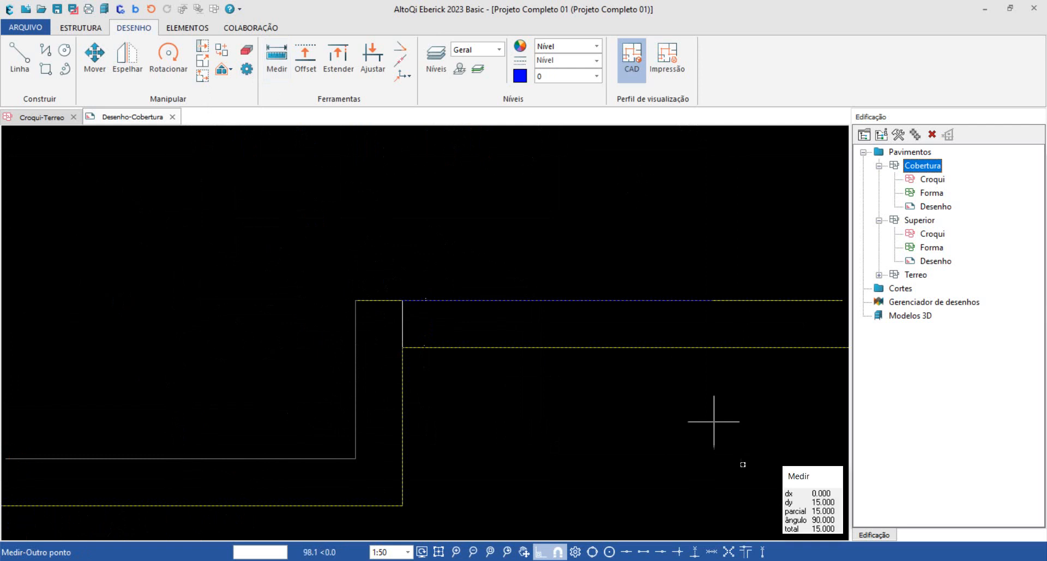
key("Escape")
scroll(598, 363, "down", 5)
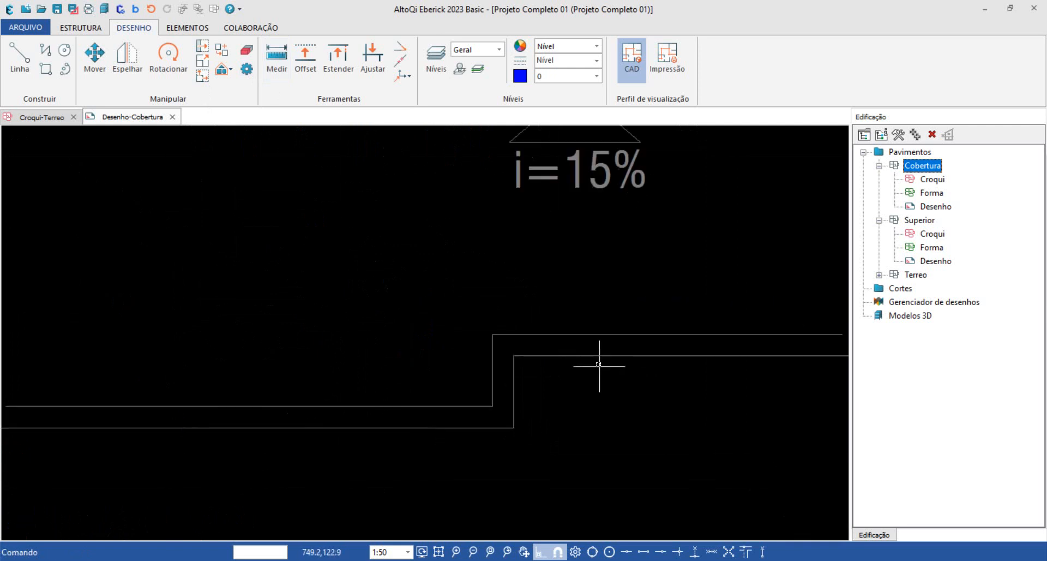
scroll(596, 362, "down", 4)
middle_click_drag(439, 223, 275, 245)
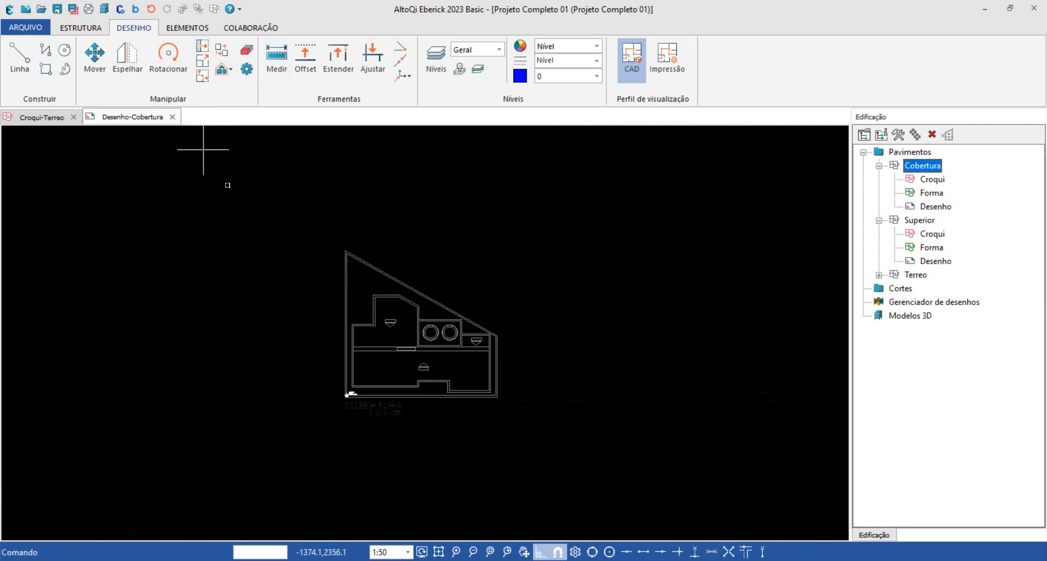
Close the Cobertura drawing, collapse the Cobertura branch in the building tree and keep the Superior branch expanded.
left_click(174, 116)
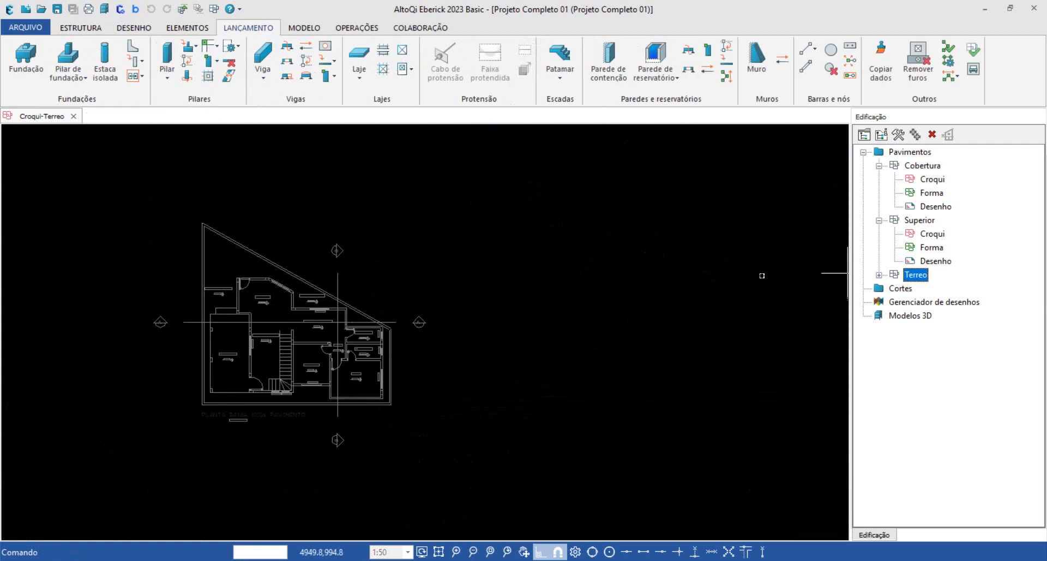
middle_click_drag(381, 276, 533, 298)
scroll(533, 297, "down", 1)
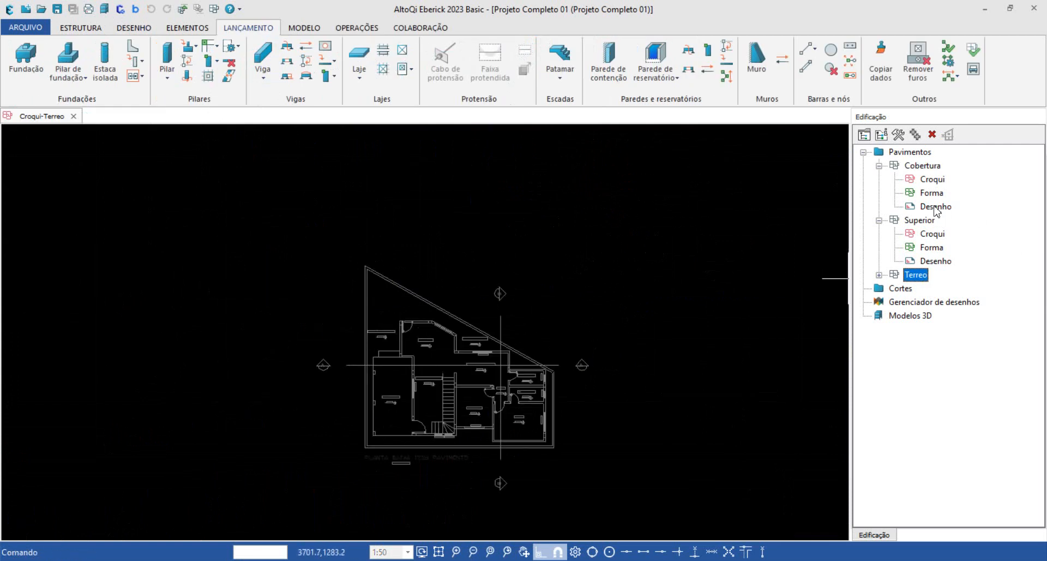
left_click(879, 166)
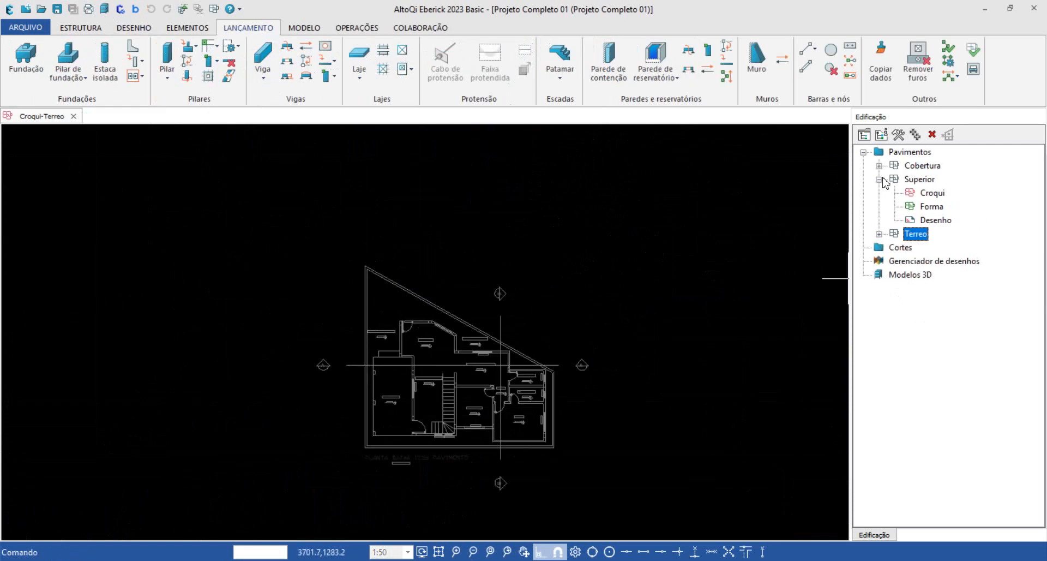
left_click(878, 179)
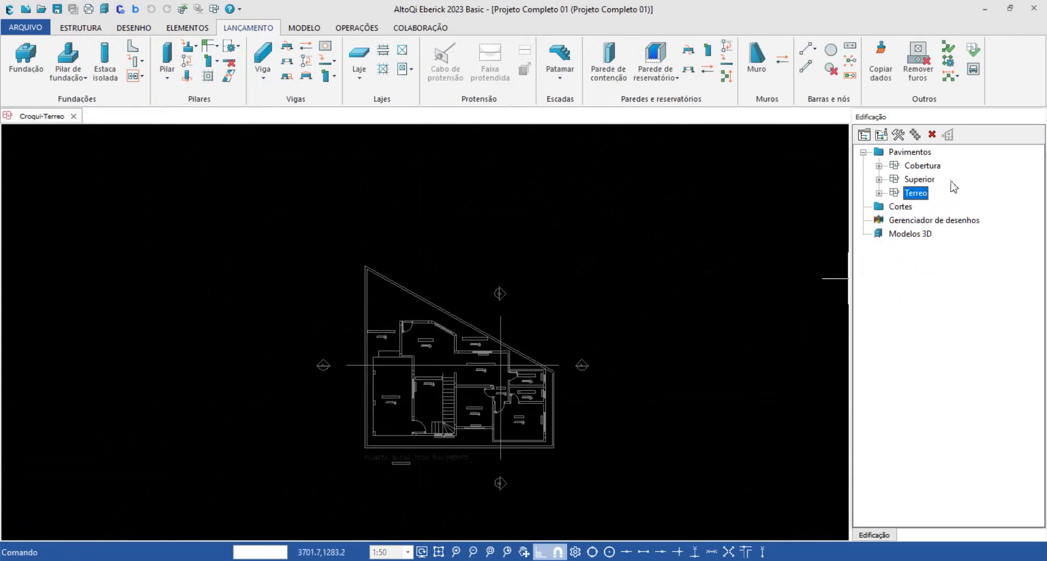
left_click(879, 179)
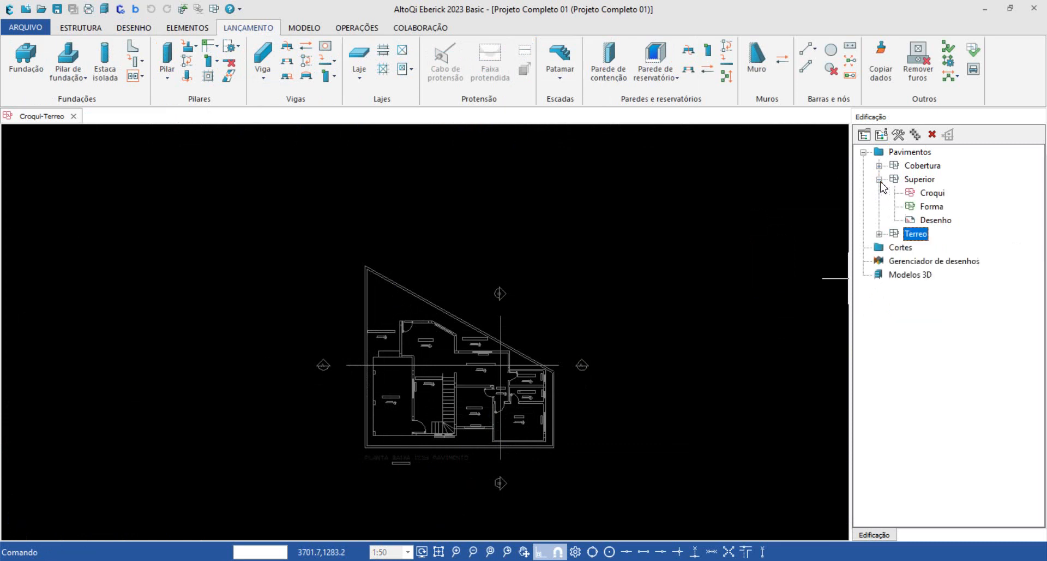
Collapse the Superior branch in the building tree and open the Superior floor's sketch.
left_click(927, 195)
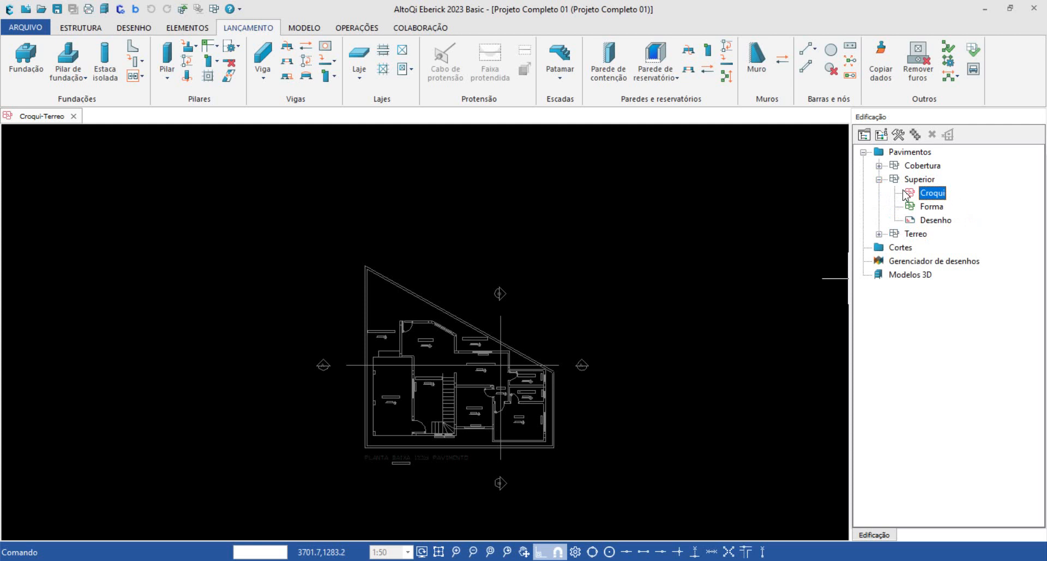
left_click(879, 179)
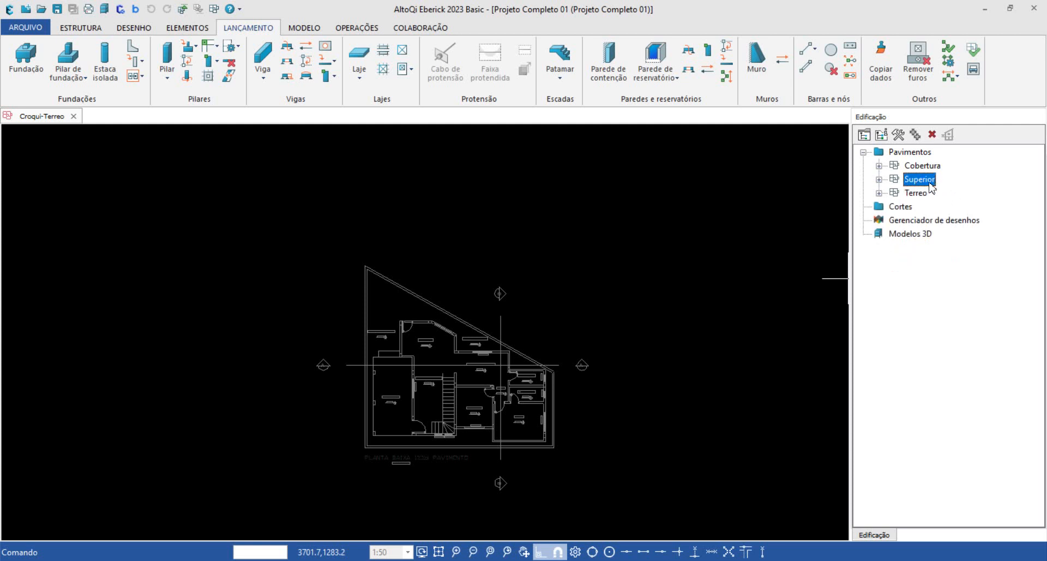
double_click(920, 179)
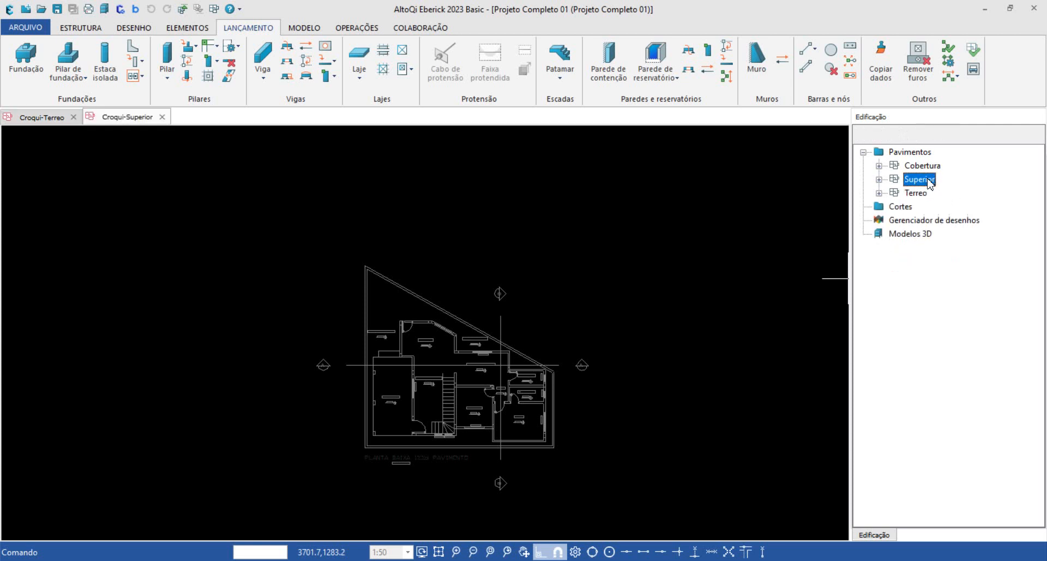
scroll(747, 241, "up", 3)
scroll(507, 292, "down", 2)
middle_click_drag(263, 322, 338, 335)
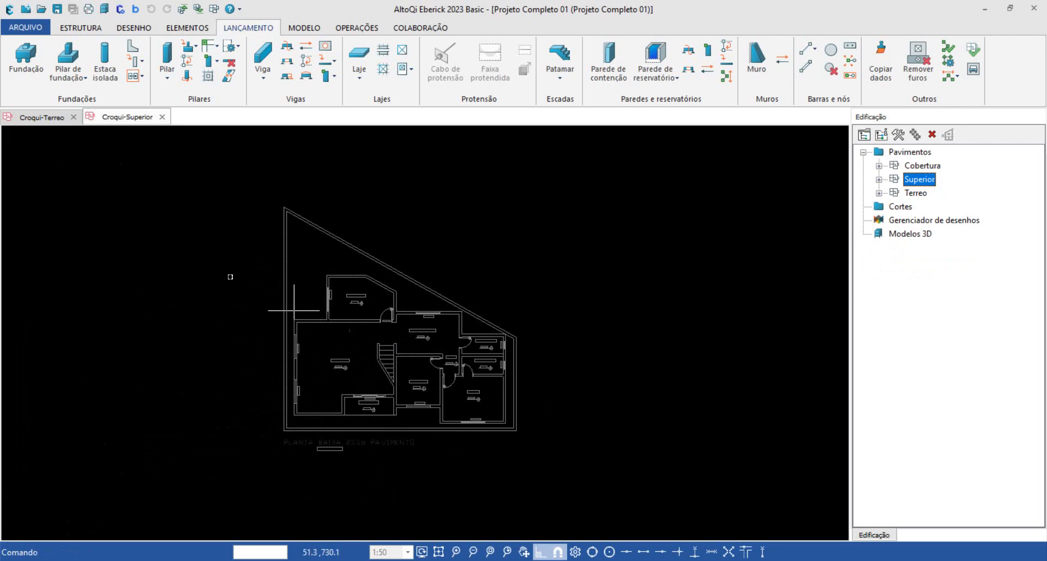
Compare the Terreo and Superior floor plans by alternating between their open sketches.
left_click(30, 118)
left_click(116, 117)
left_click(43, 118)
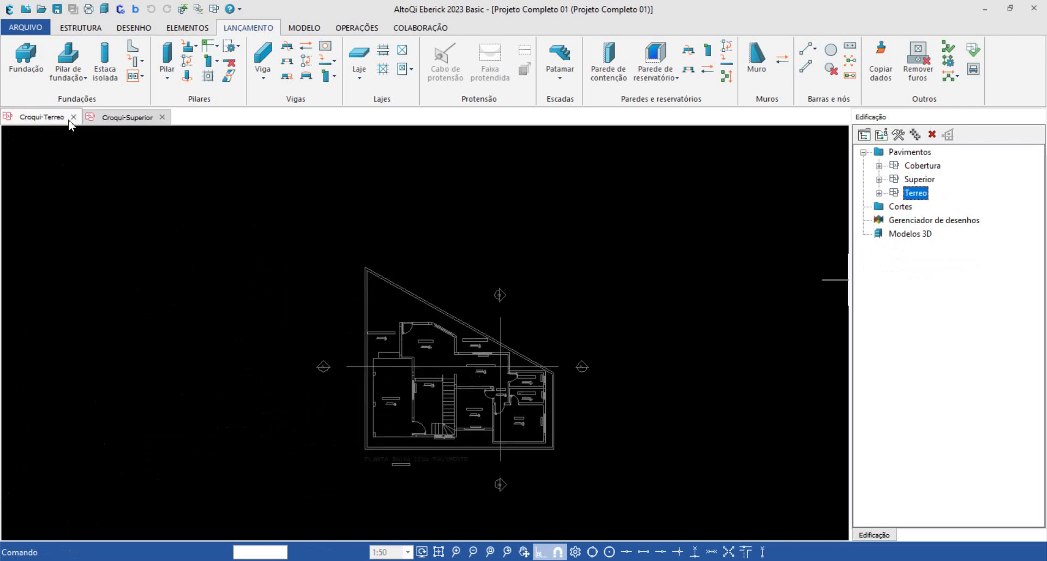
left_click(116, 118)
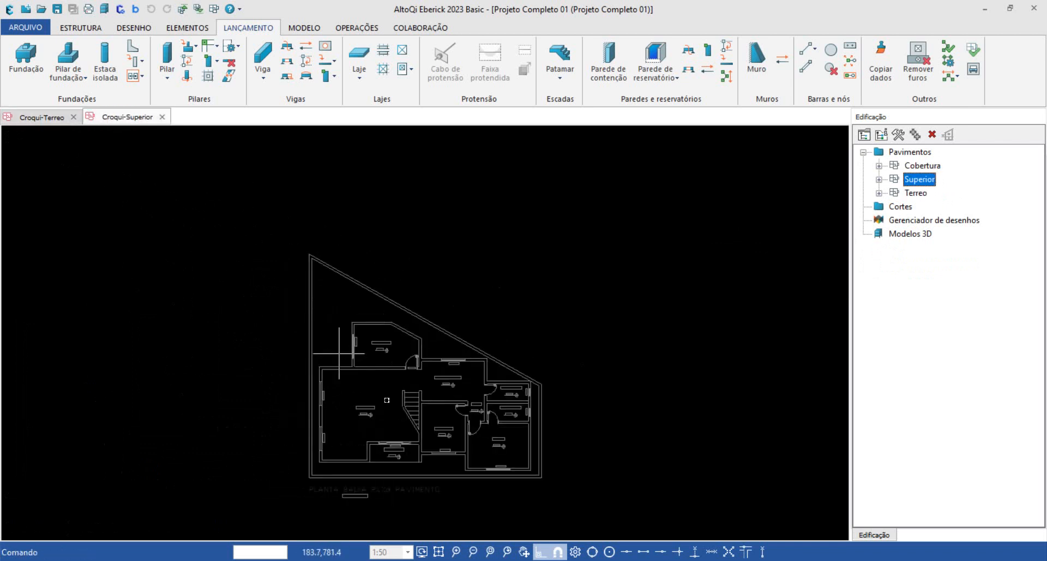
scroll(404, 420, "up", 3)
scroll(415, 382, "down", 4)
middle_click_drag(411, 365, 378, 426)
middle_click_drag(338, 337, 327, 327)
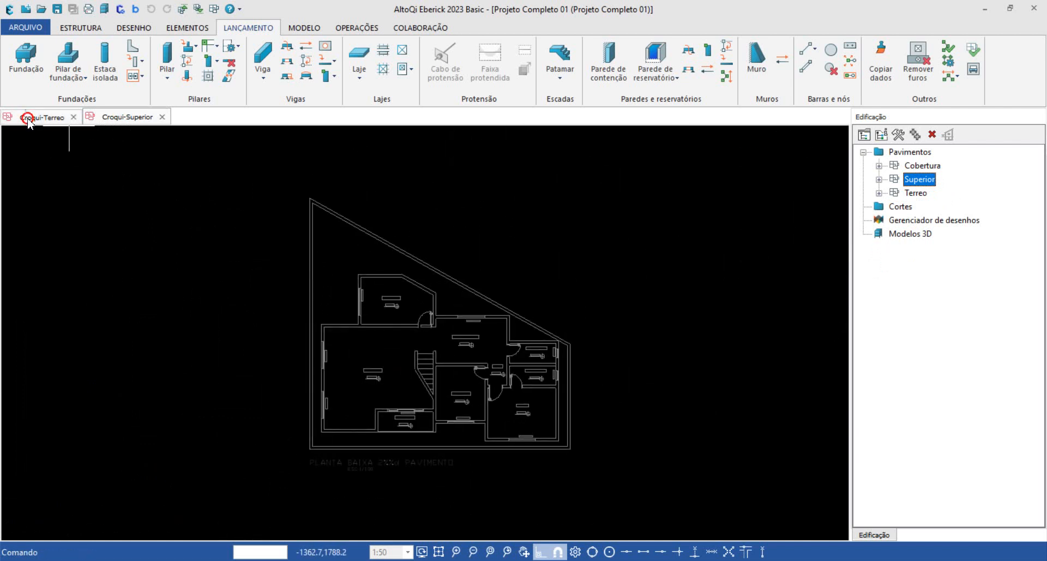
left_click(28, 118)
scroll(349, 328, "up", 3)
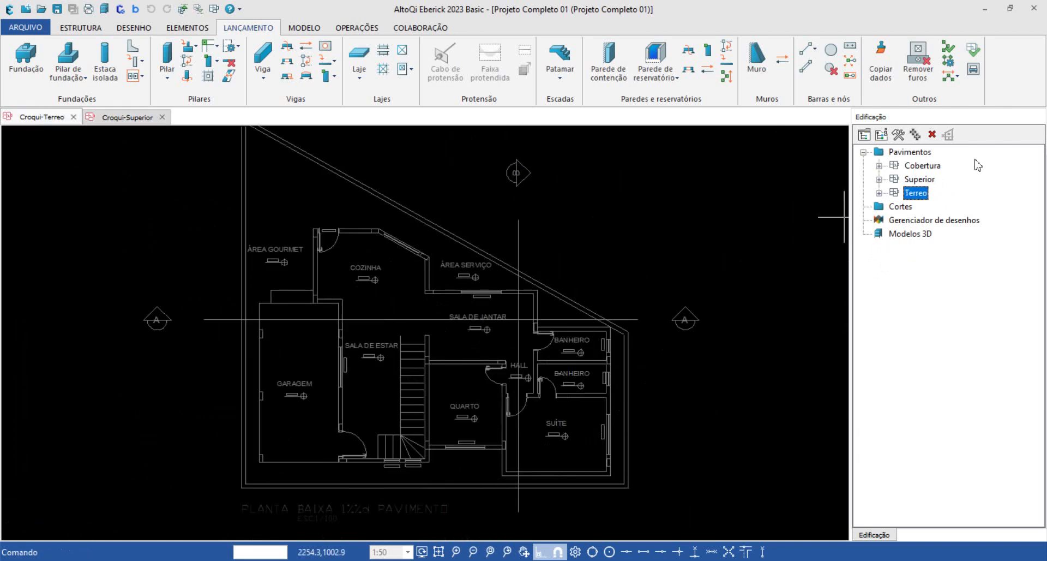
Open the Cobertura floor's sketch and review the whole roof plan.
double_click(923, 166)
scroll(483, 339, "down", 3)
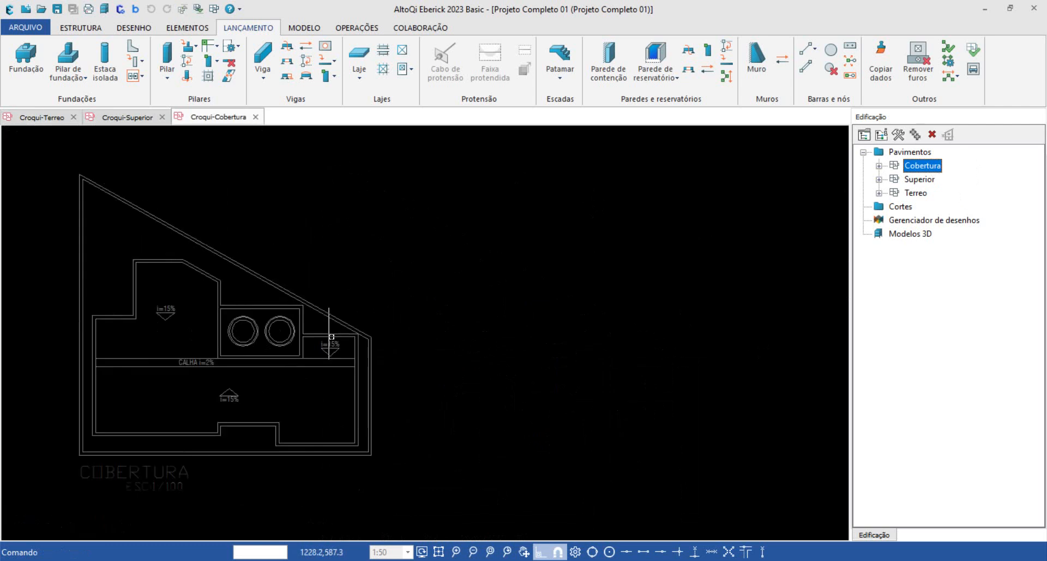
scroll(376, 406, "up", 2)
middle_click_drag(381, 382, 388, 372)
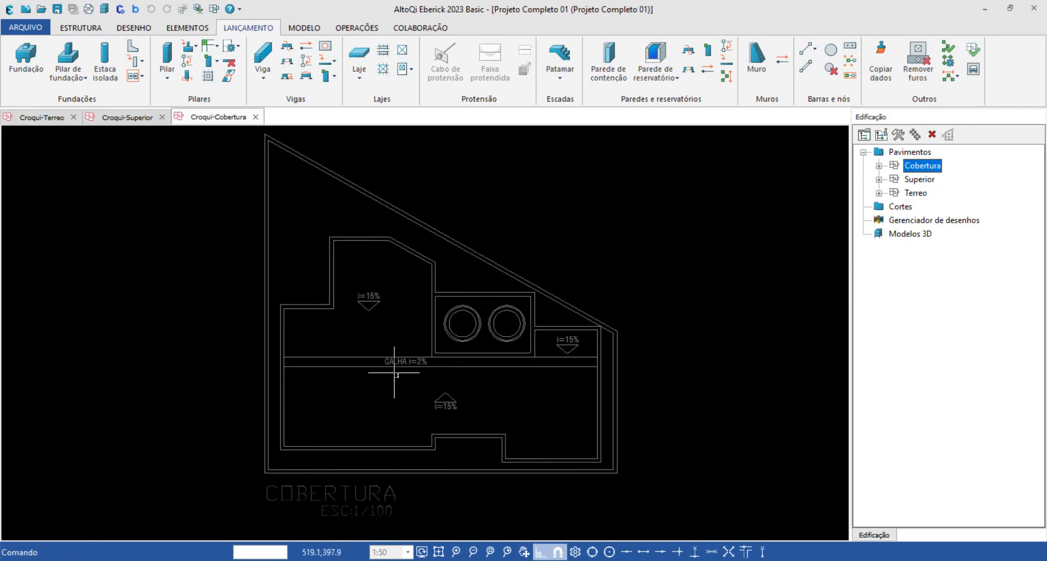
scroll(394, 372, "down", 2)
middle_click_drag(386, 362, 446, 399)
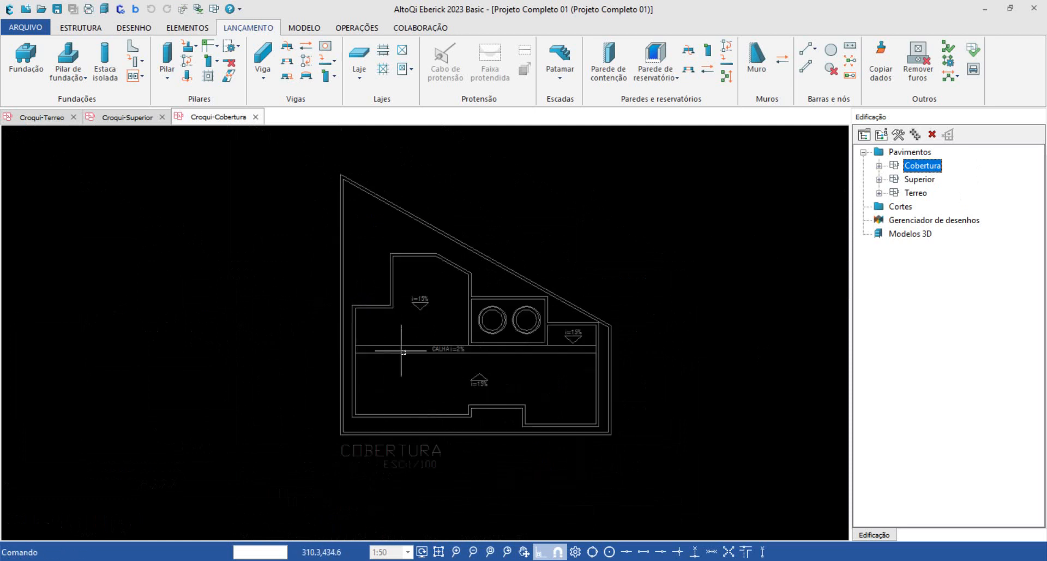